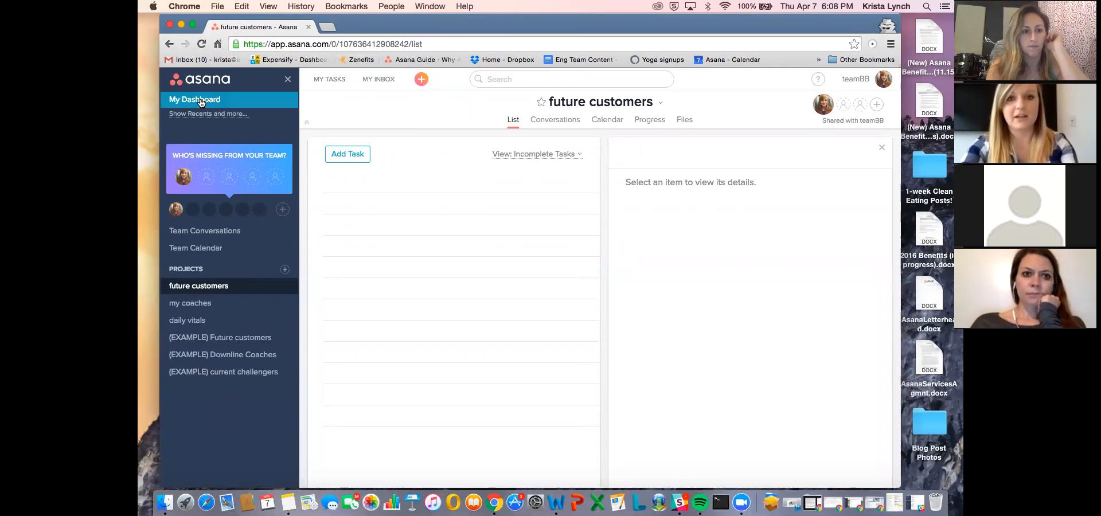
- View the dashboard, return to the "future customers" project and postpone the iCloud connection alert
click(200, 100)
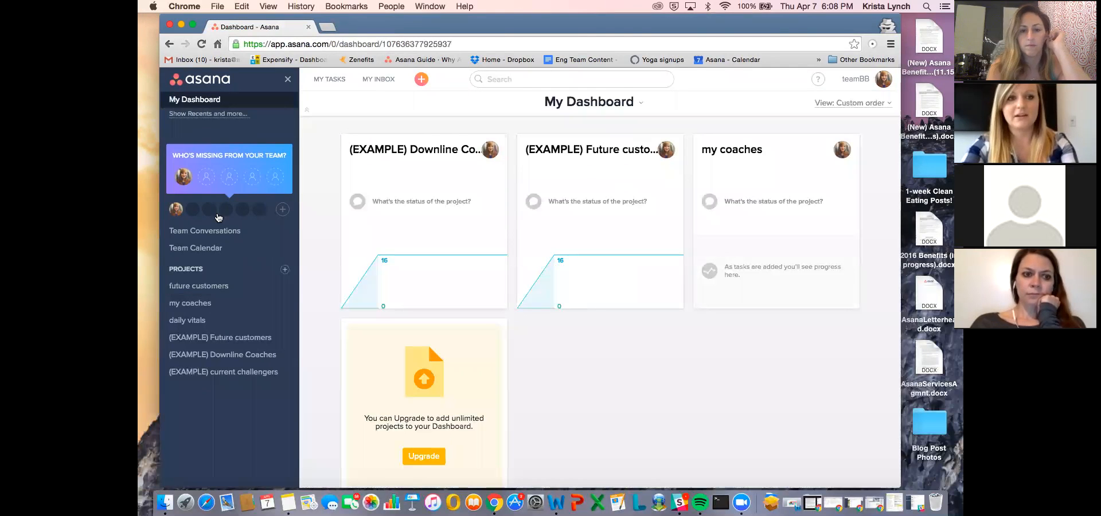
click(200, 286)
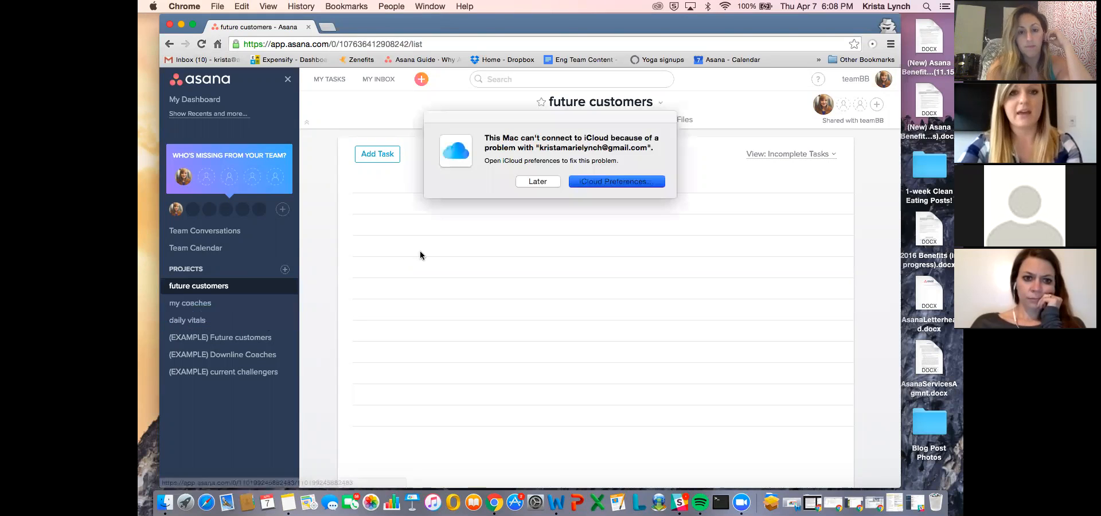
click(539, 182)
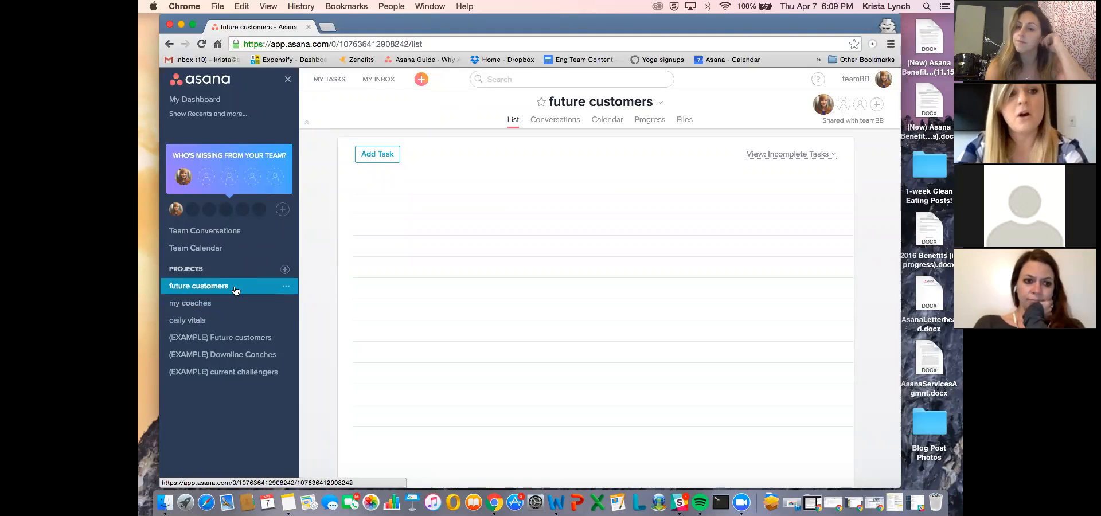
click(285, 269)
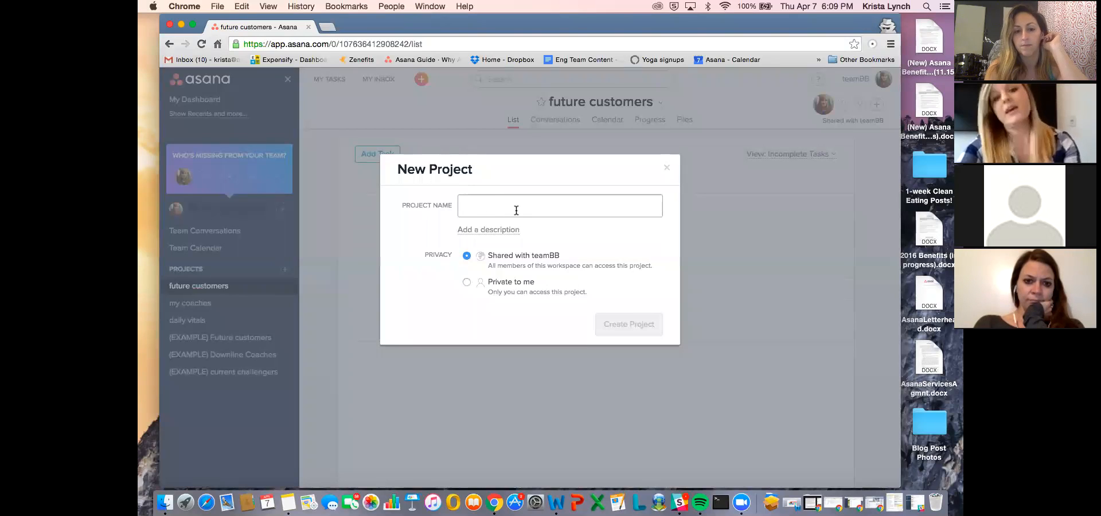
text(future coaches)
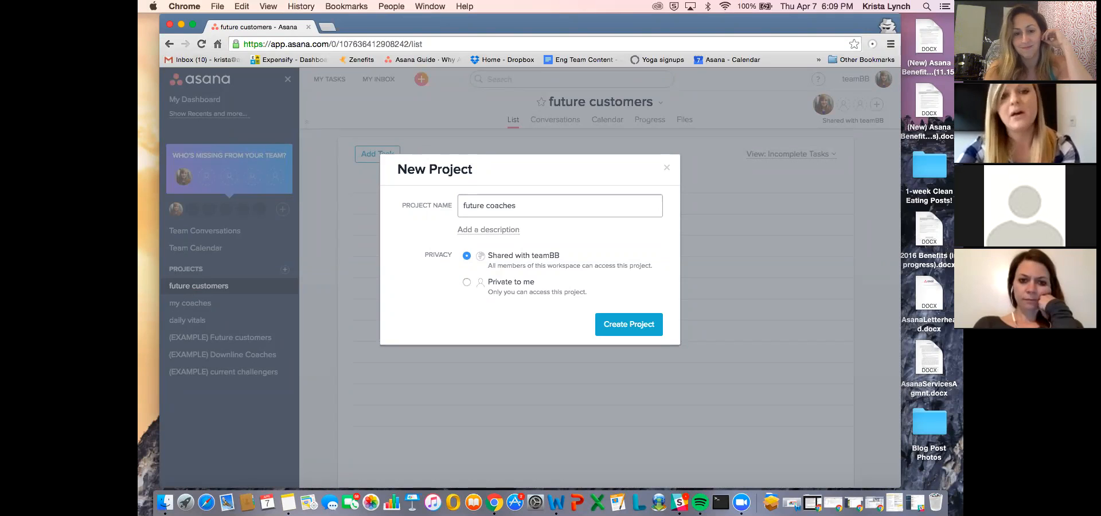
click(664, 167)
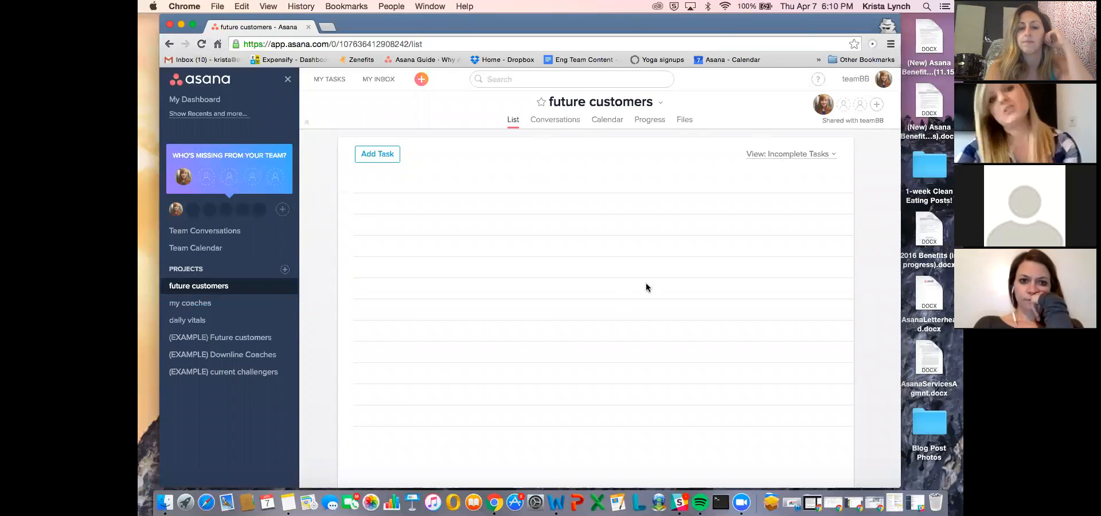
- Add a task named "brand new friends" to the "future customers" project and clear its name again
click(421, 184)
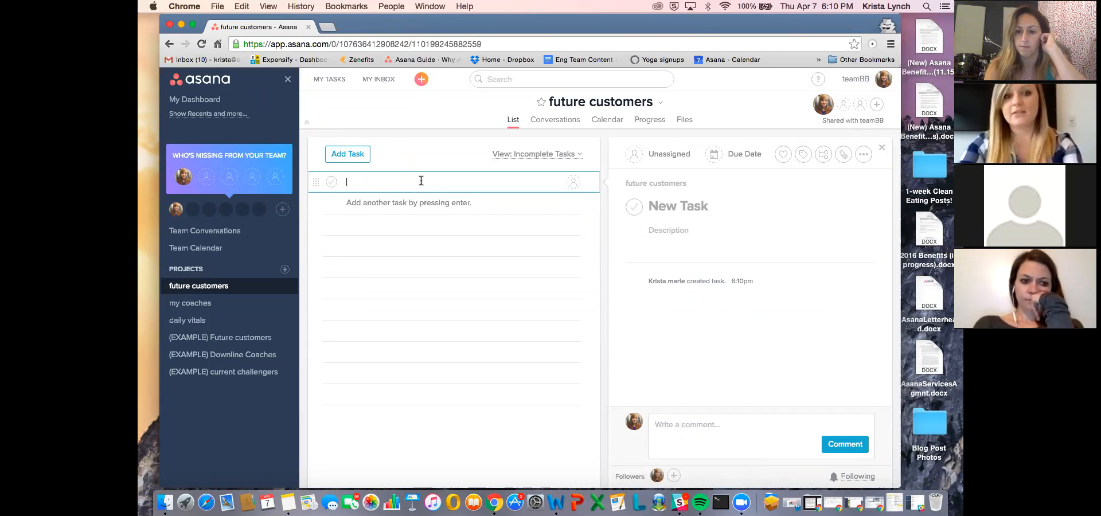
text(brand new friends)
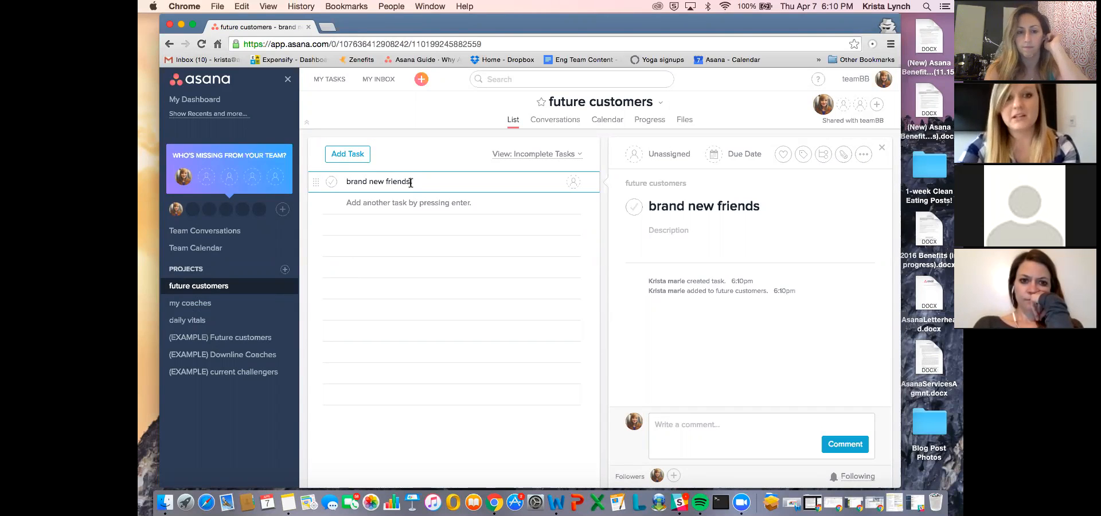
key(super+a)
key(BackSpace)
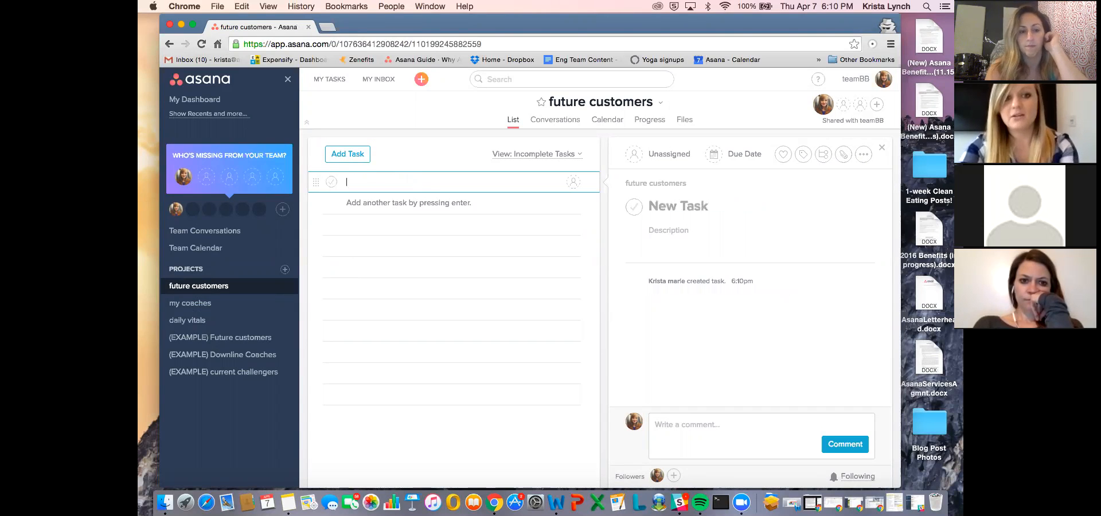
click(411, 264)
click(377, 183)
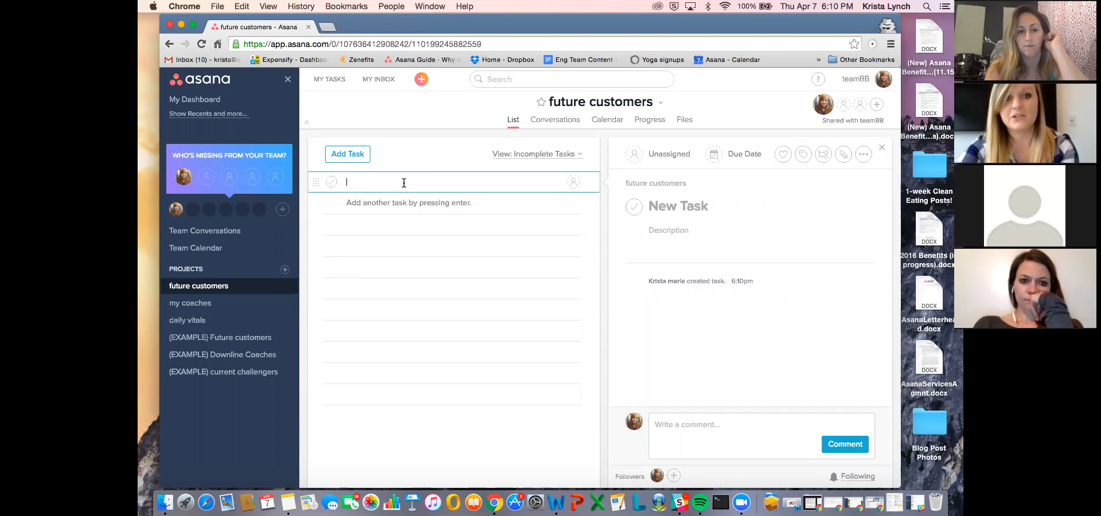
click(421, 79)
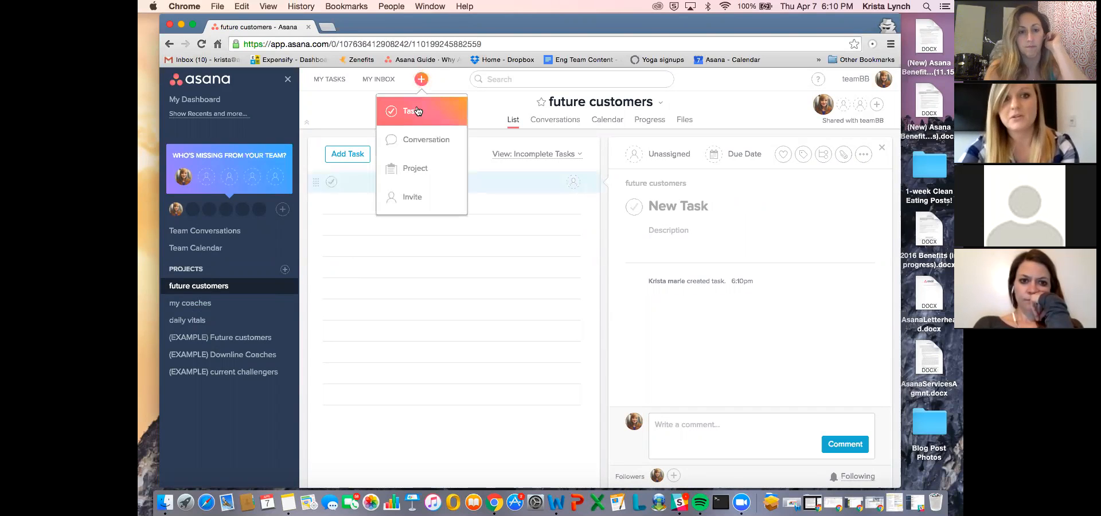
- Turn the empty task row into a section heading named "brand new friends:"
click(493, 181)
text(brand ne)
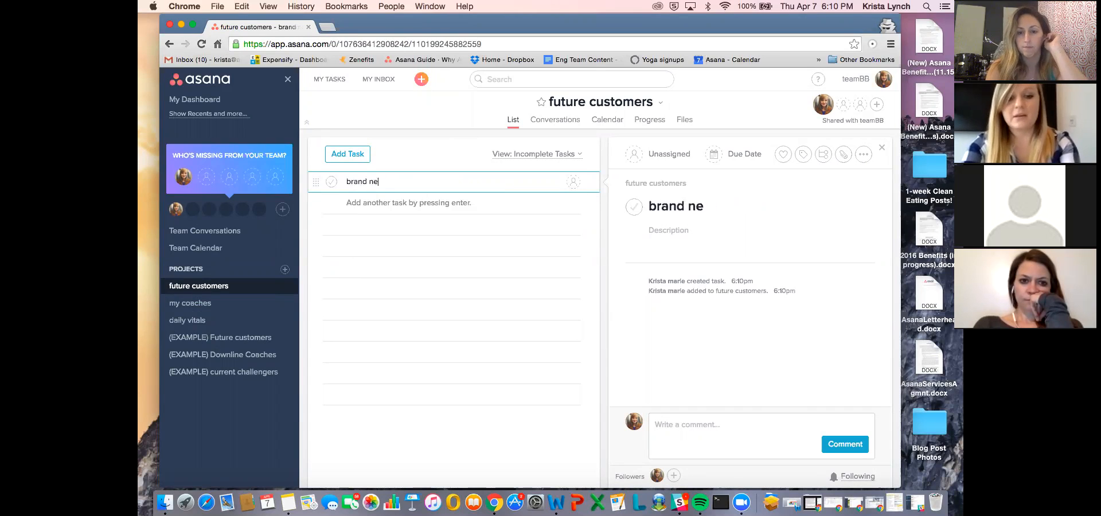
text(w friends:)
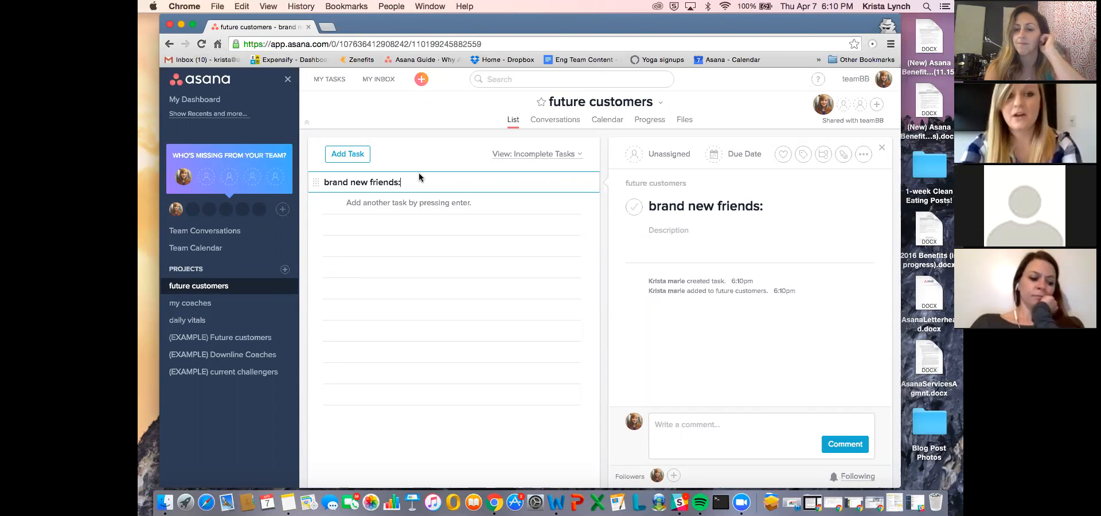
key(Return)
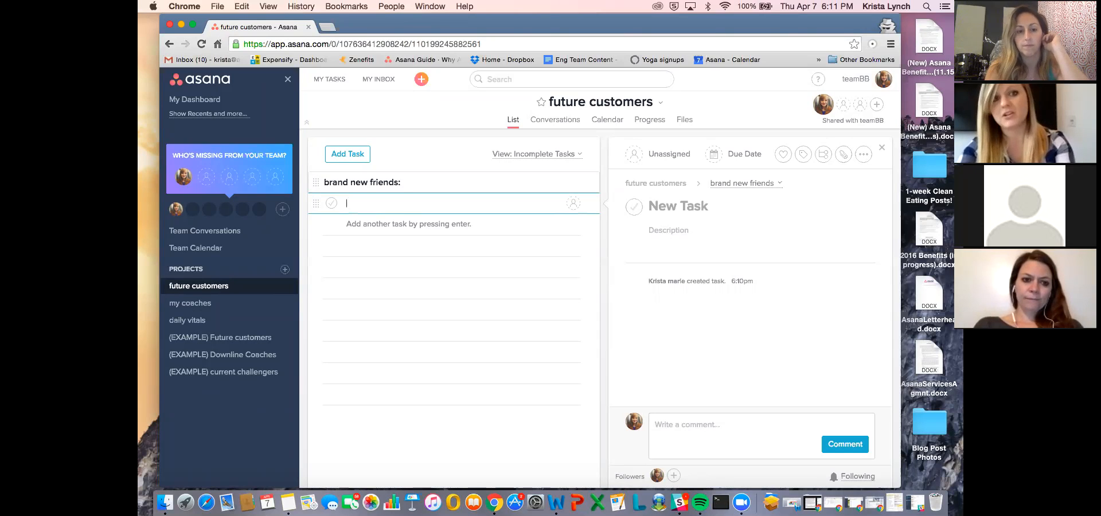
- Add a section named "check in w/ likes & comments:" below the "brand new friends:" section
text(c)
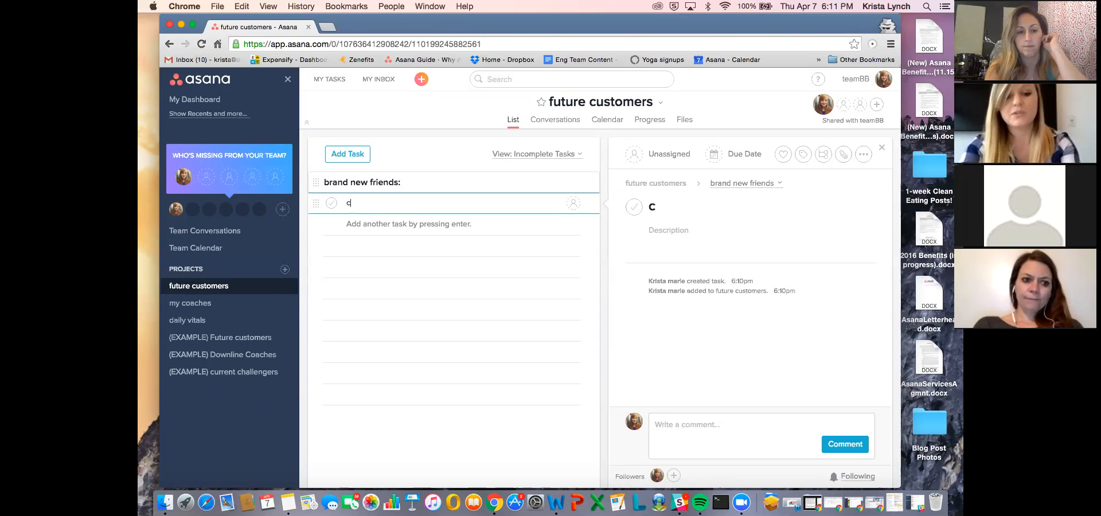
text(heck i)
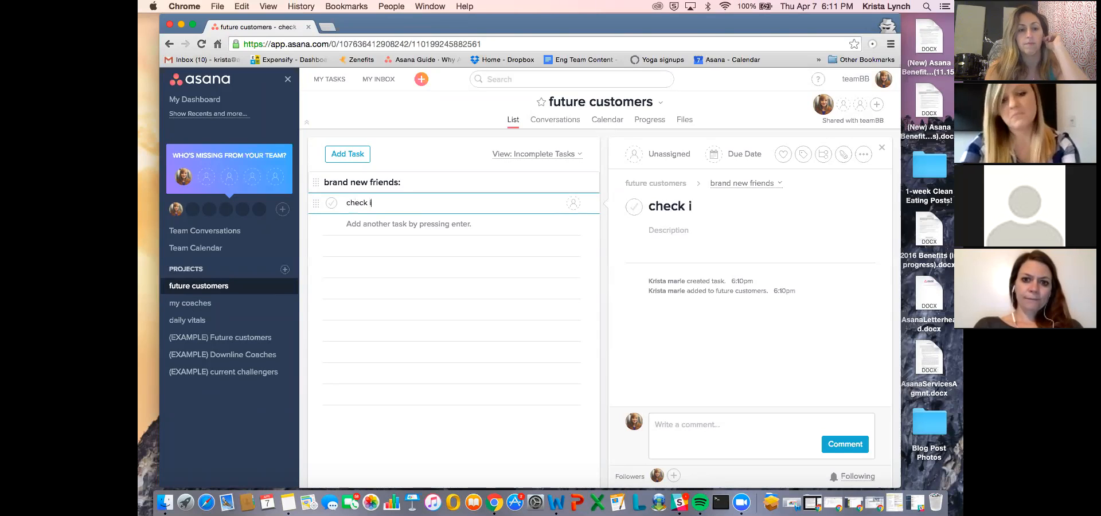
text(n w/ likes & comments)
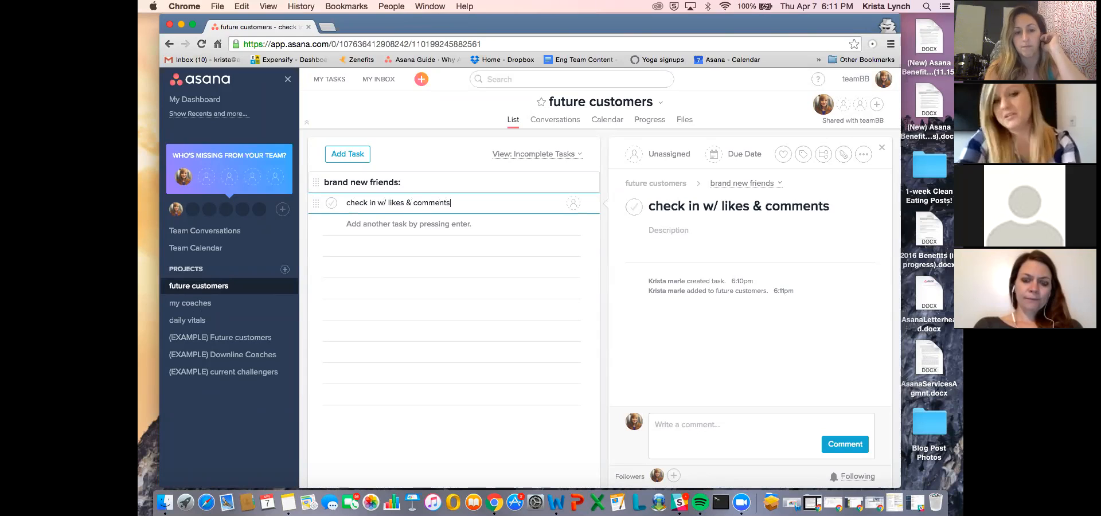
text(:)
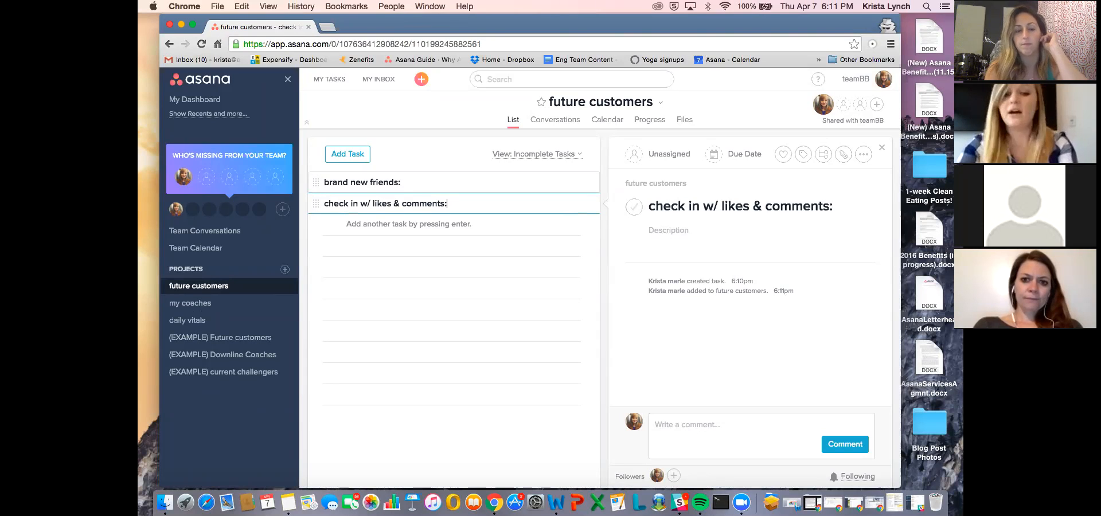
key(Return)
- Add a section named "invite to april challenge:" below the check-in section
text(invite)
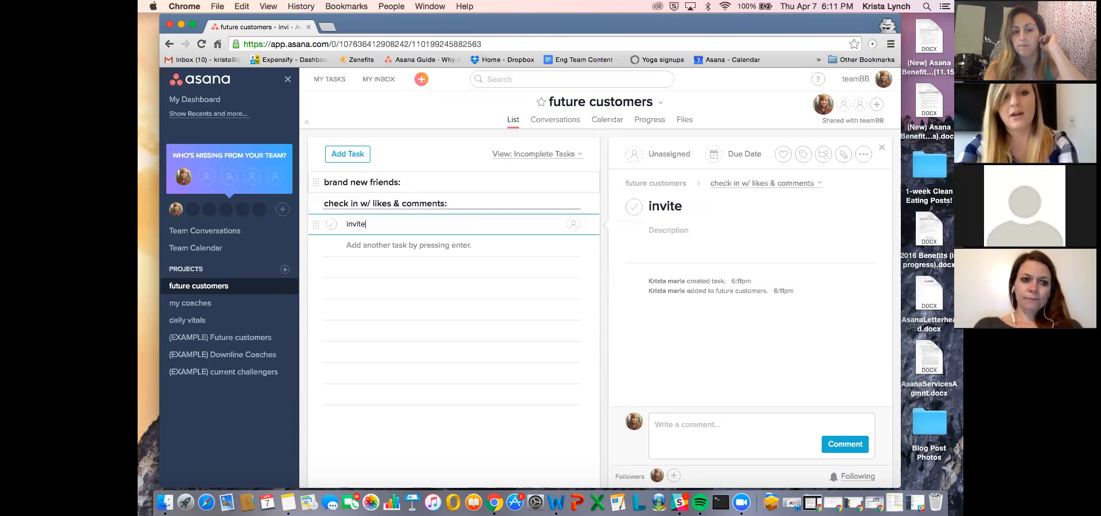
text( to april c)
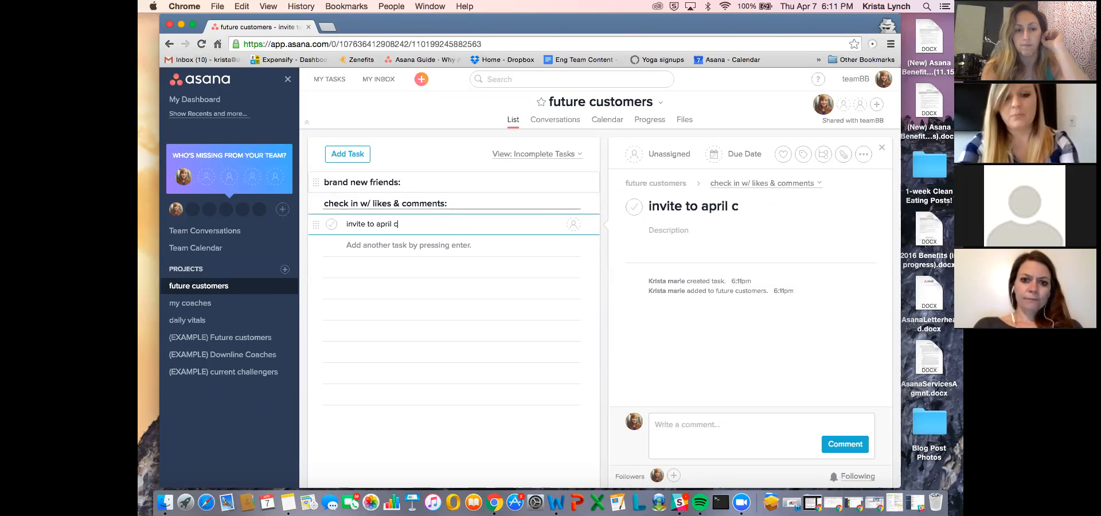
text(hallenge:)
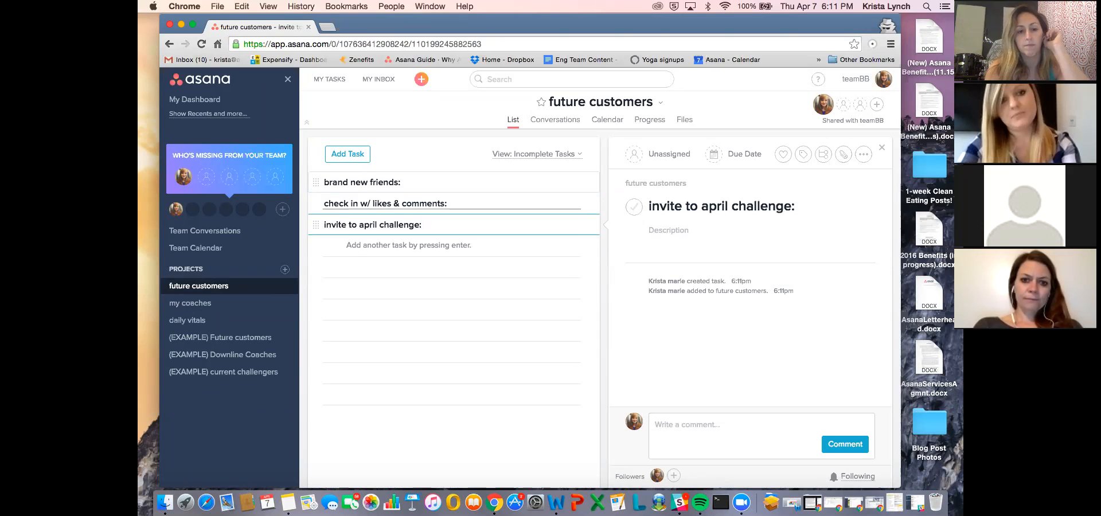
key(Return)
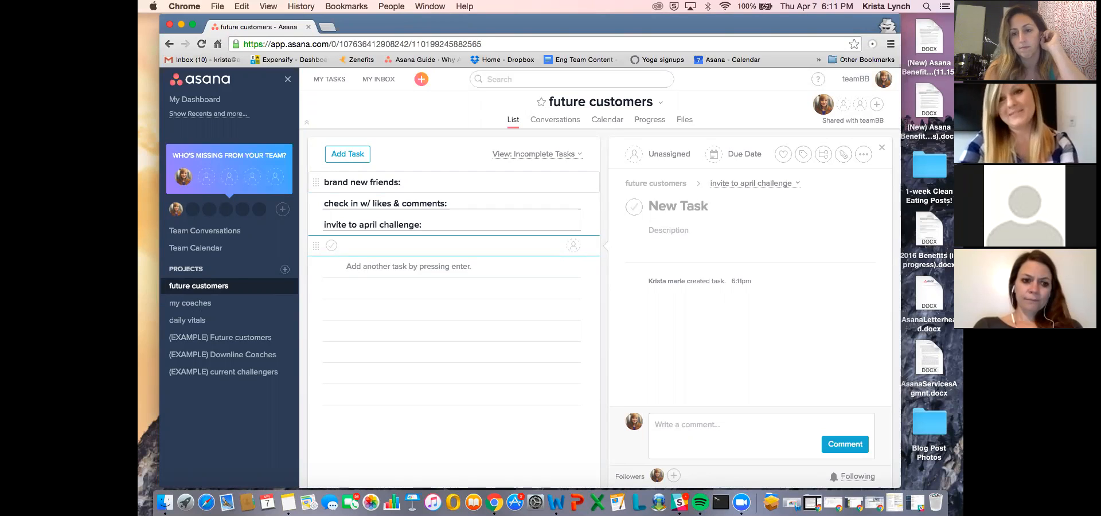
- Add a section named "already coaches:" at the end of the task list
text(alre)
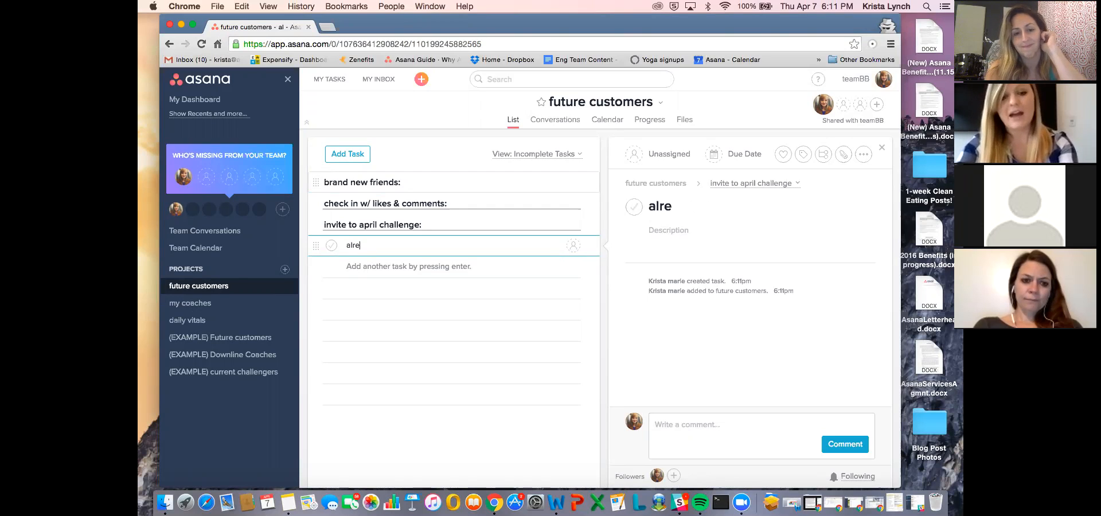
text(ad coaches:)
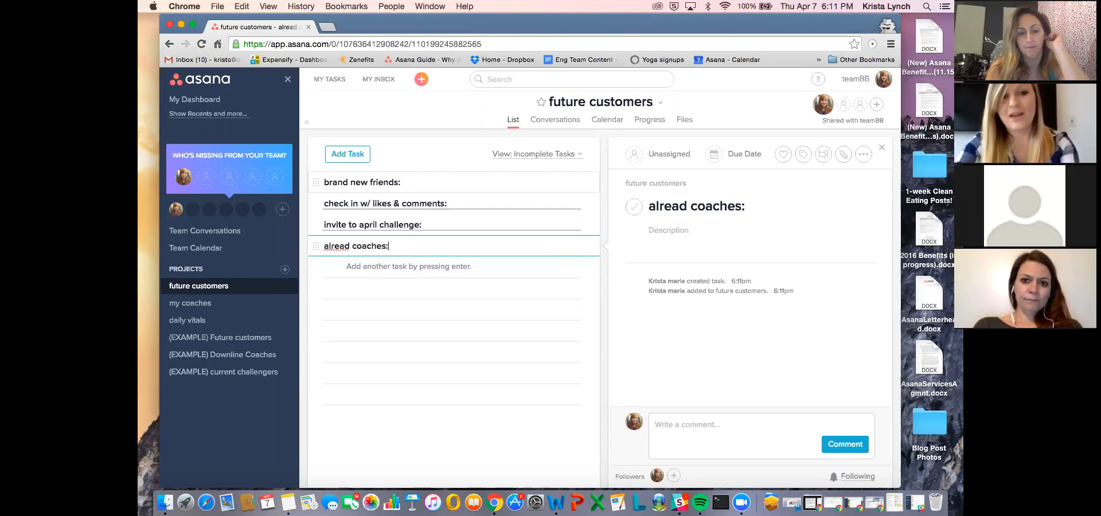
click(351, 245)
text(y)
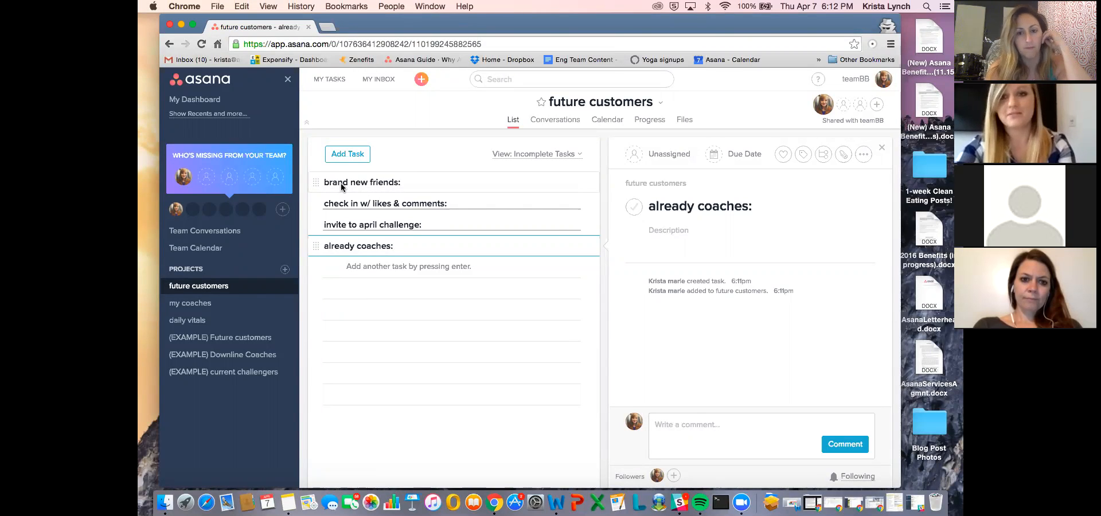
- Add two tasks under the "brand new friends:" section, each named with a prospect's first name
mouse_move(316, 183)
mouse_down()
mouse_move(315, 213)
mouse_move(319, 183)
mouse_up()
click(436, 184)
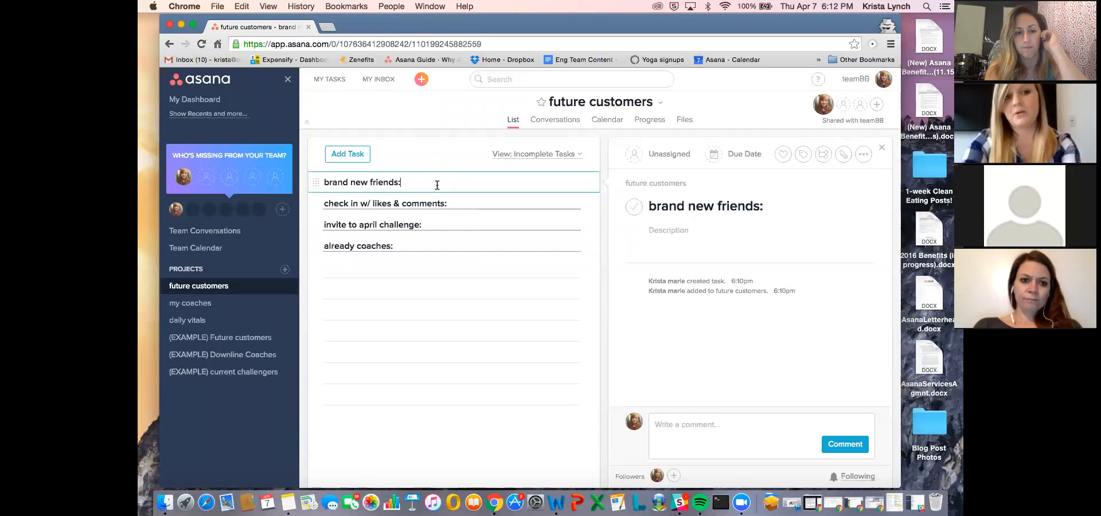
key(Return)
key(Tab)
text(Sarah)
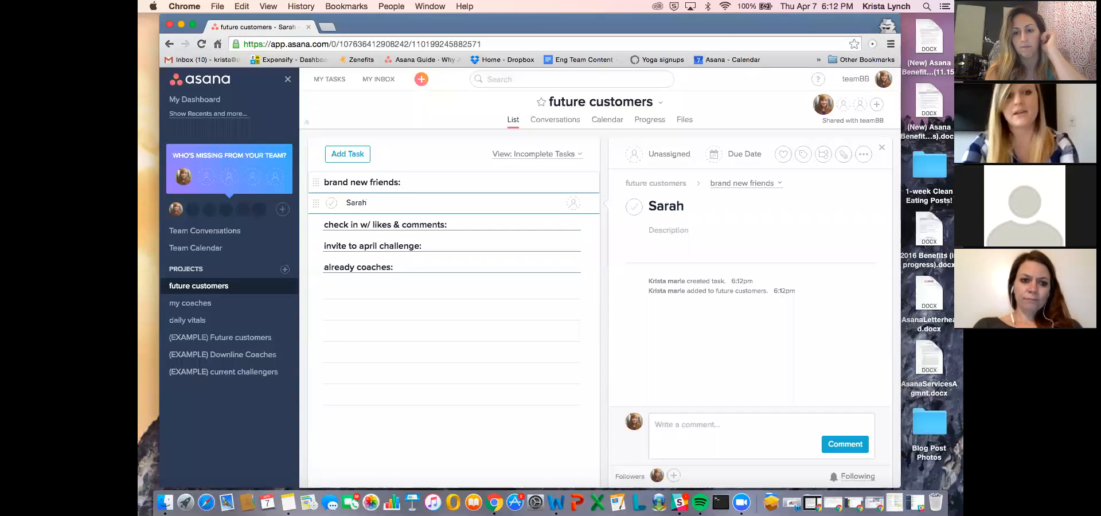
key(Return)
text(Erin)
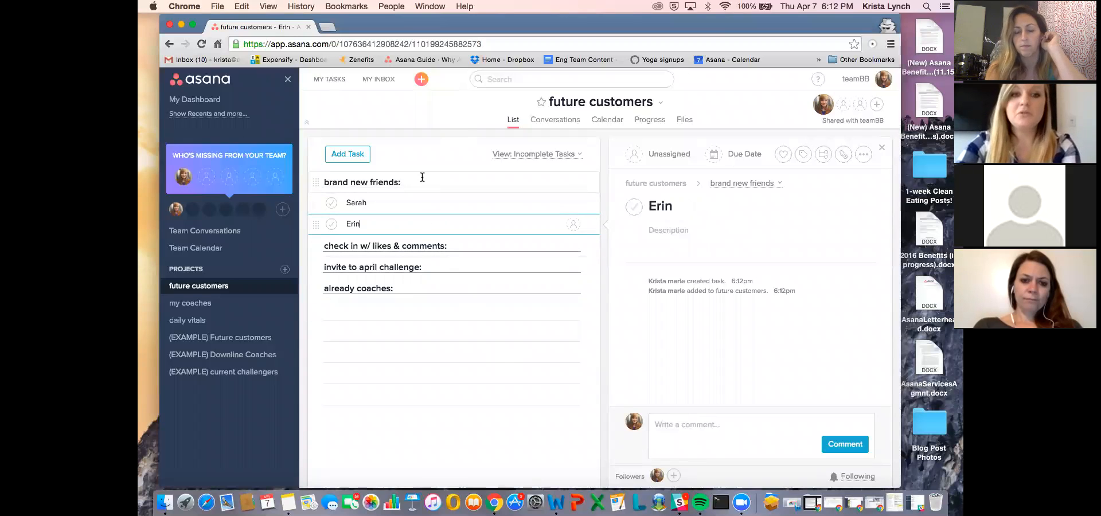
- Move the second prospect's task above the first one within the "brand new friends:" section
click(412, 206)
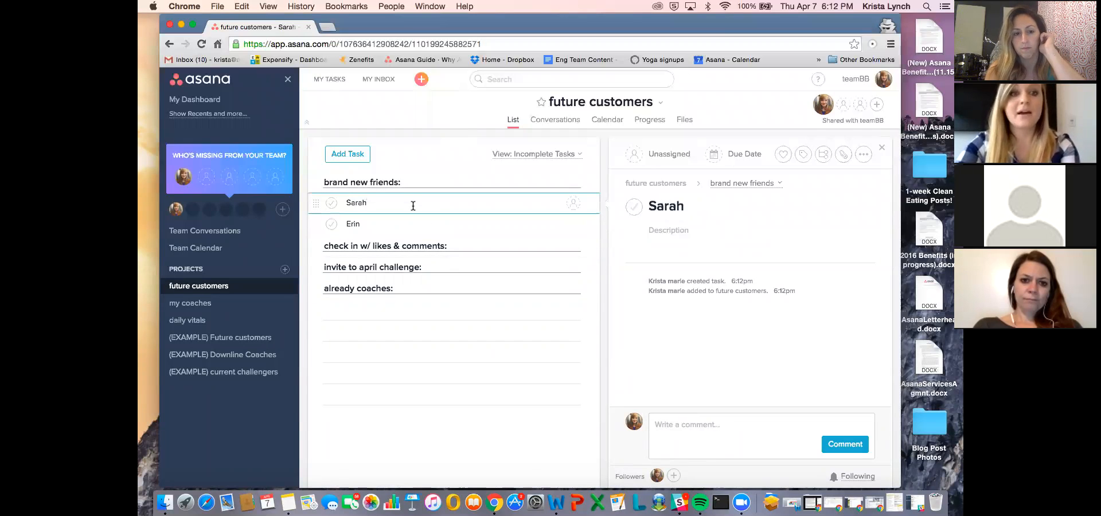
click(427, 179)
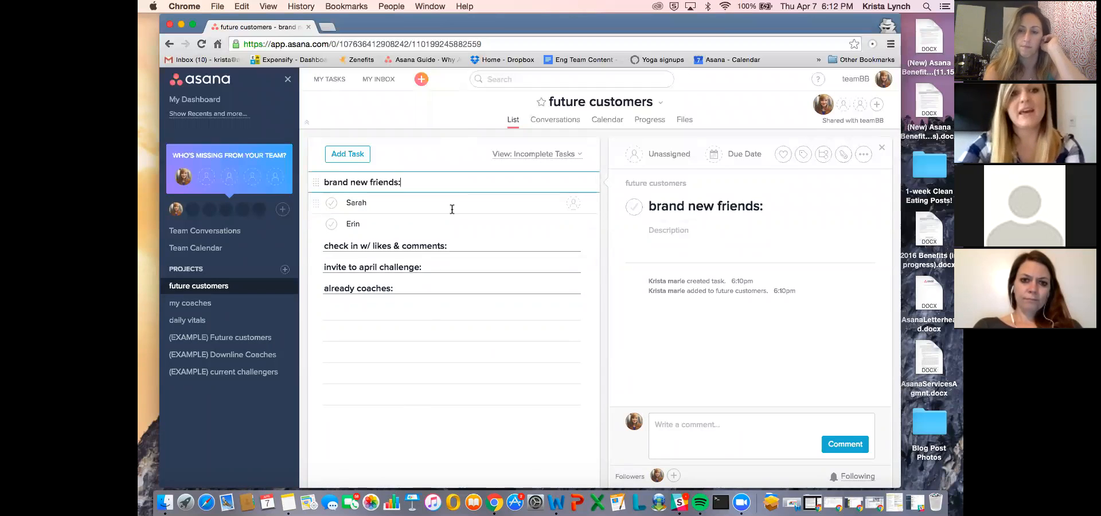
drag(318, 223, 317, 200)
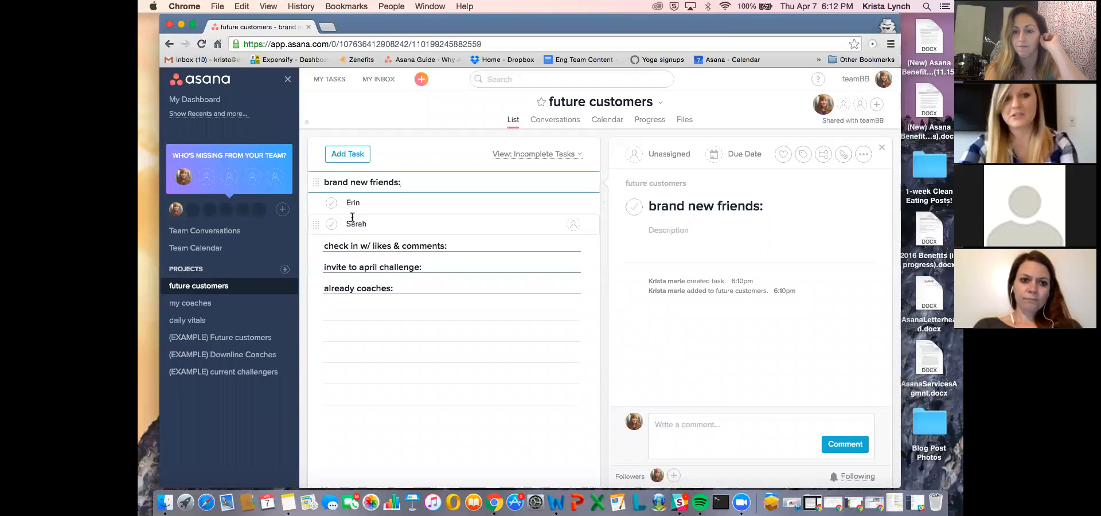
- Enter "horses" and "park with her kids" on separate lines in the description of the first task under "brand new friends:"
click(423, 202)
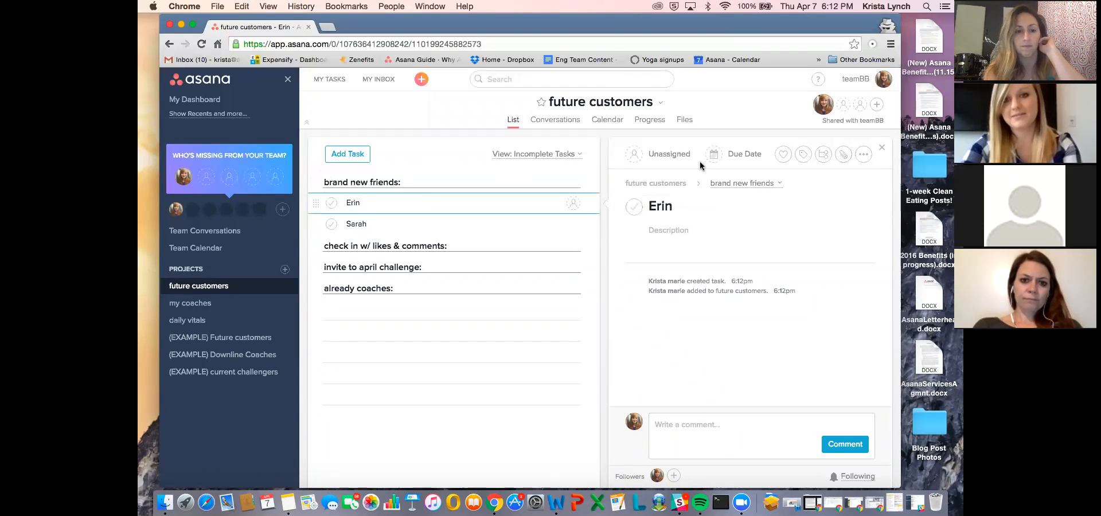
click(696, 230)
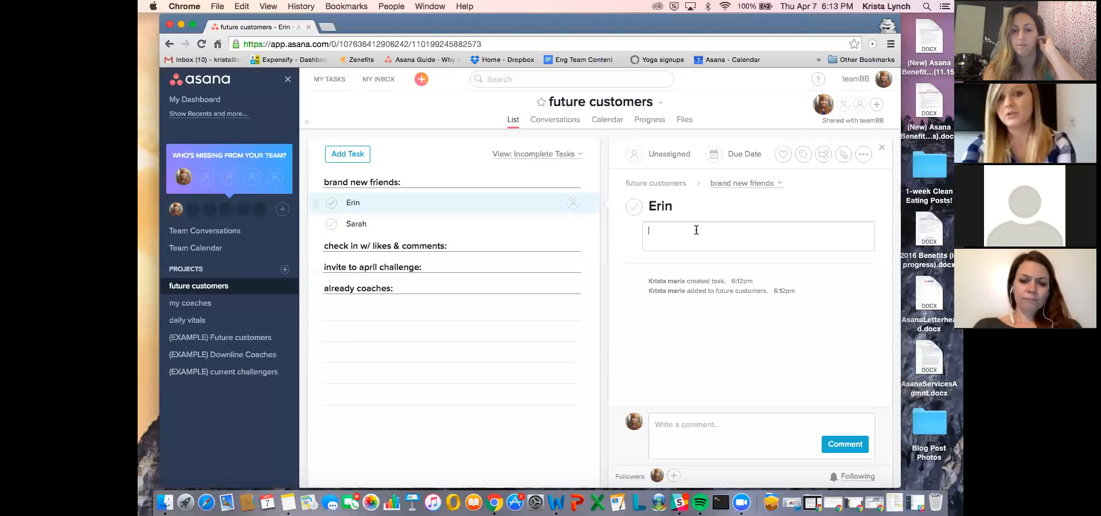
text(ho)
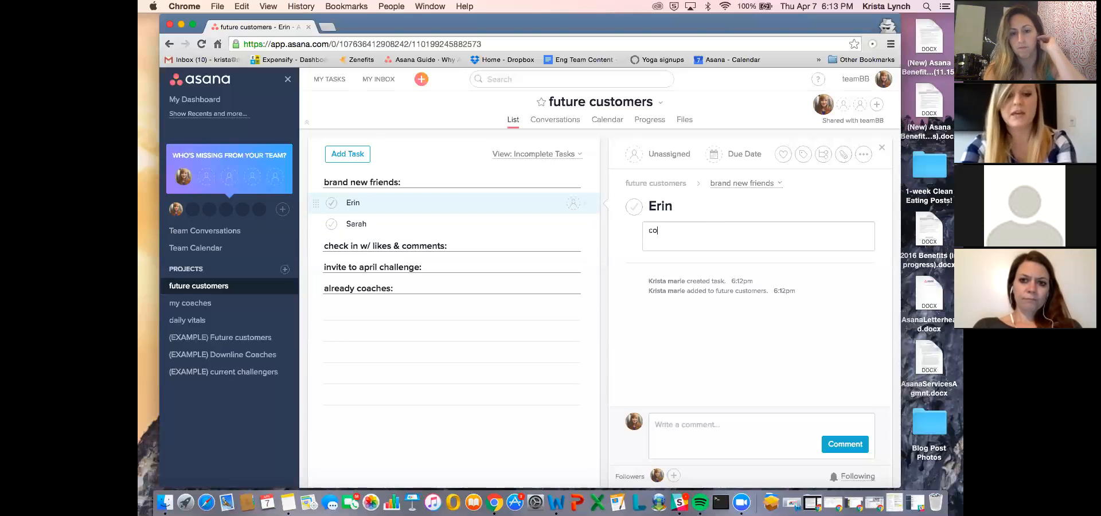
text(rses)
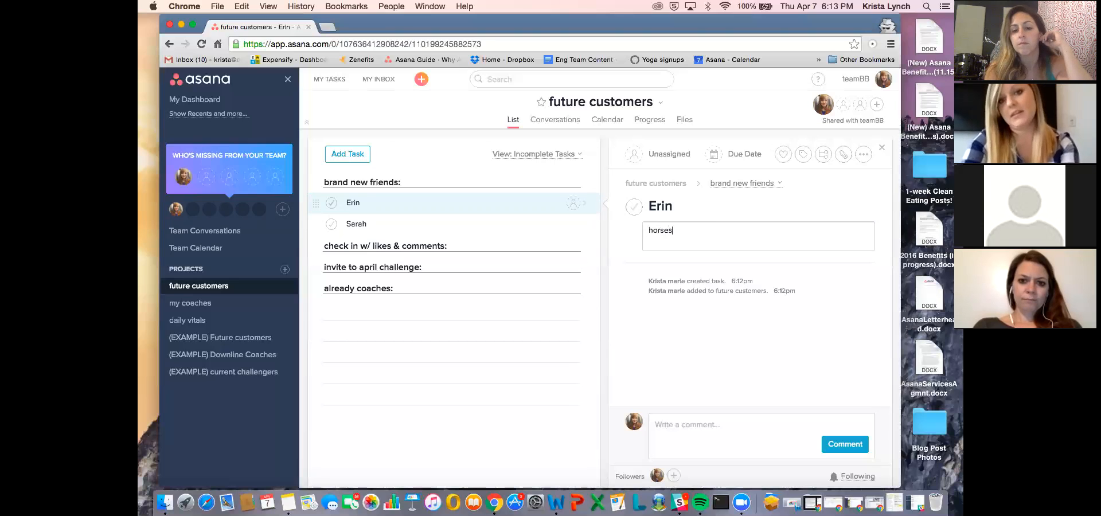
key(Return)
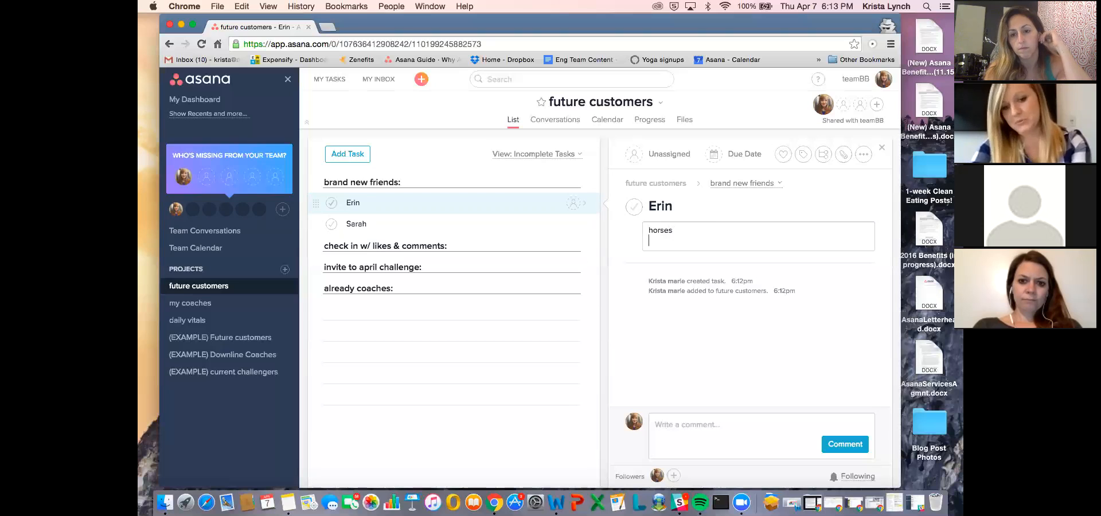
text(park with her kids)
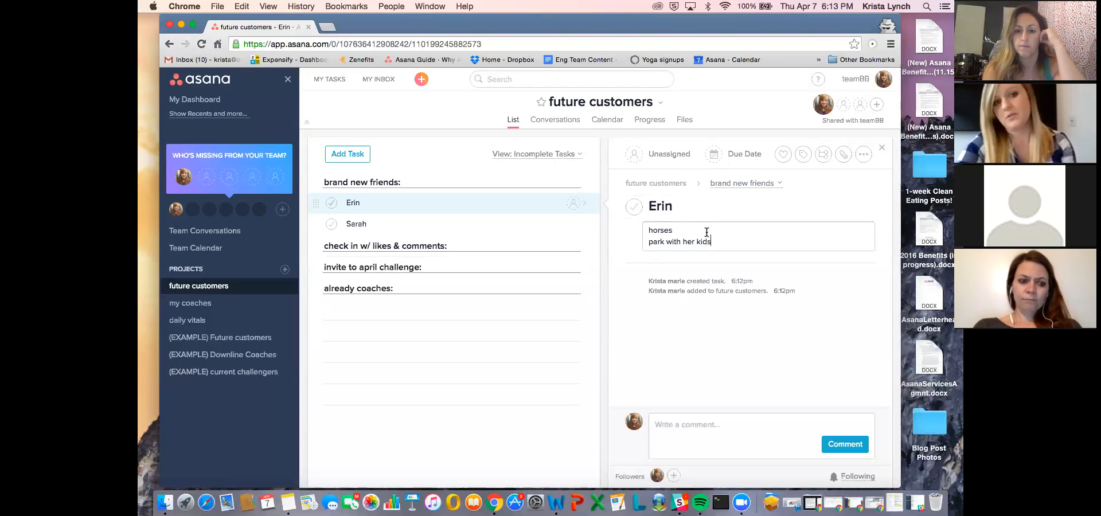
- Clear the first prospect's description and delete both prospect tasks from the "brand new friends:" section
drag(721, 241, 631, 227)
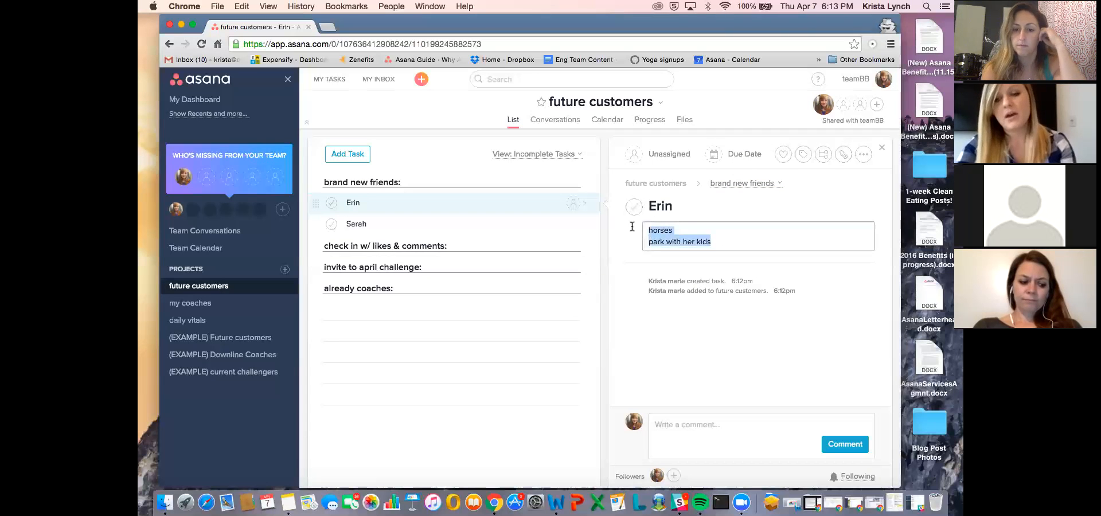
key(BackSpace)
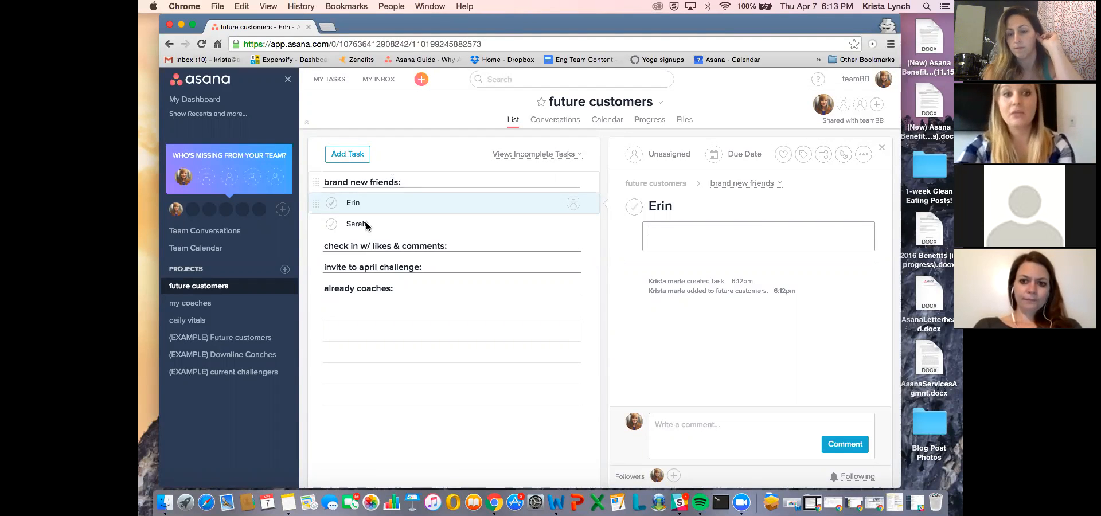
click(394, 228)
key(BackSpace)
key(BackSpace)
key(BackSpace)
key(BackSpace)
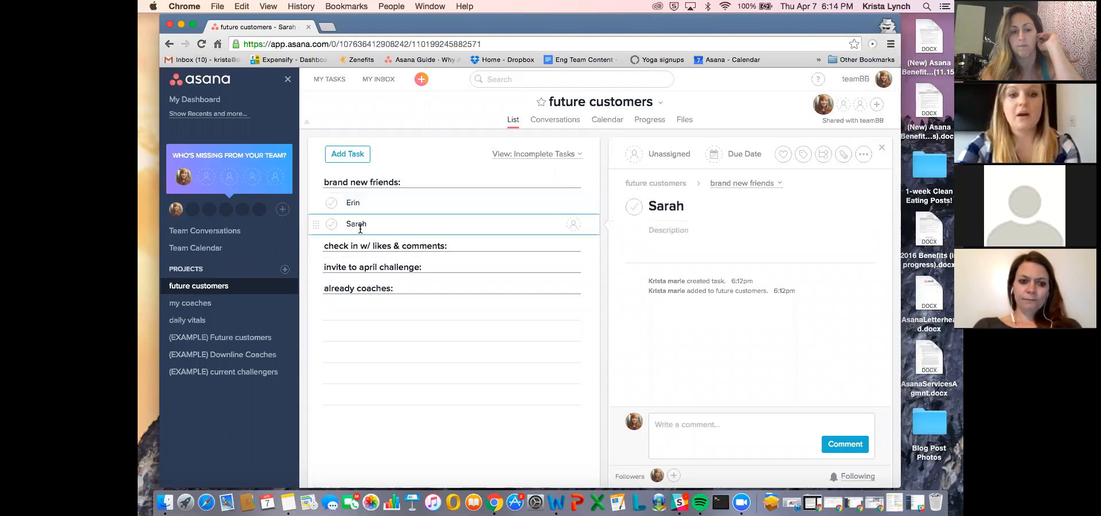
key(BackSpace)
key(BackSpace)
key(BackSpace)
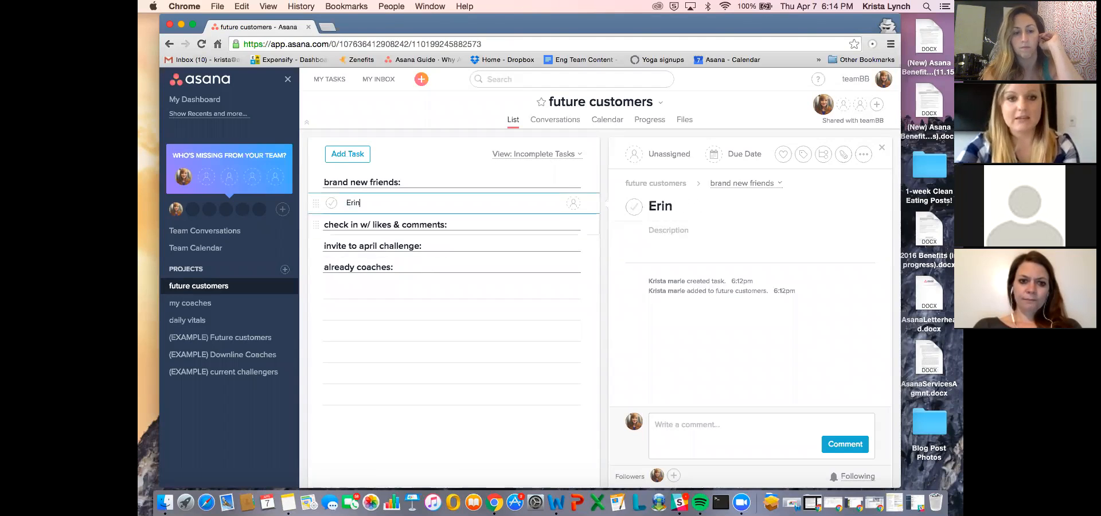
key(BackSpace)
key(BackSpace)
key(BackSpace)
key(BackSpace)
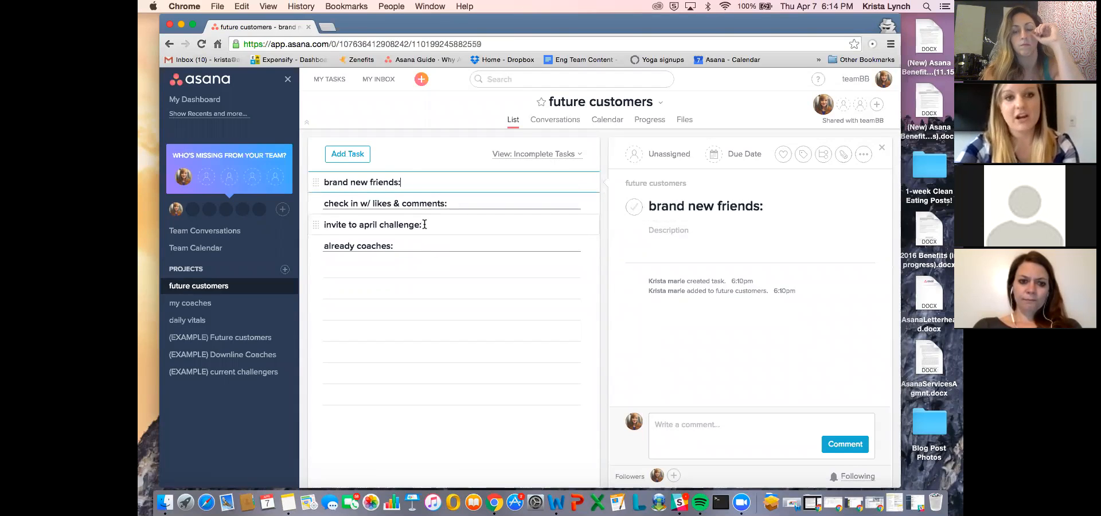
- Add a task named "template" and move it above the "brand new friends:" section
mouse_move(362, 165)
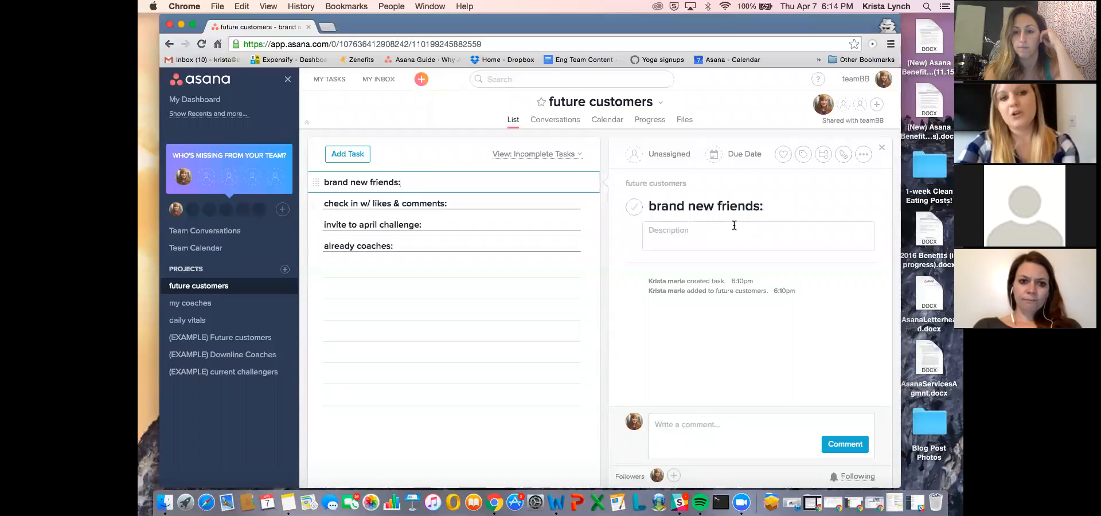
click(716, 234)
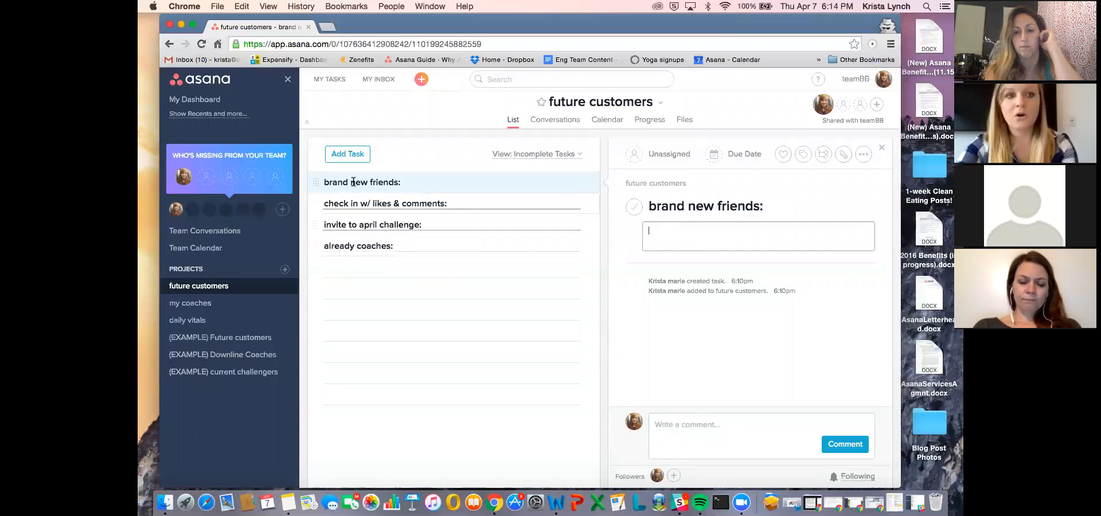
click(335, 155)
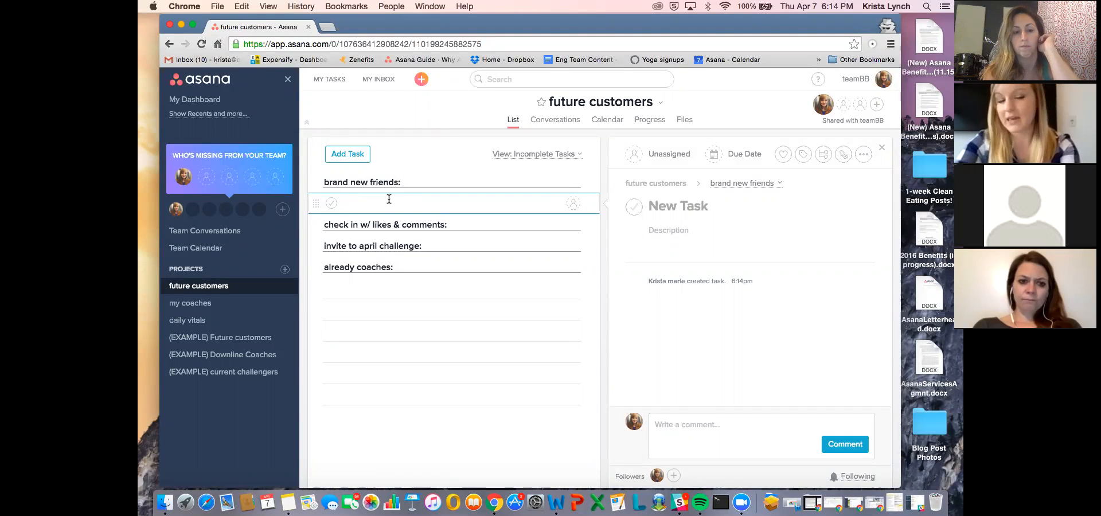
text(template)
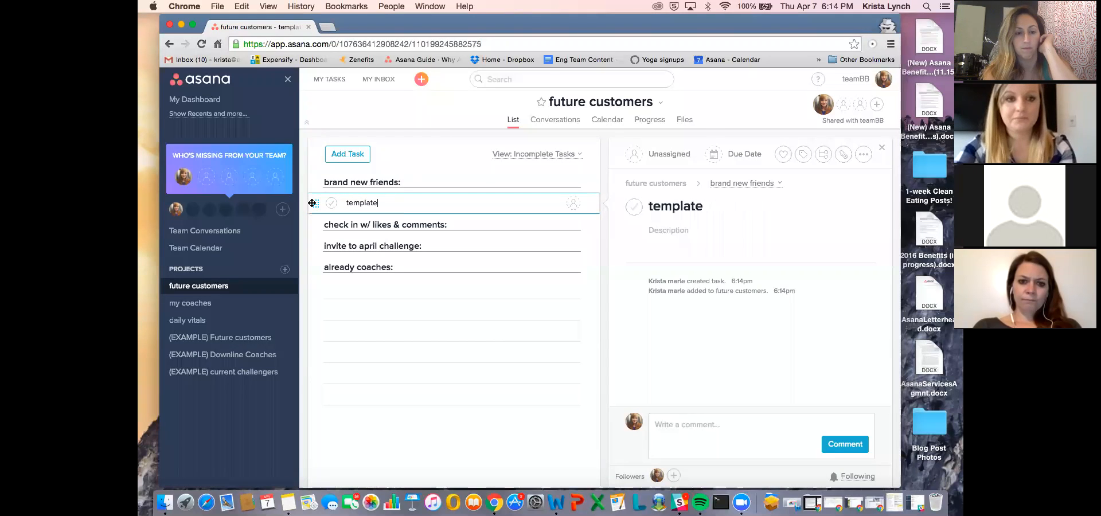
drag(315, 203, 313, 180)
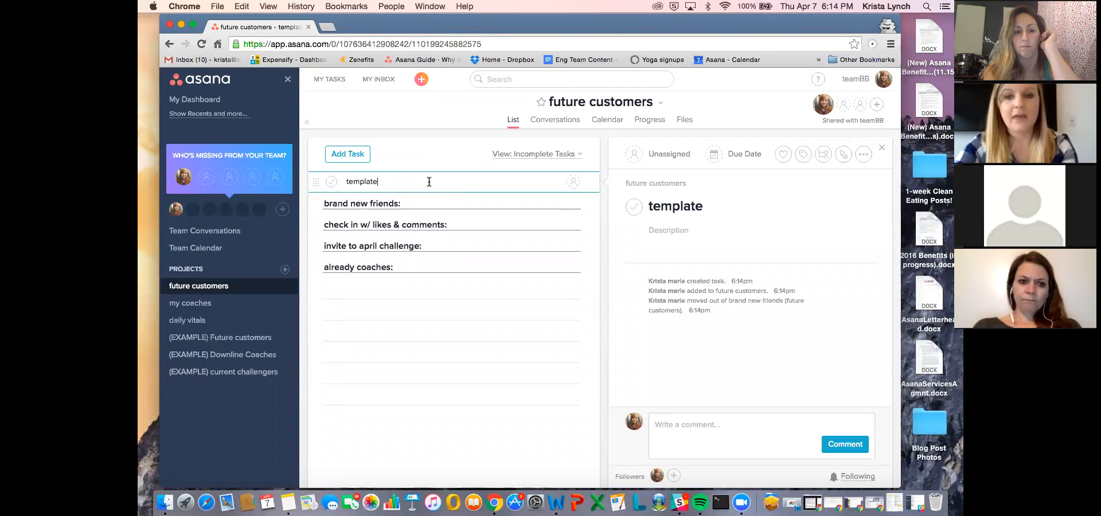
drag(732, 22, 716, 22)
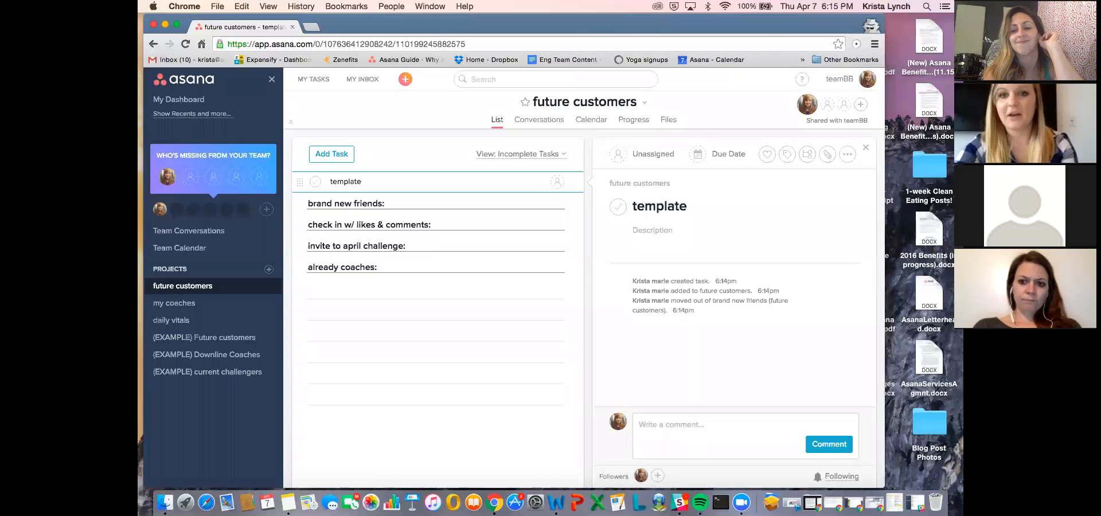
drag(655, 23, 674, 23)
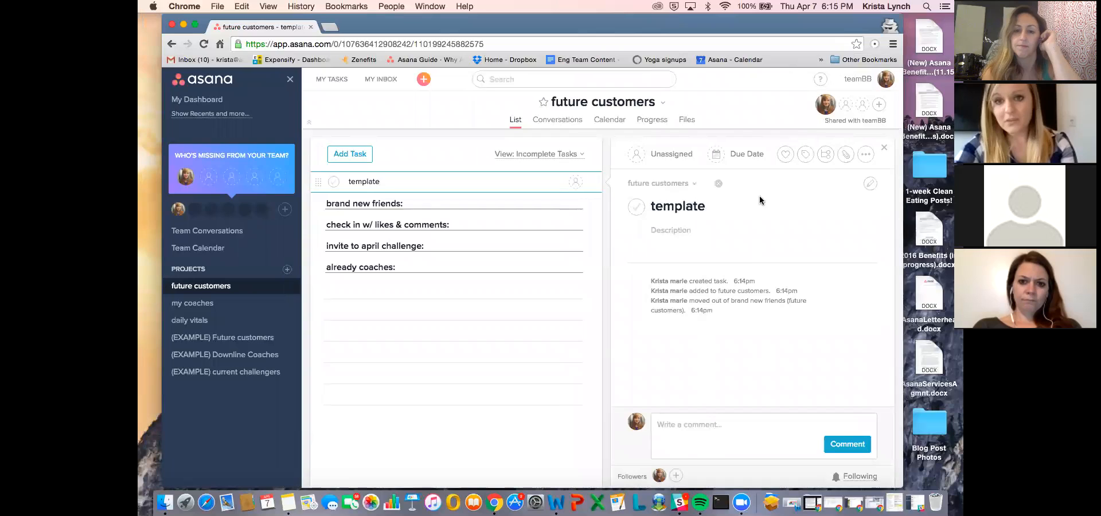
- Like the "template" task
click(785, 154)
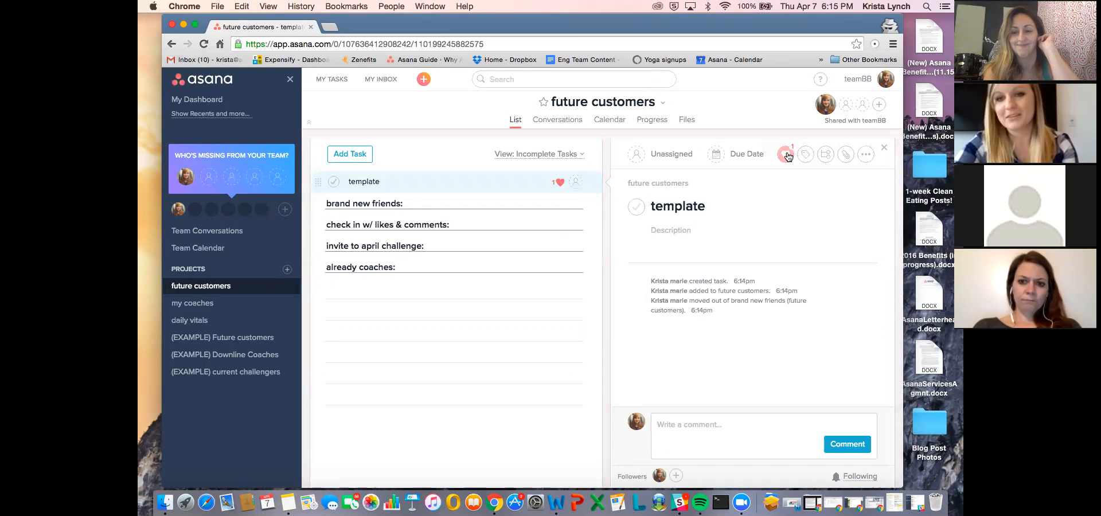
click(786, 155)
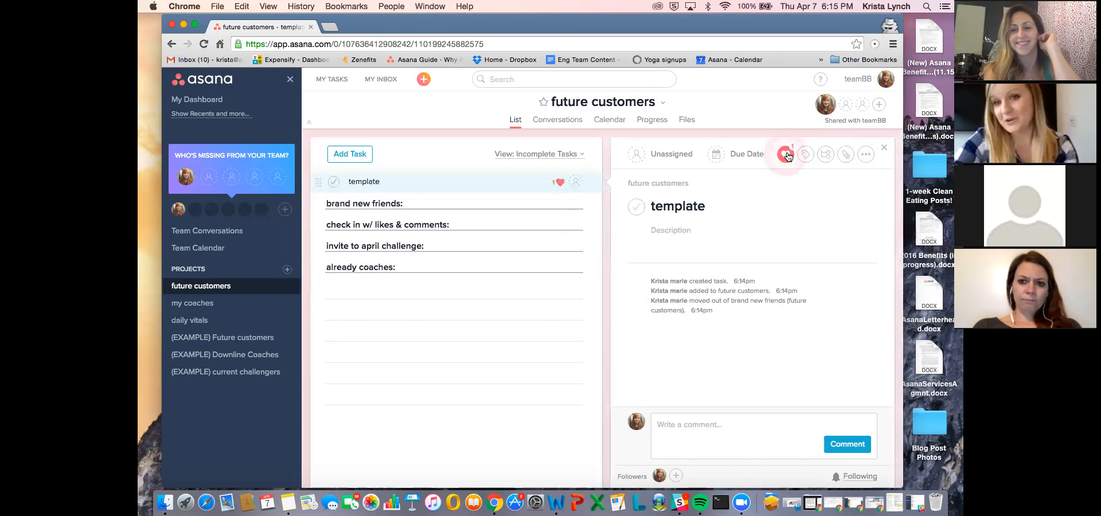
- Add the subtasks ""hey girl" message" and "comment/liking" to the "template" task
click(825, 155)
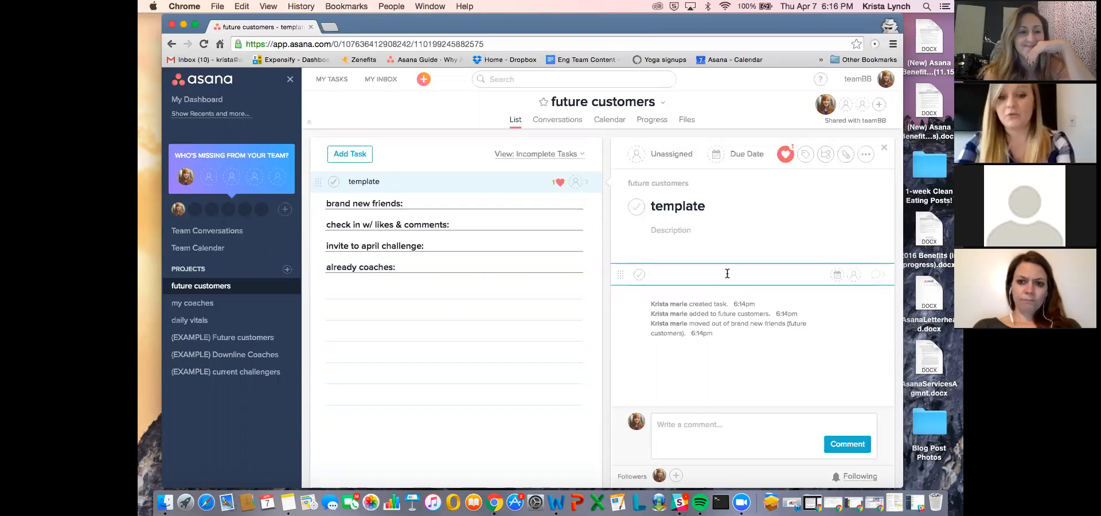
text(")
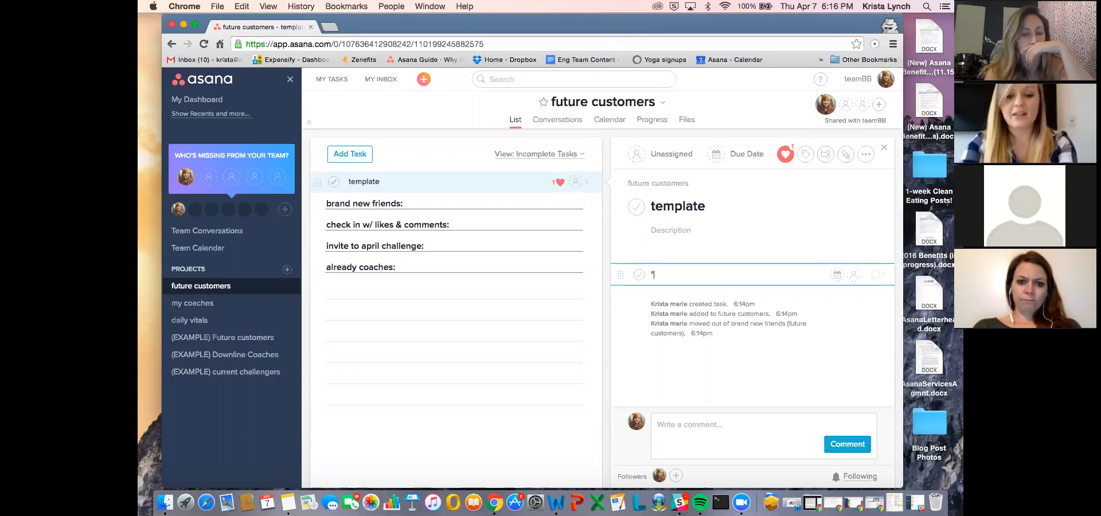
text(hey g)
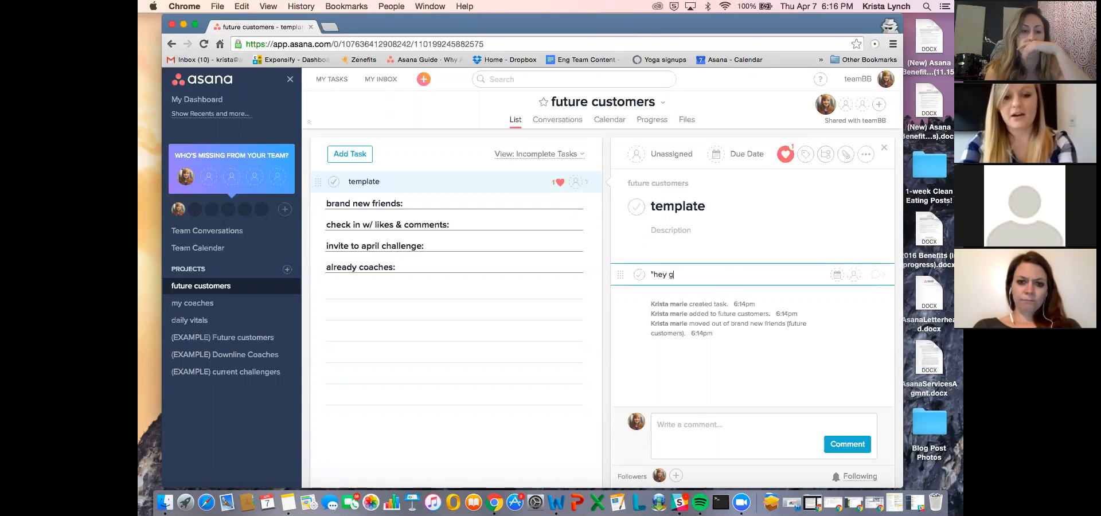
text(irl" message)
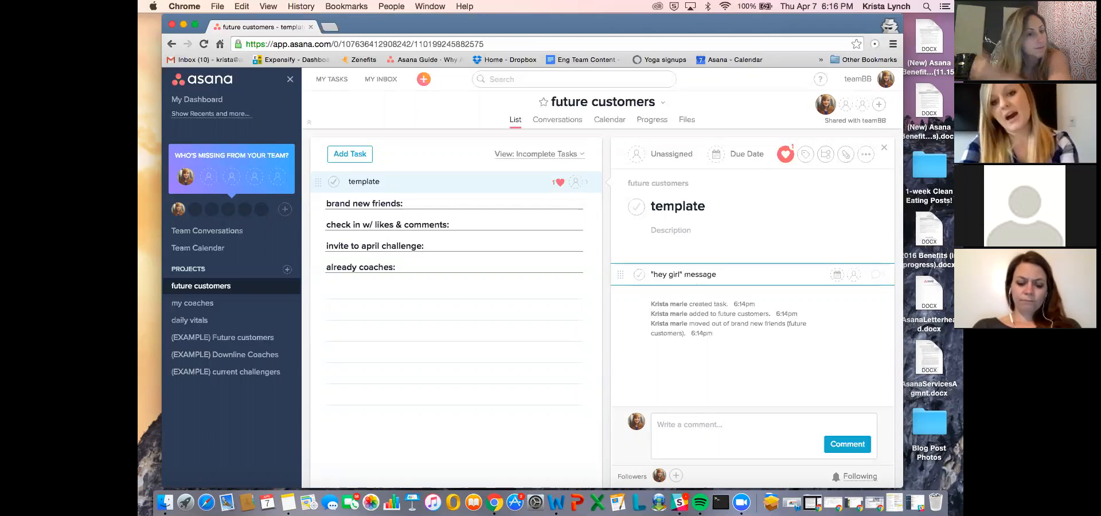
key(Return)
text(comment/liking)
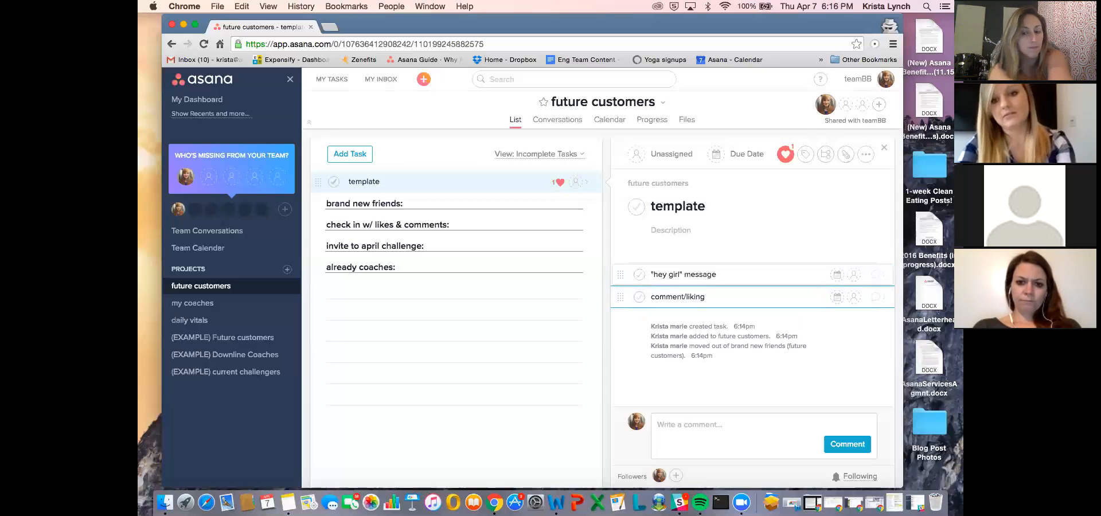
- Add a third subtask named "share personal story/funny meme" to the "template" task
key(Return)
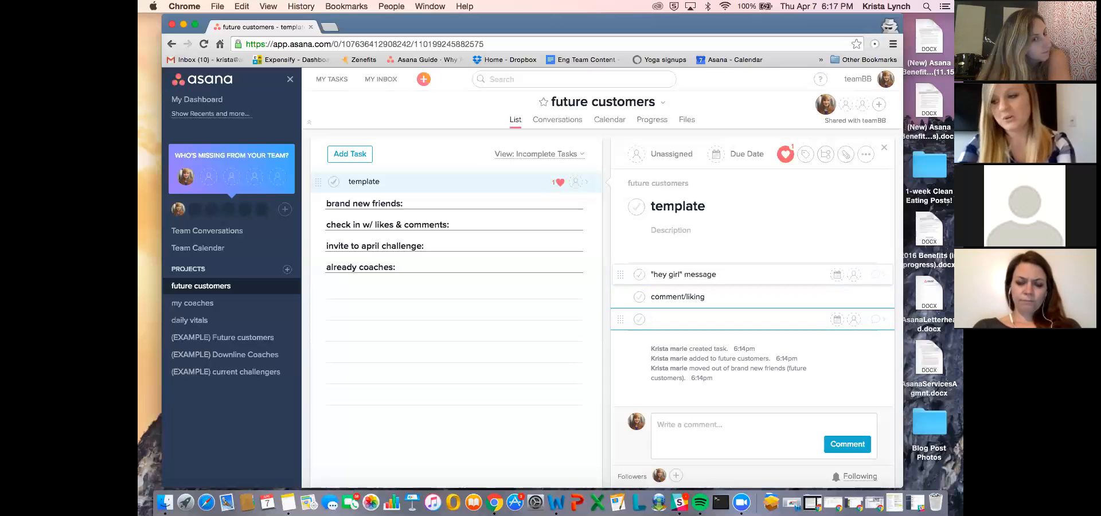
text(hare persona)
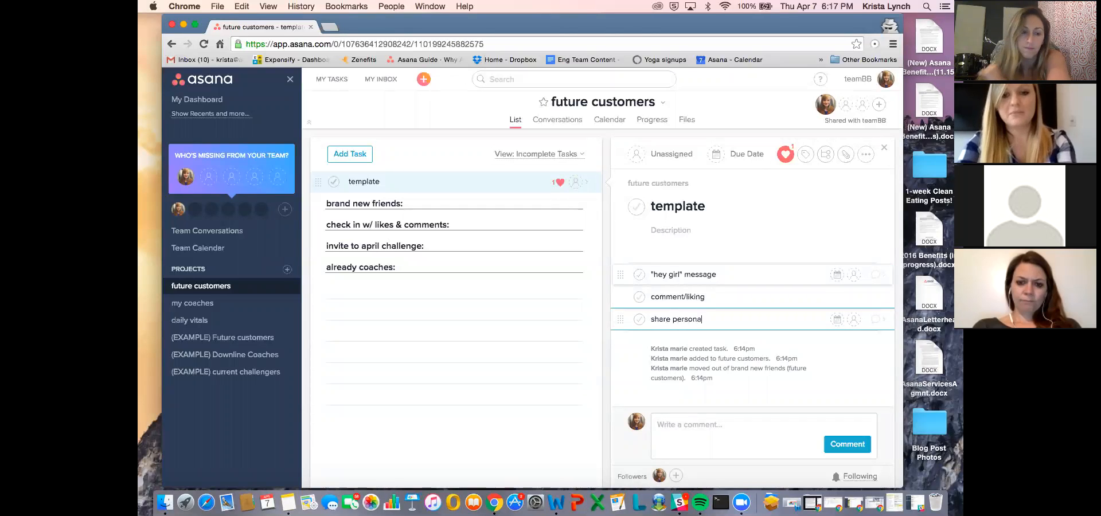
text(l story/funnymeme)
key(Left)
key(Left)
key(Left)
key(Left)
key(Right)
key(Right)
key(Right)
key(Right)
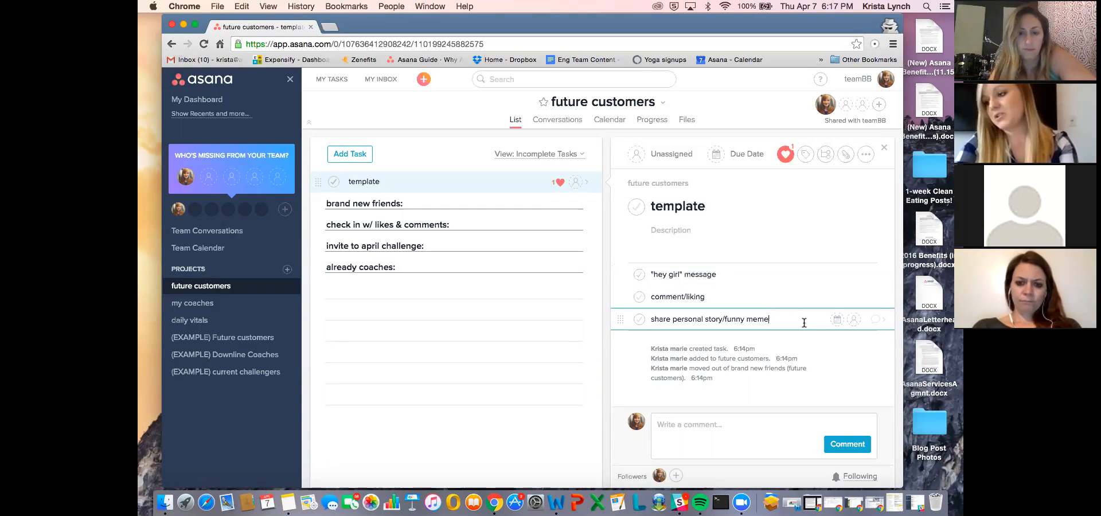
- Add the subtasks "comment/like" and "invite!" at the end of the "template" task's subtask list
key(Return)
text(comment/like)
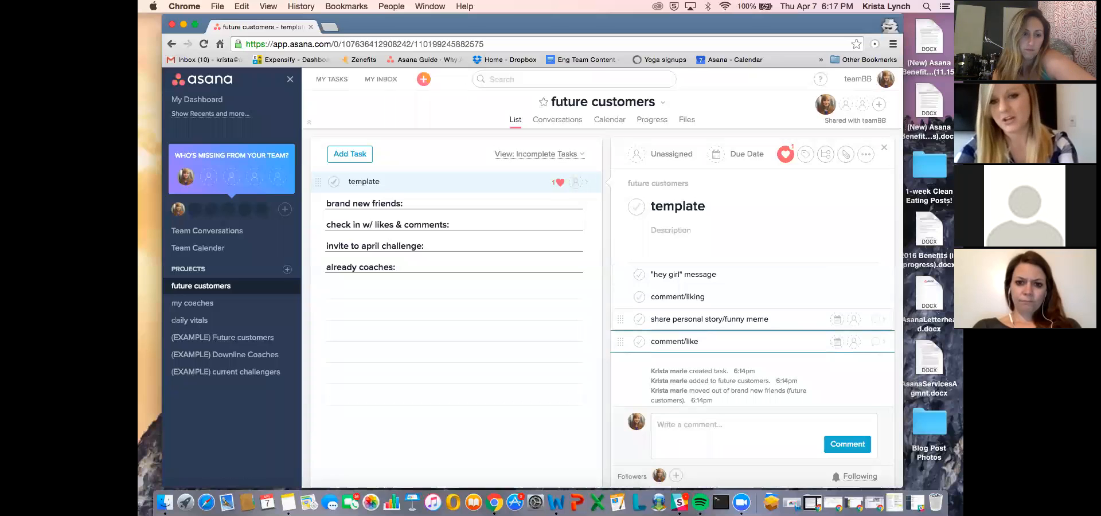
key(Return)
text(invite!)
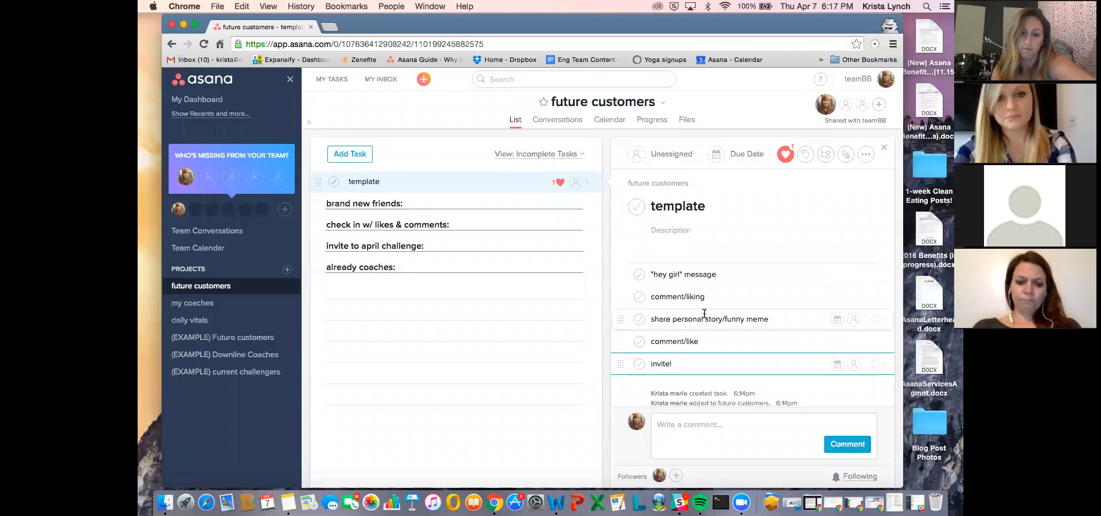
- Make a copy of the "template" task named after a prospect, including its description, subtasks, attachments, tags, projects and parent task
click(471, 187)
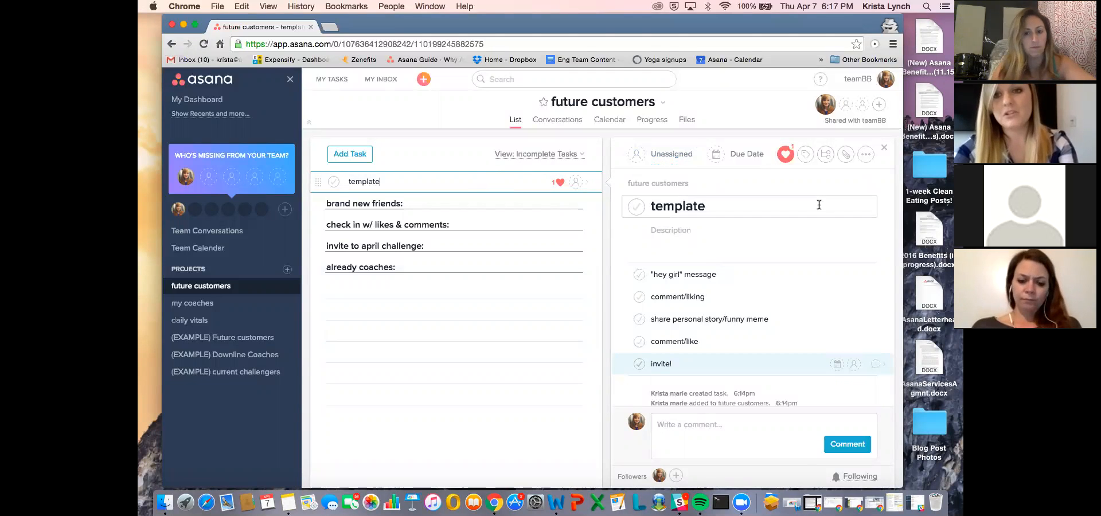
click(862, 156)
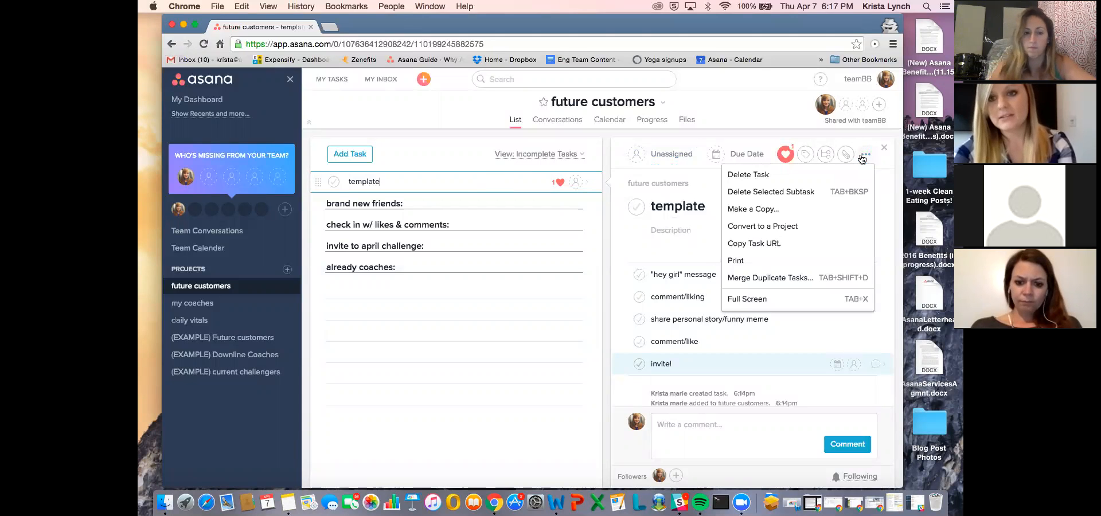
click(787, 212)
click(531, 204)
drag(523, 203, 419, 196)
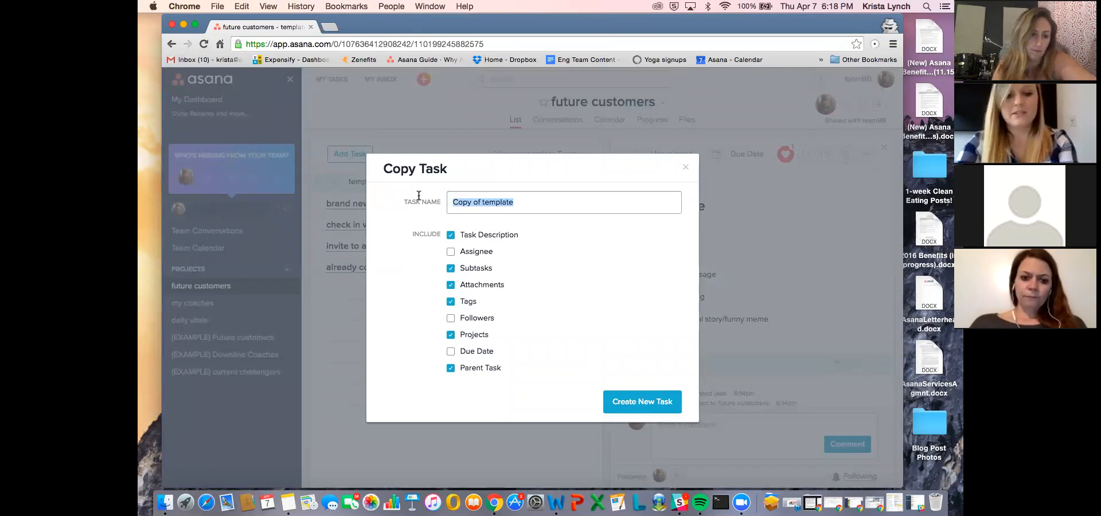
text(Becka R)
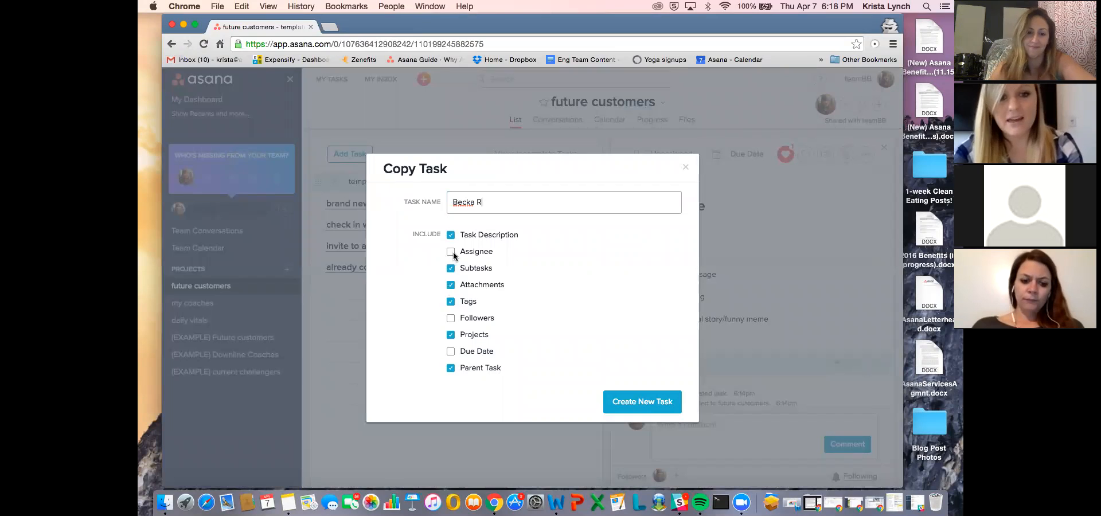
click(451, 302)
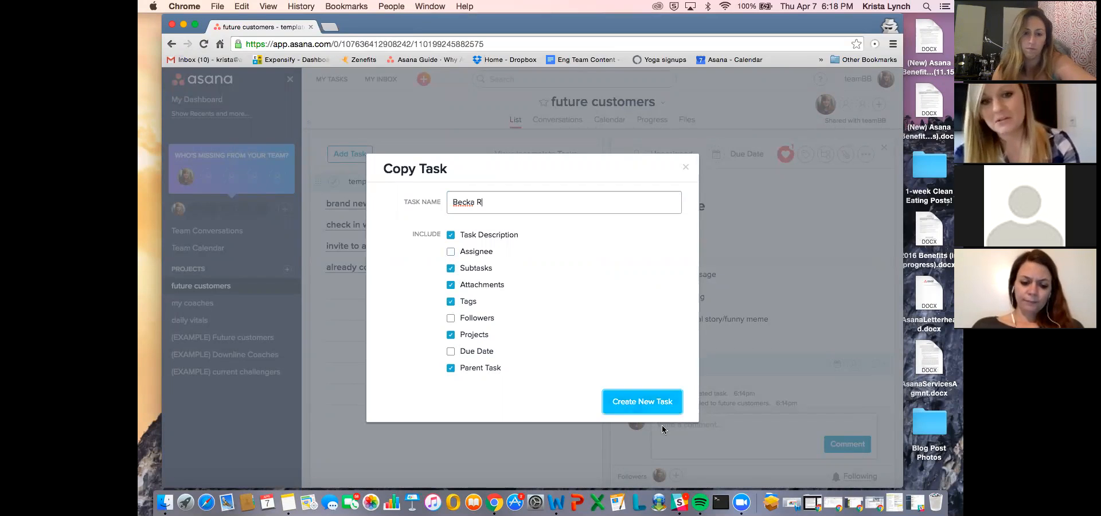
click(664, 400)
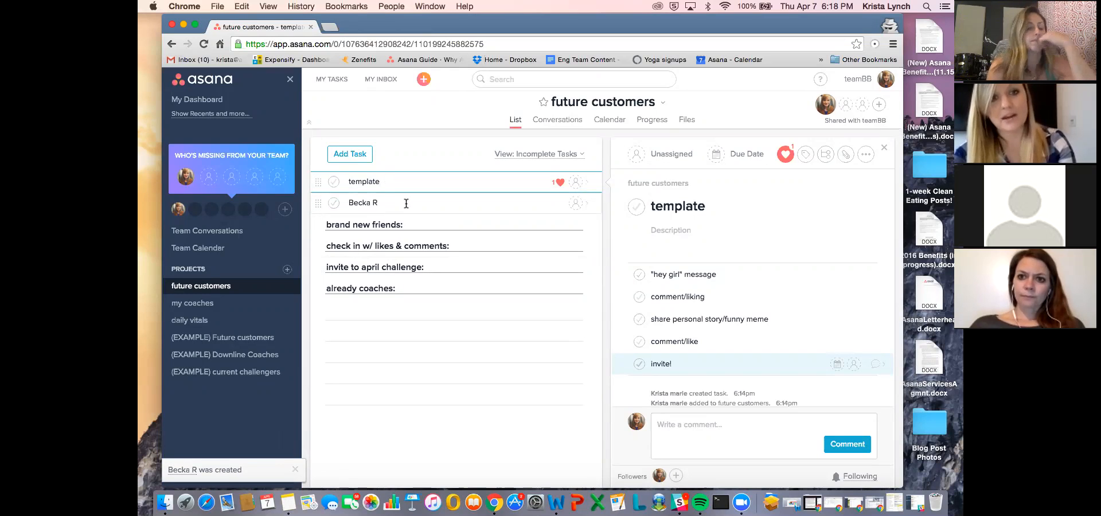
- Move the copied prospect task into the "brand new friends" section, with a trial move through "check in w/ likes & comments"
click(406, 204)
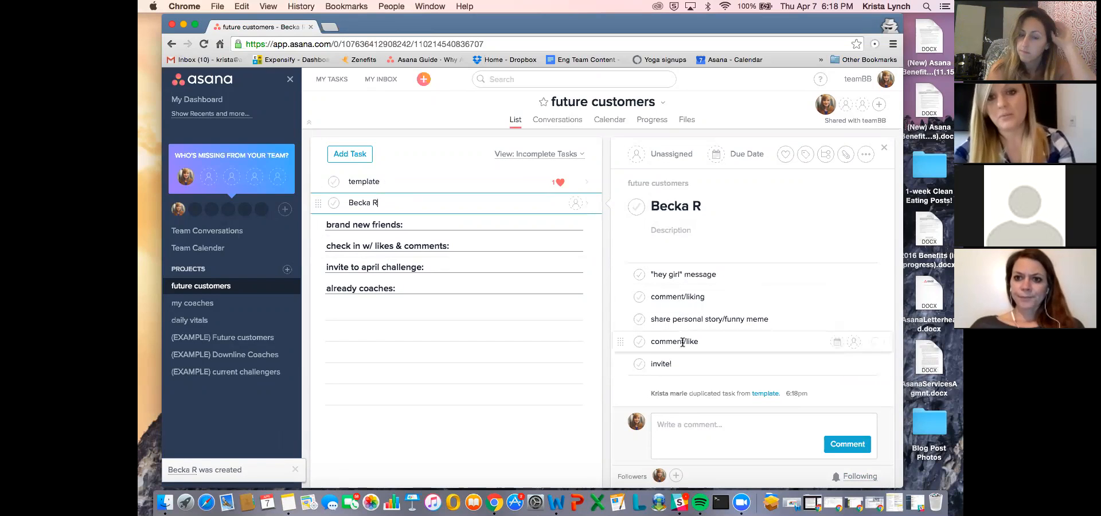
drag(317, 203, 322, 231)
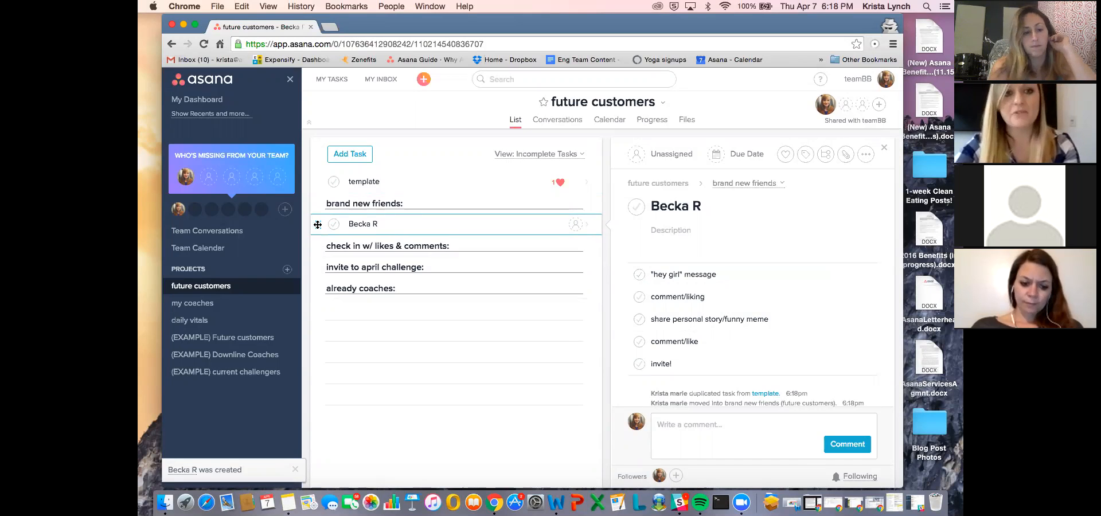
drag(316, 224, 321, 246)
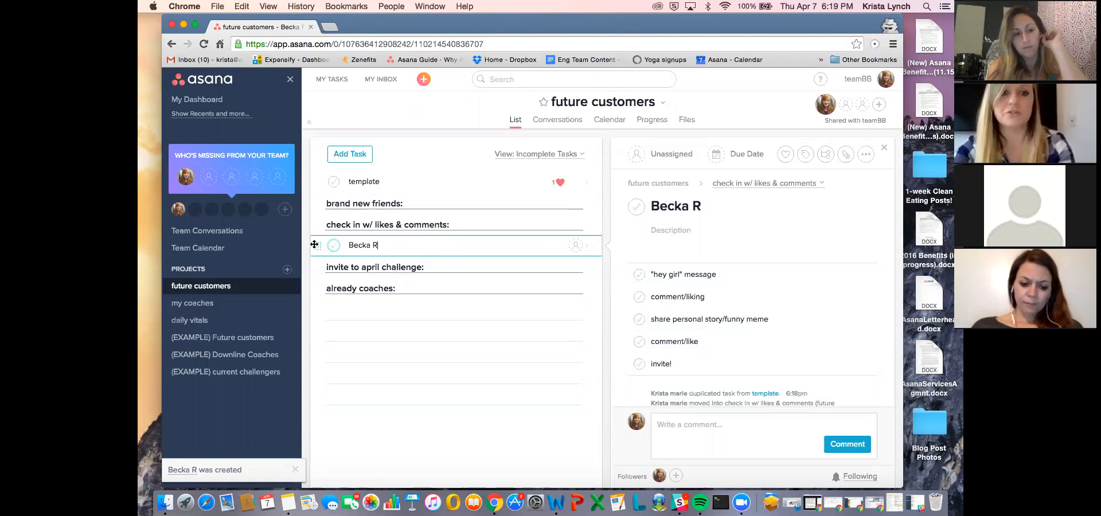
drag(314, 252, 319, 213)
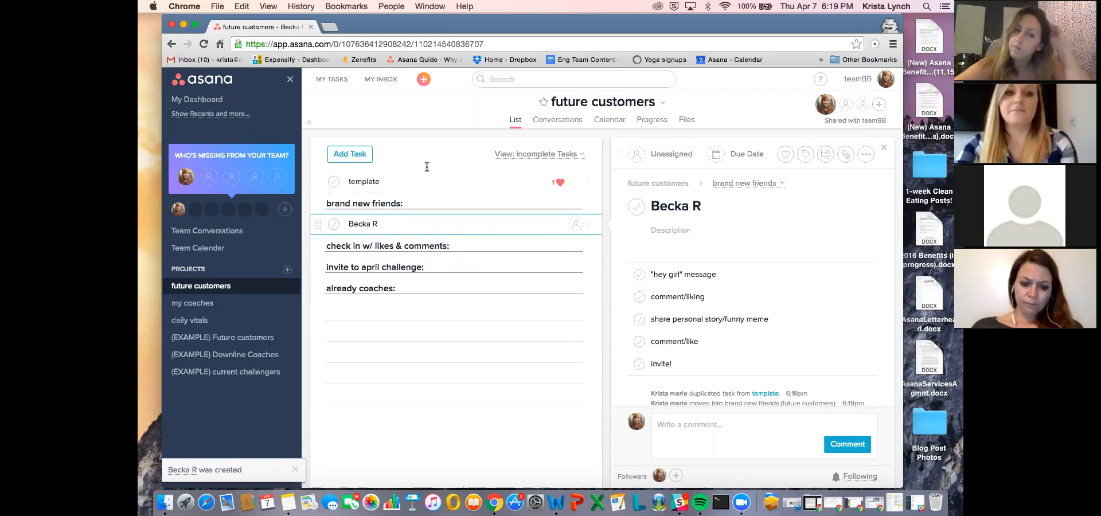
- Add two more tasks, each named after a prospect, below the first prospect's task in "brand new friends"
click(383, 182)
click(400, 224)
key(Return)
text(Sara L)
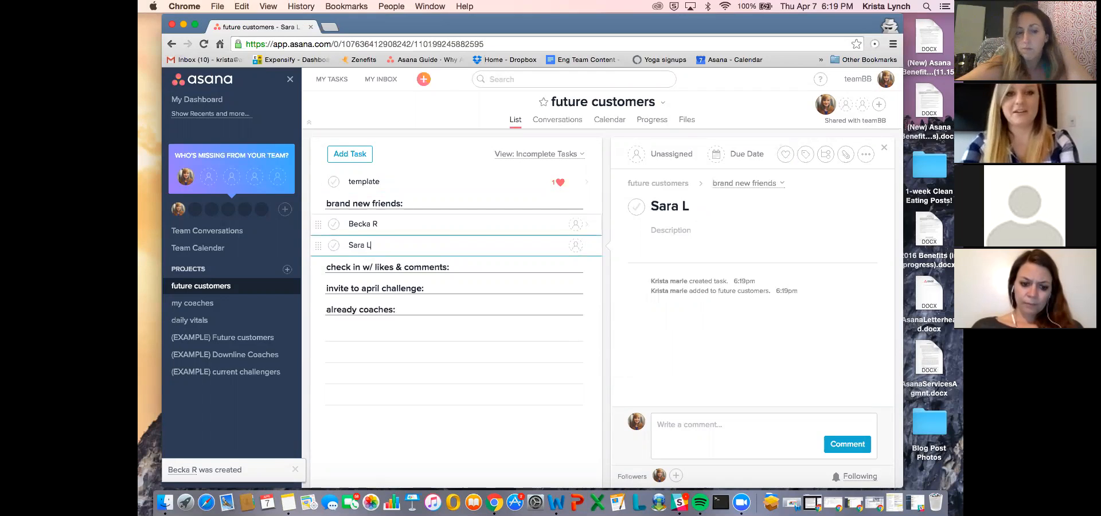
key(Return)
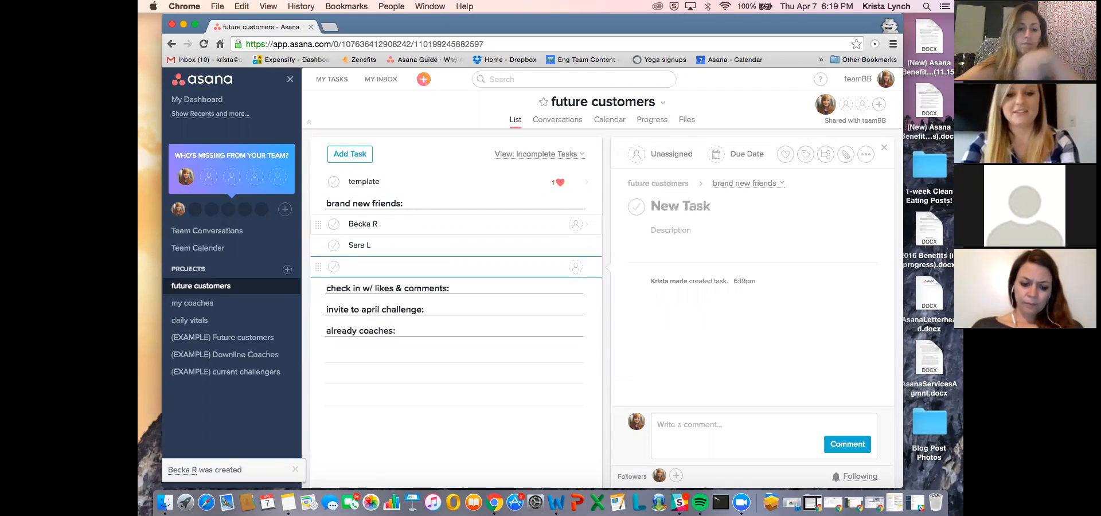
text(Amand)
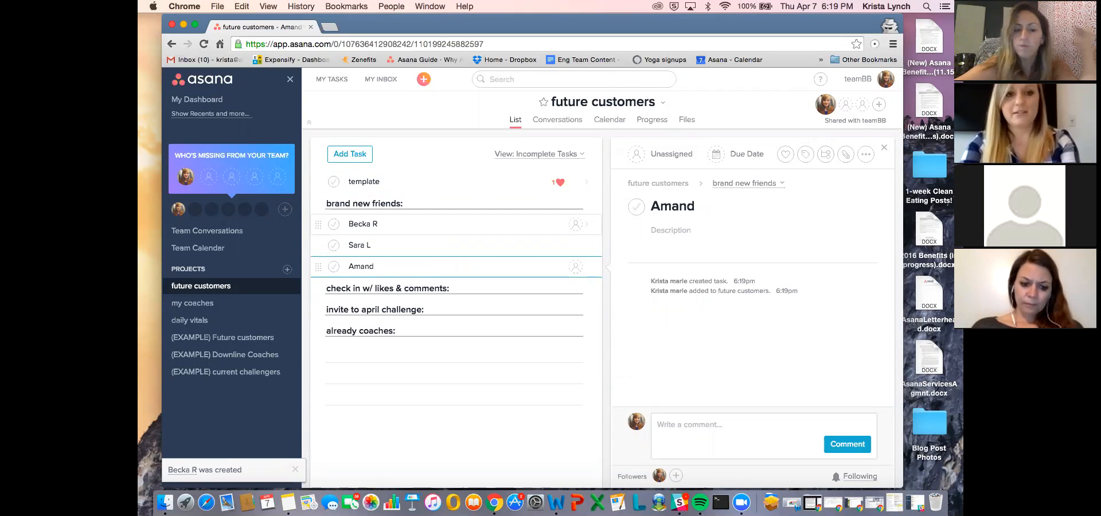
text(a H)
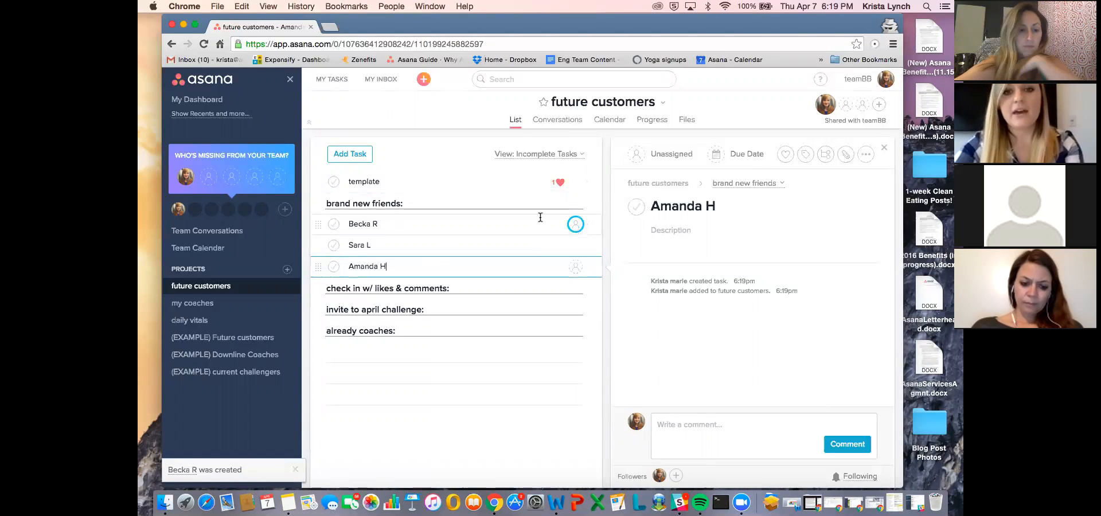
- Set the due date of the first prospect's "hey girl" message subtask to April 6 and mark it complete
click(495, 225)
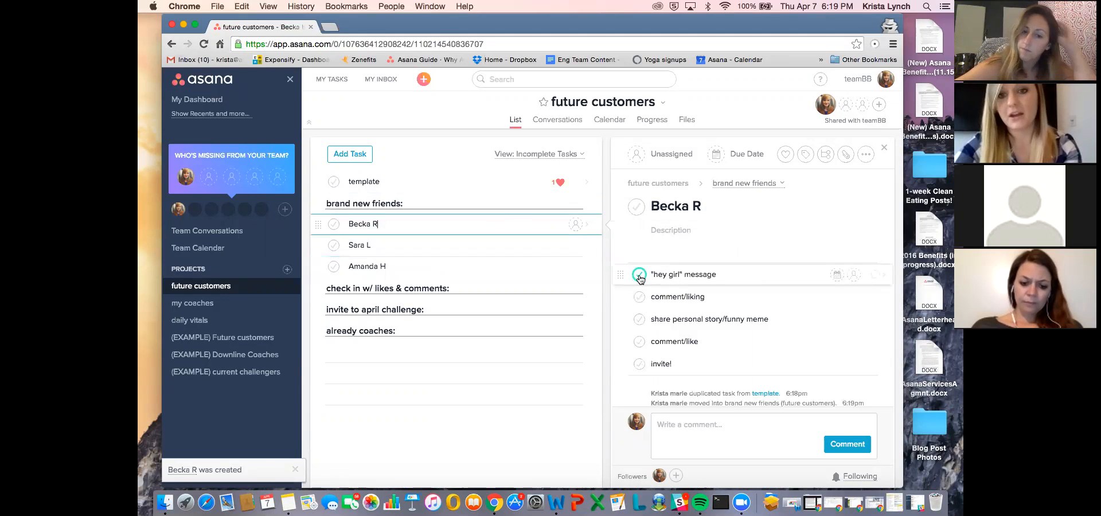
click(834, 276)
click(835, 276)
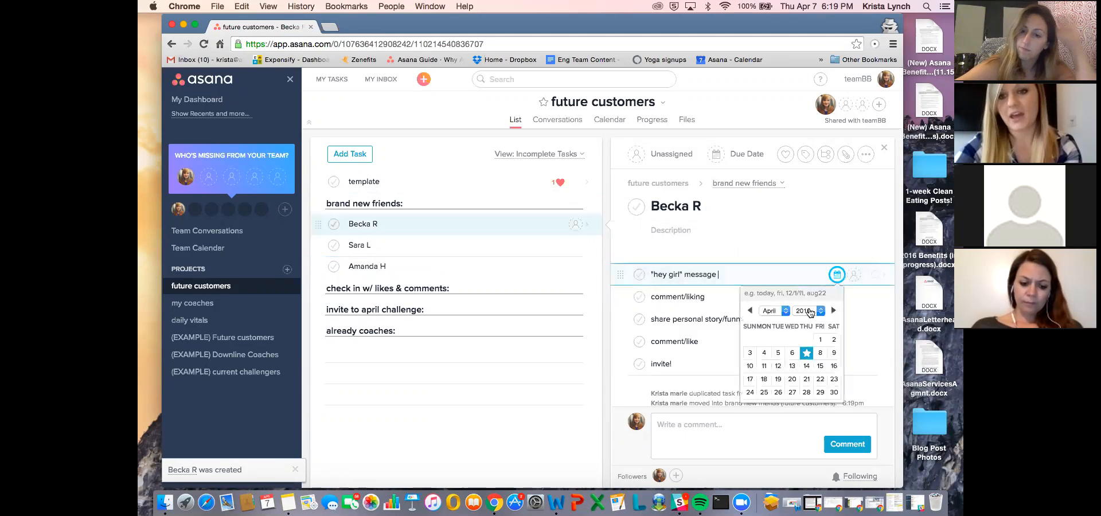
click(790, 351)
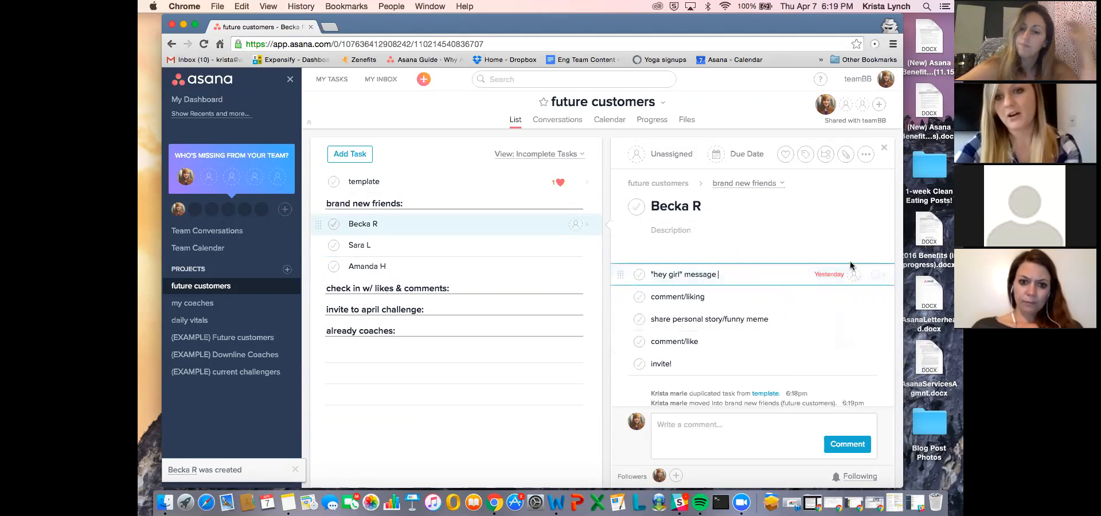
click(640, 275)
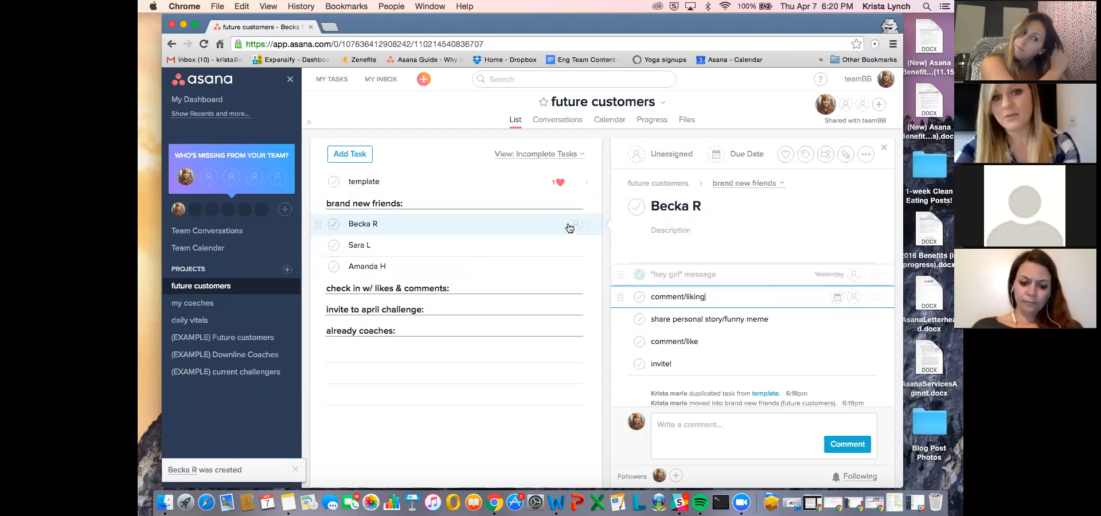
- Set the first prospect's task due date to April 9, 2016 and mark its "comment/liking" subtask complete
click(531, 219)
click(739, 156)
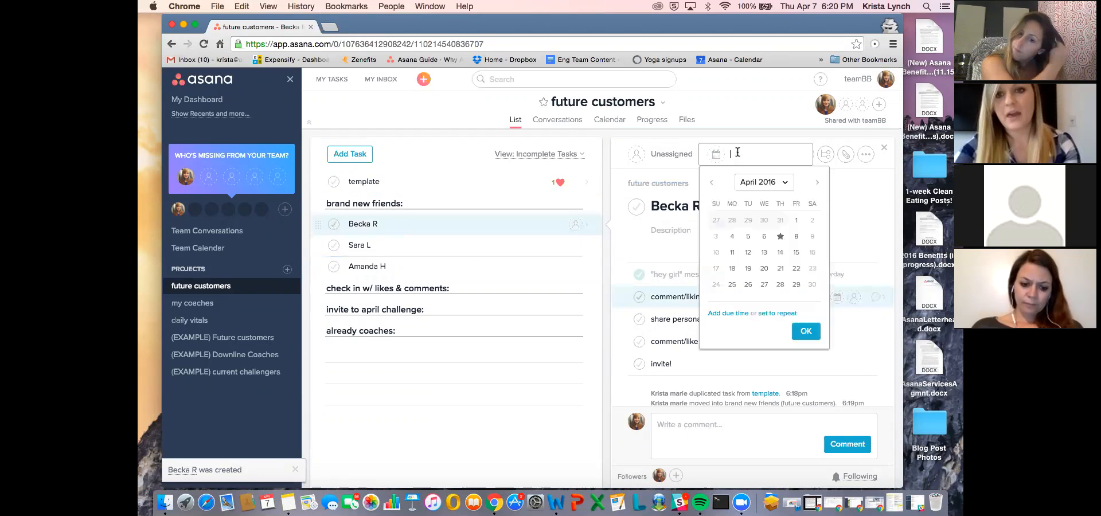
click(811, 235)
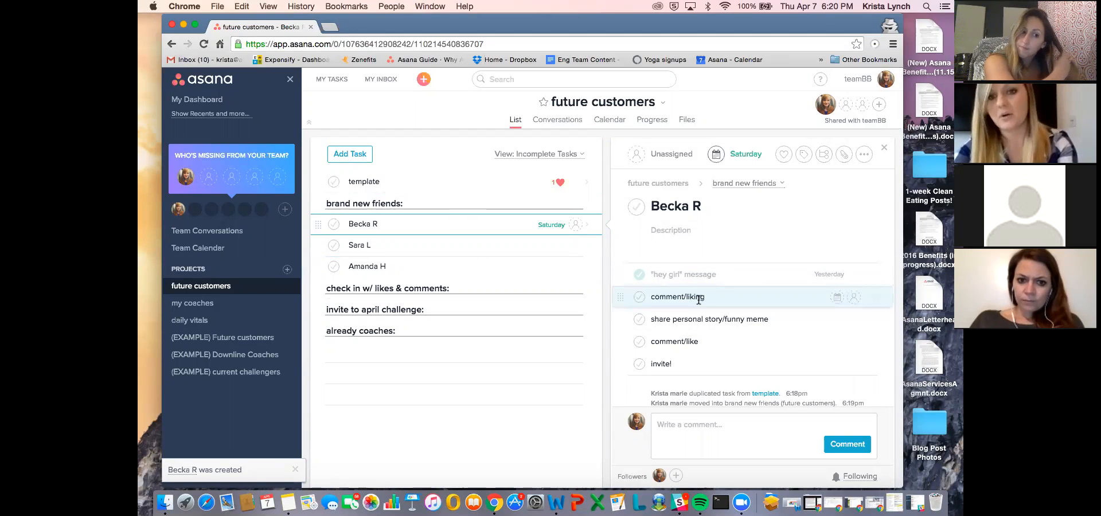
click(638, 298)
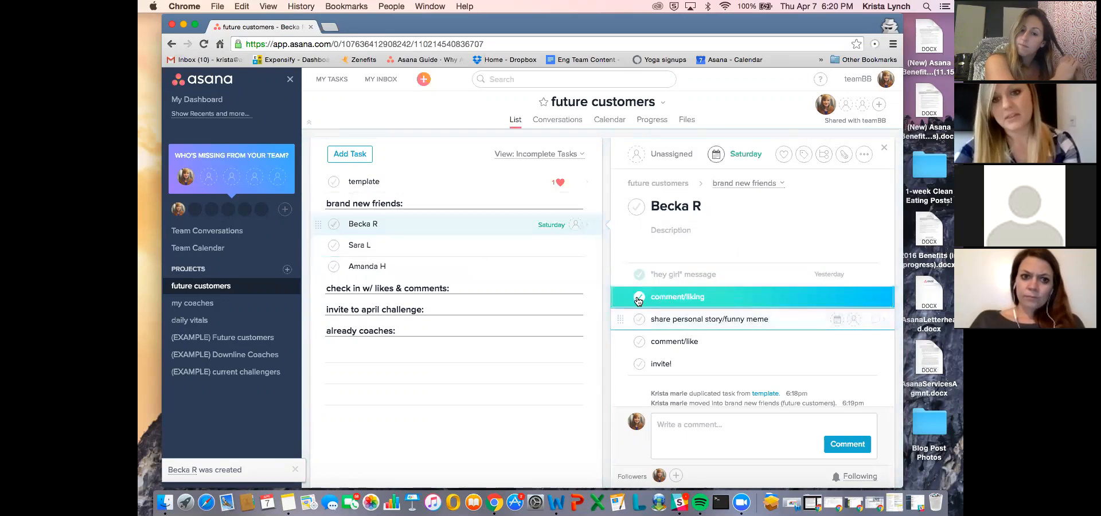
- Postpone the first prospect's task due date to Sunday, April 10, and further to Monday, April 11
click(744, 154)
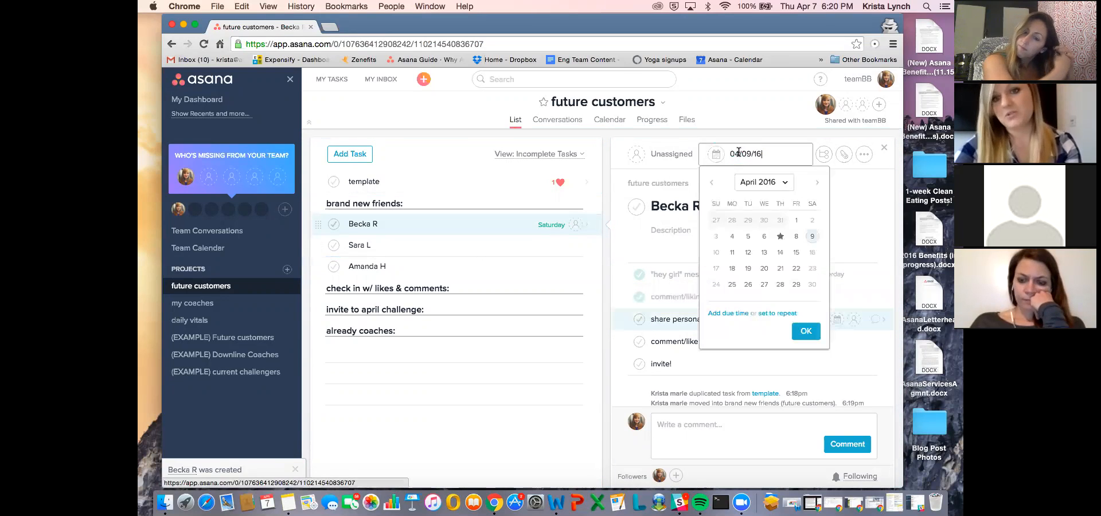
click(716, 252)
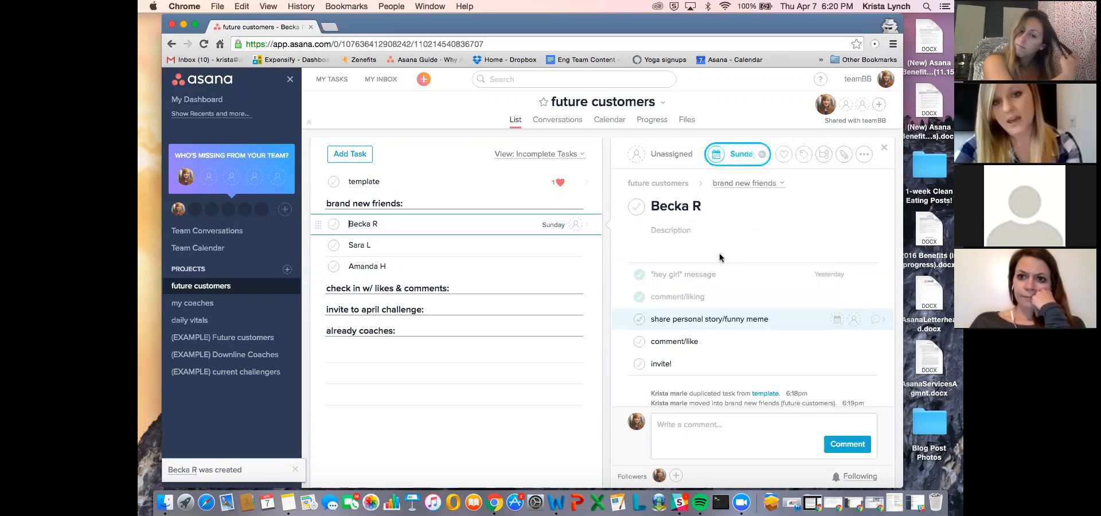
click(551, 225)
click(563, 314)
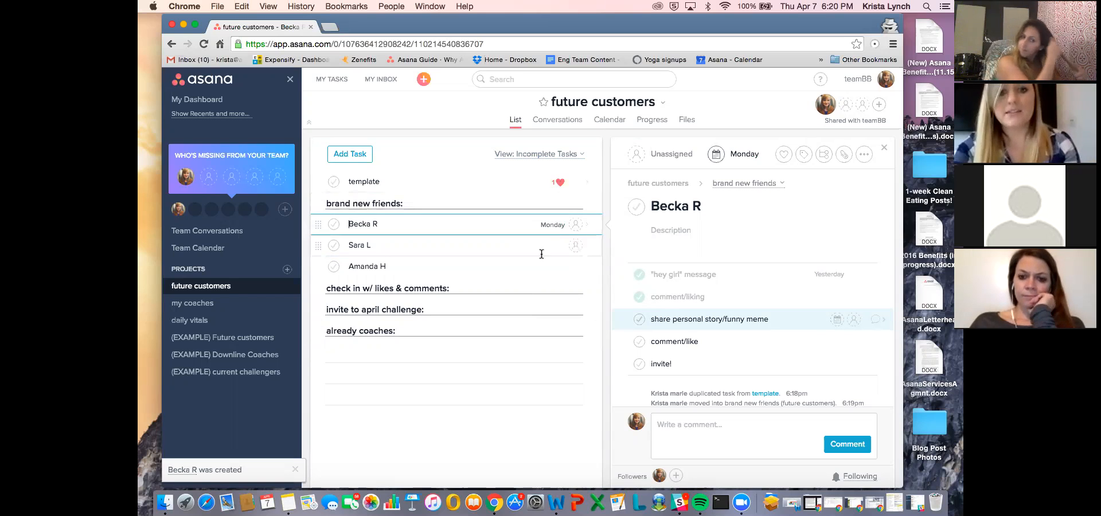
click(552, 225)
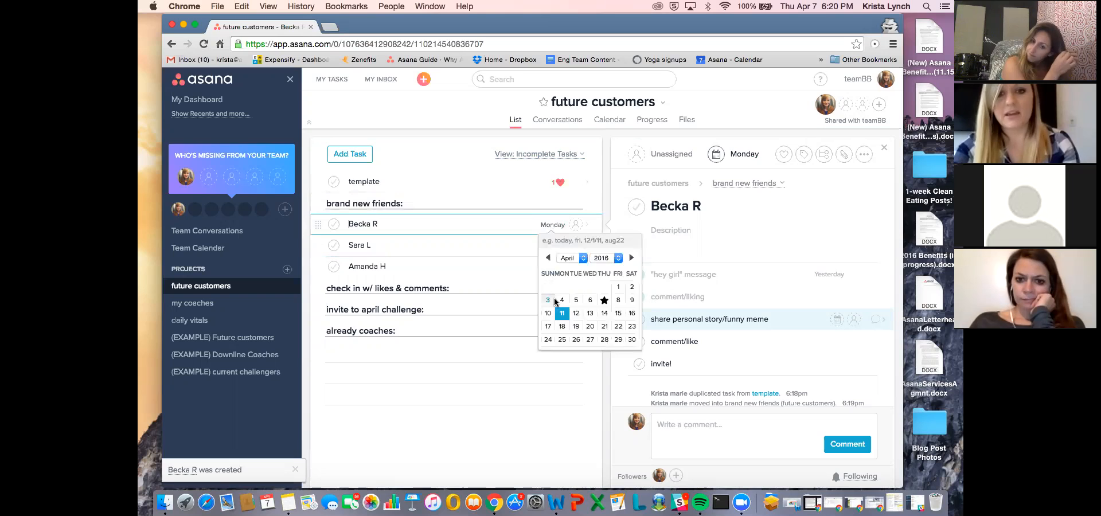
key(Escape)
- Set the second prospect's task due date to April 21 and the third prospect's to April 29
click(559, 247)
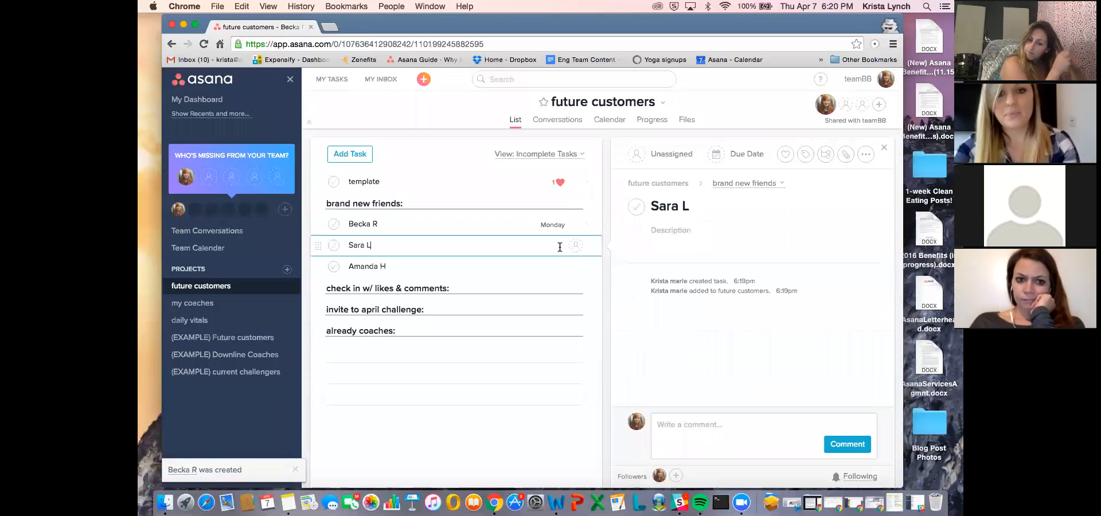
click(740, 153)
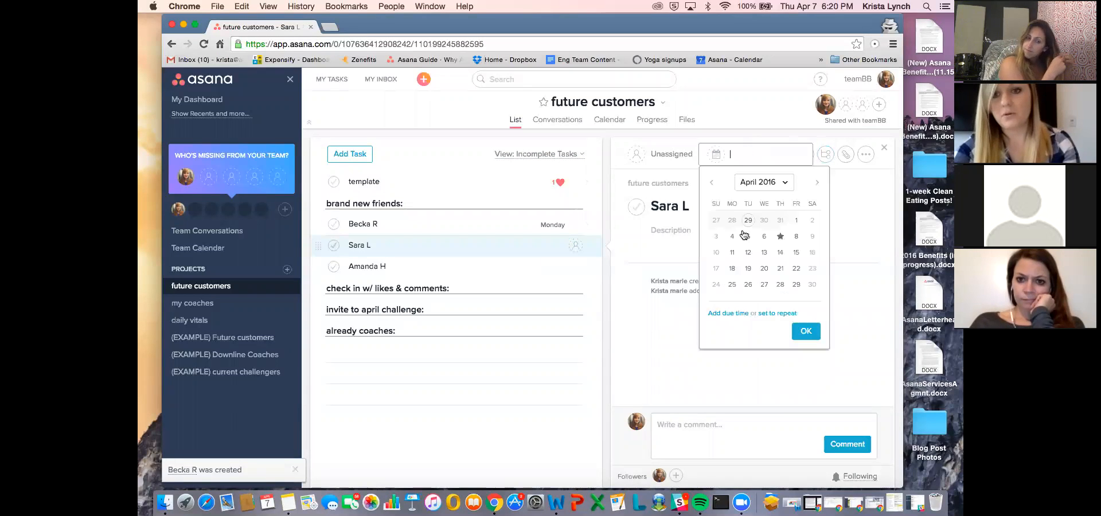
click(778, 267)
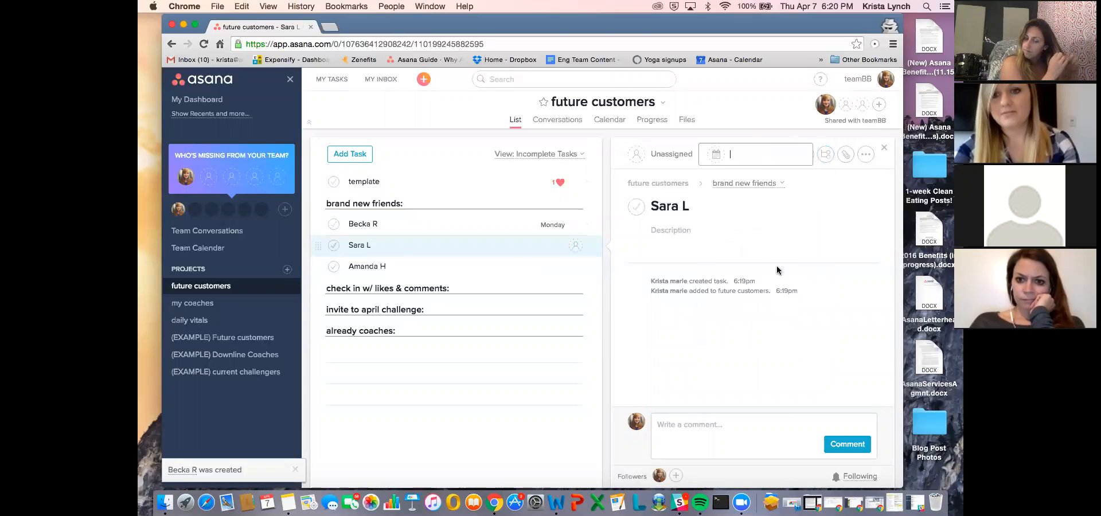
click(447, 267)
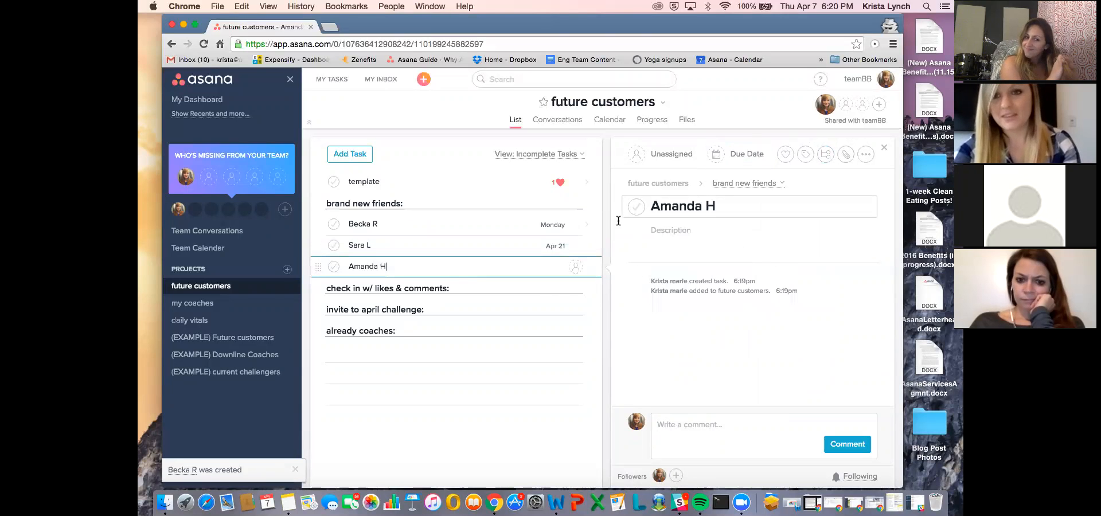
click(735, 155)
click(792, 286)
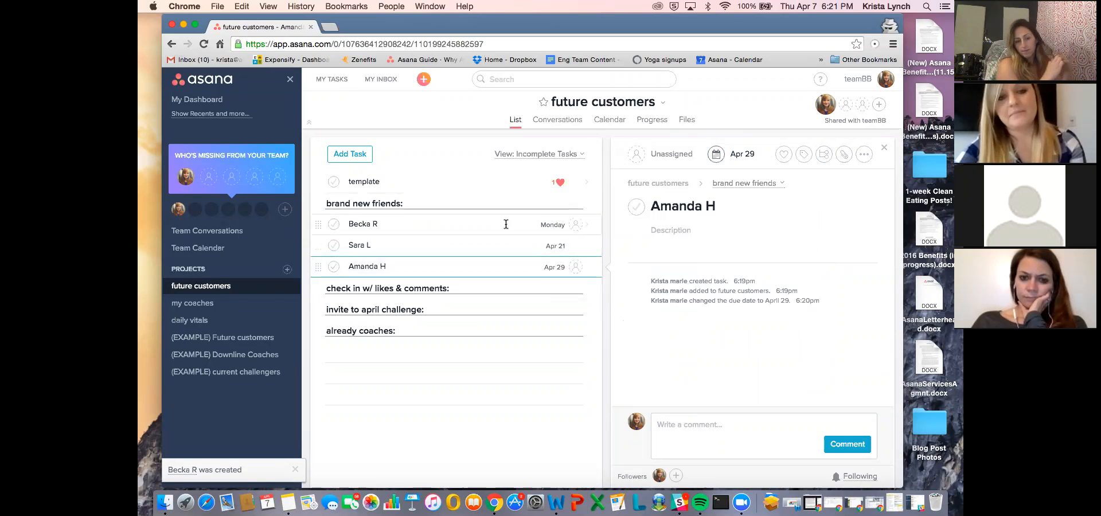
- Move the first prospect's task below the second one and back to the top of the "brand new friends" section
drag(318, 224, 317, 242)
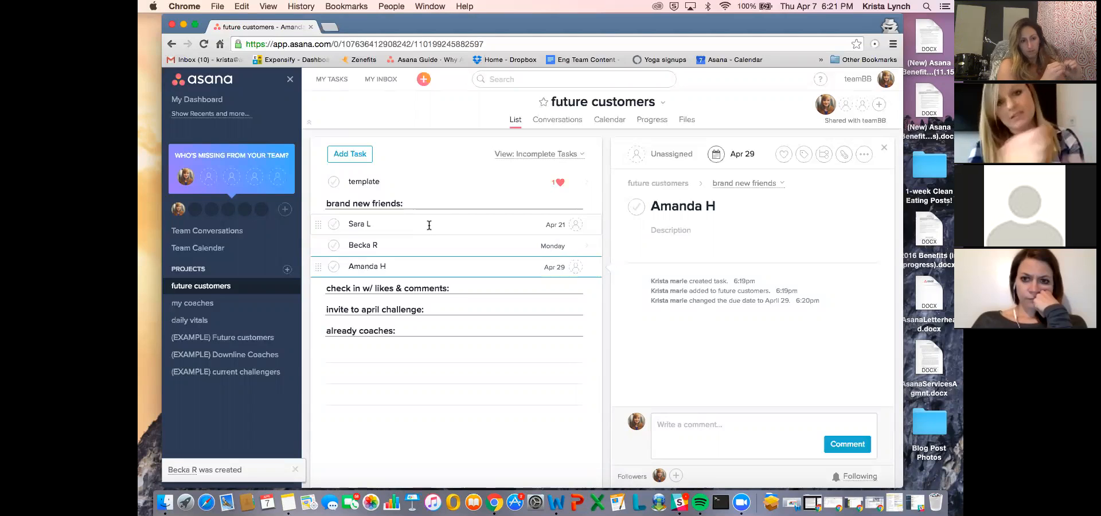
click(407, 222)
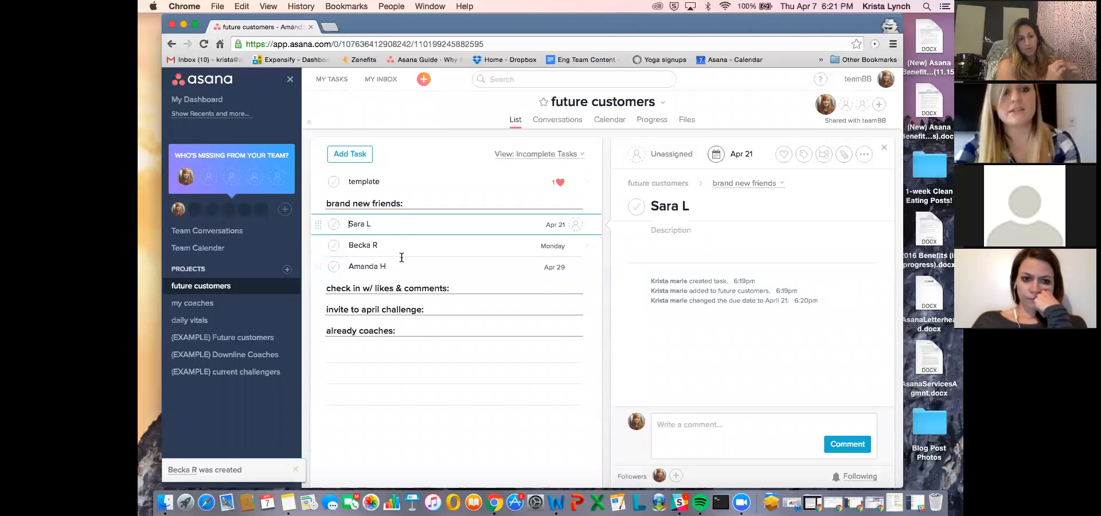
click(407, 267)
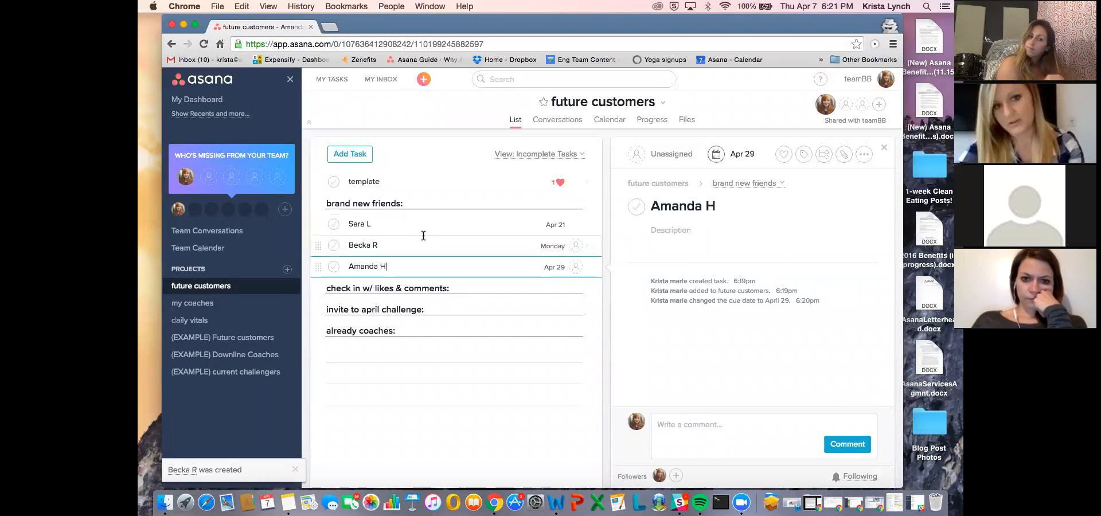
click(422, 239)
drag(317, 245, 338, 217)
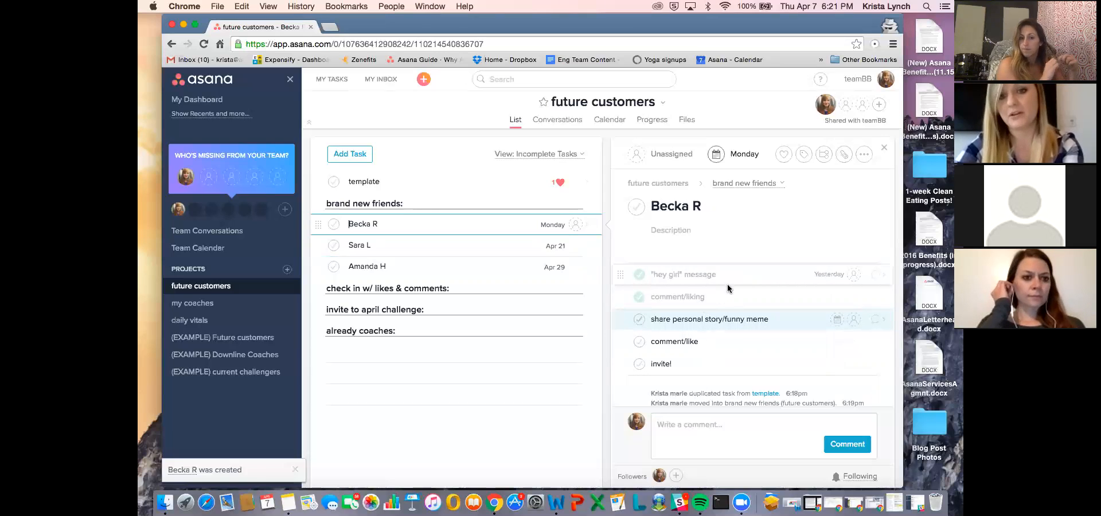
- Open the "template" task to review its subtasks
click(406, 185)
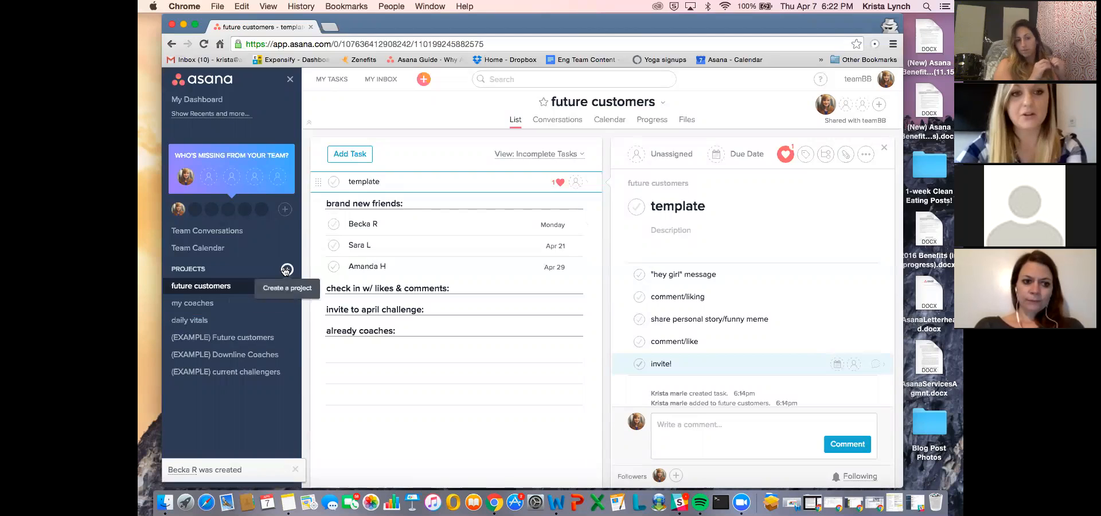
- Open the "my coaches" project and add a section named "Brand new coaches (1-3 months):"
click(251, 302)
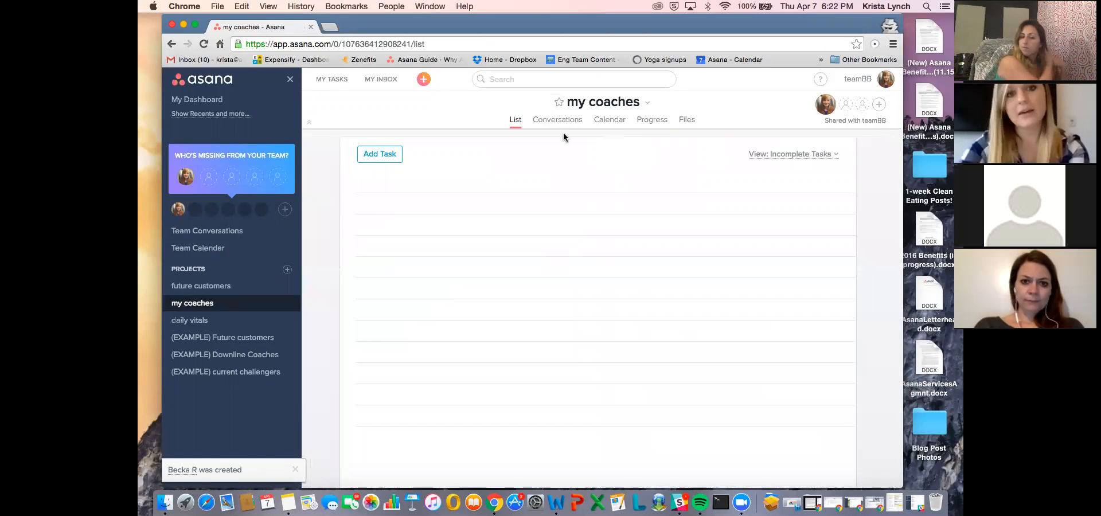
click(423, 186)
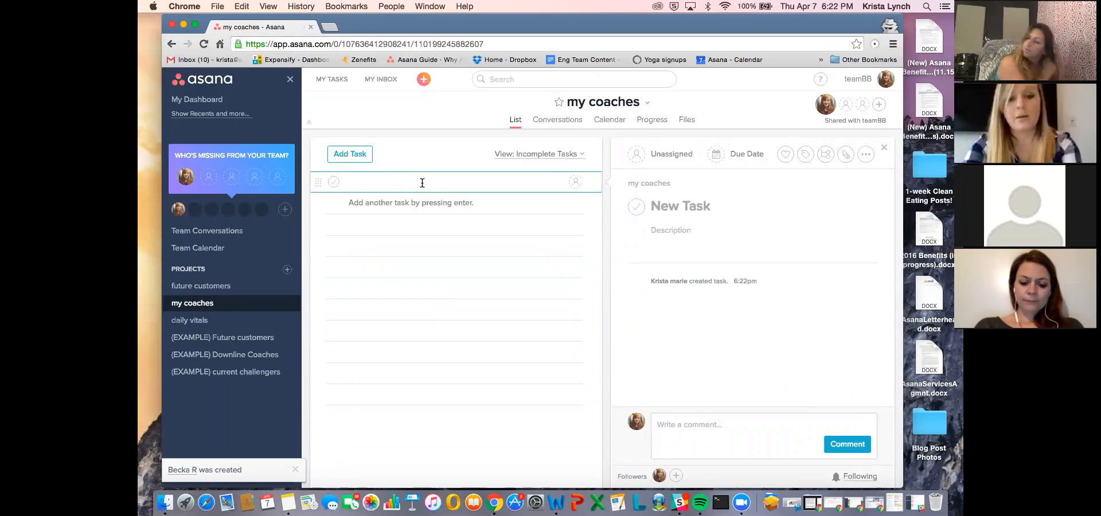
text(Brand)
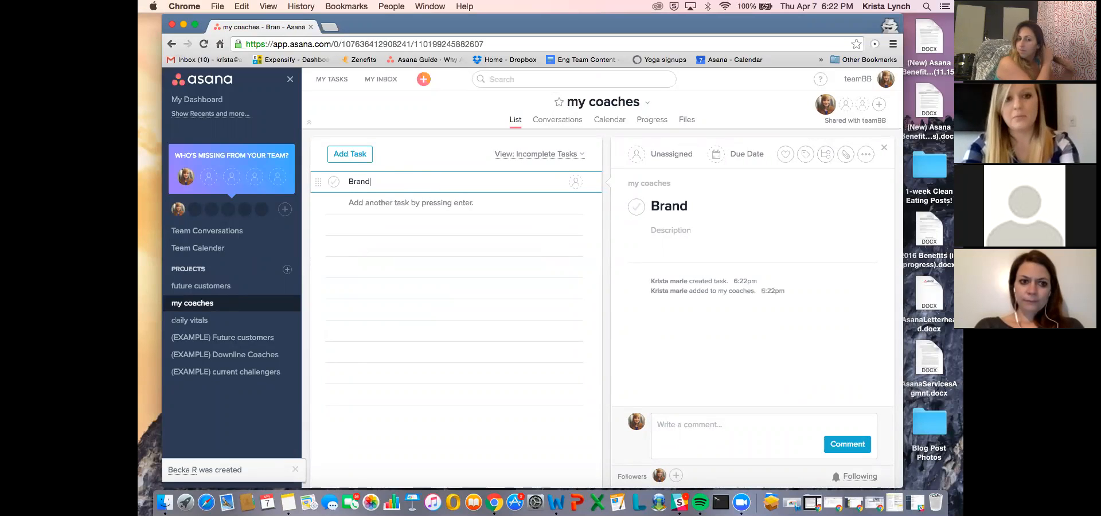
text( new coaches)
text( (103)
key(BackSpace)
key(BackSpace)
text(-3)
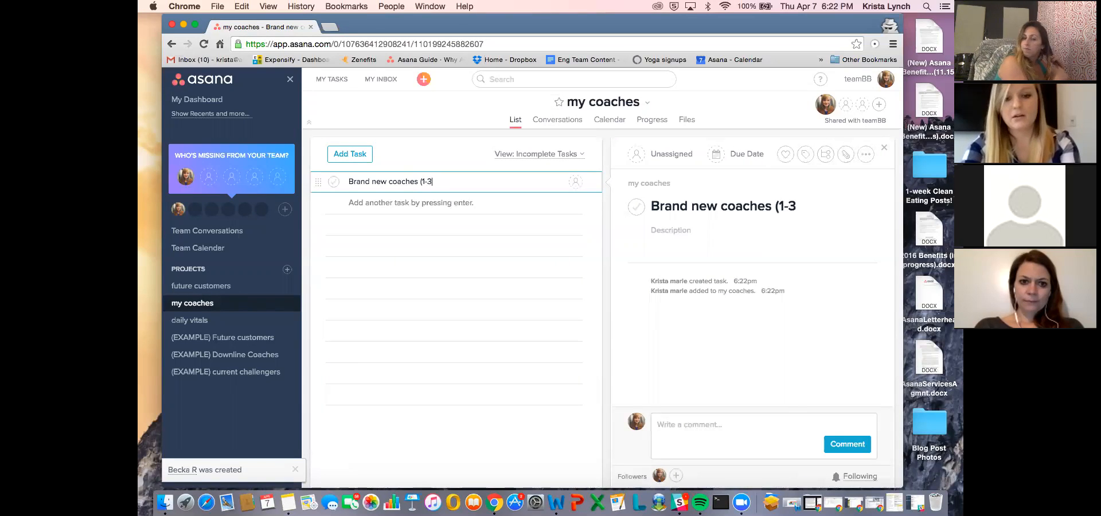
text( months))
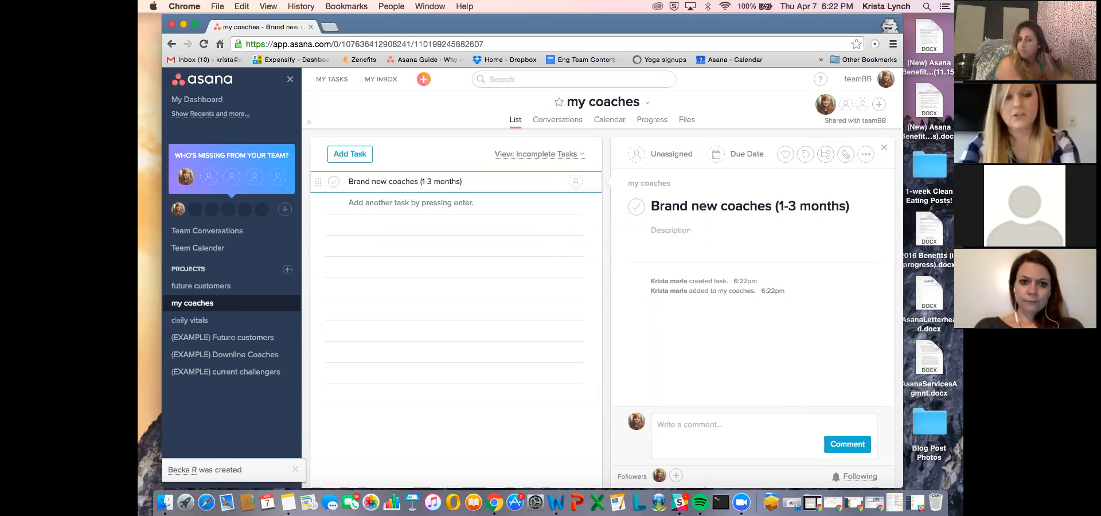
text(:)
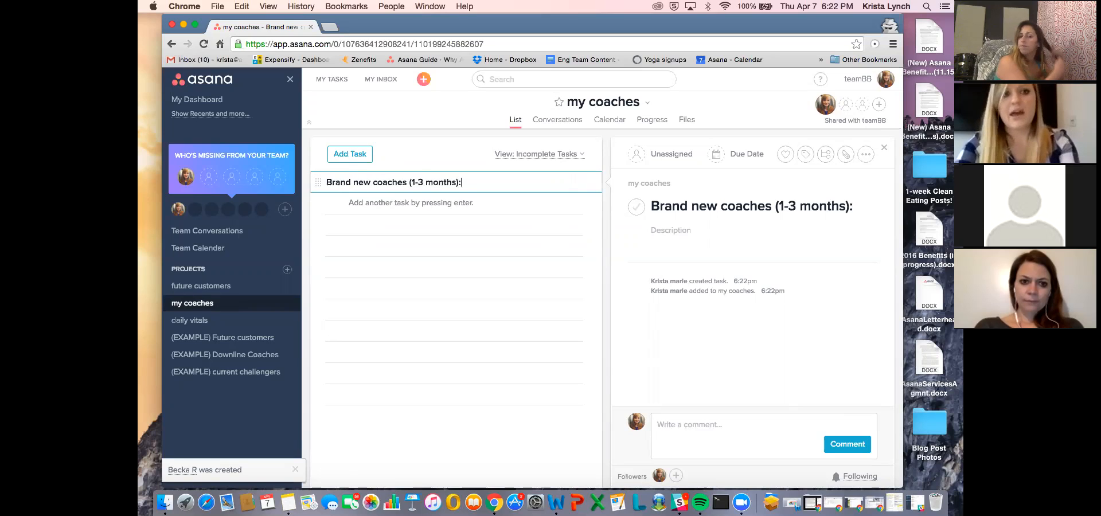
- Add the sections "Emerald:", "Diamond:" and "Star Diamond:" below the brand new coaches section
key(Return)
text(Emerald:)
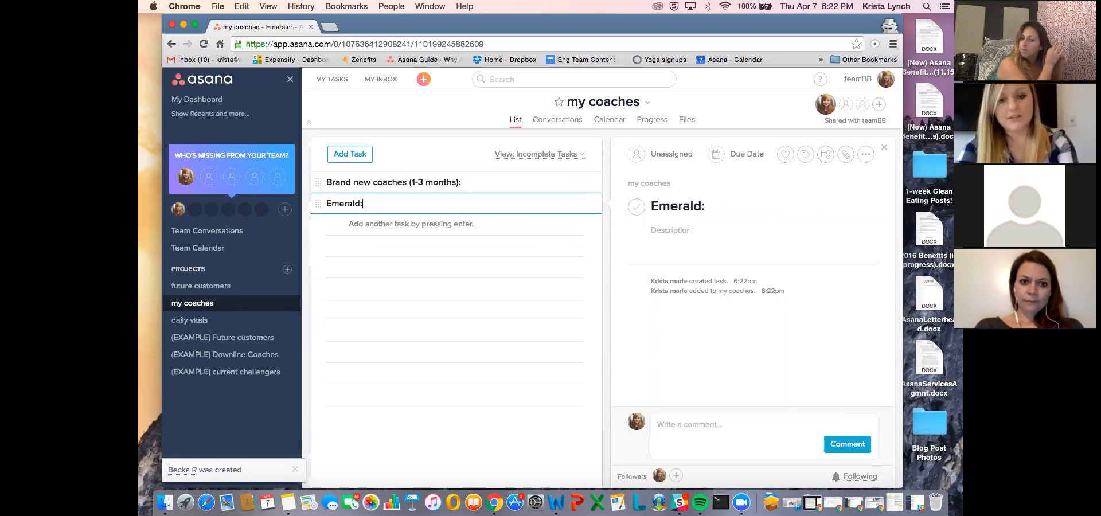
key(Return)
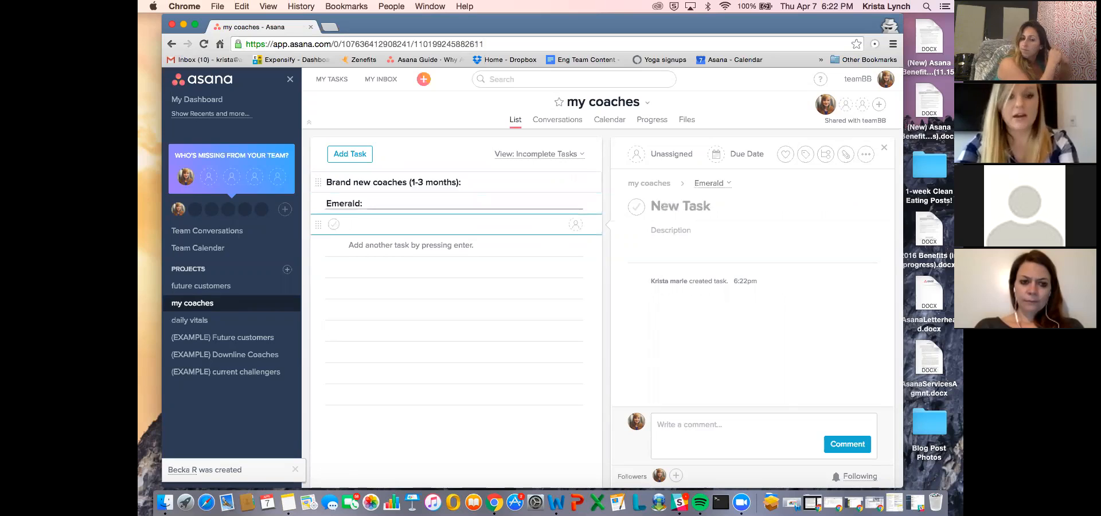
text(Diamond:)
key(Return)
text(Star Diamond:)
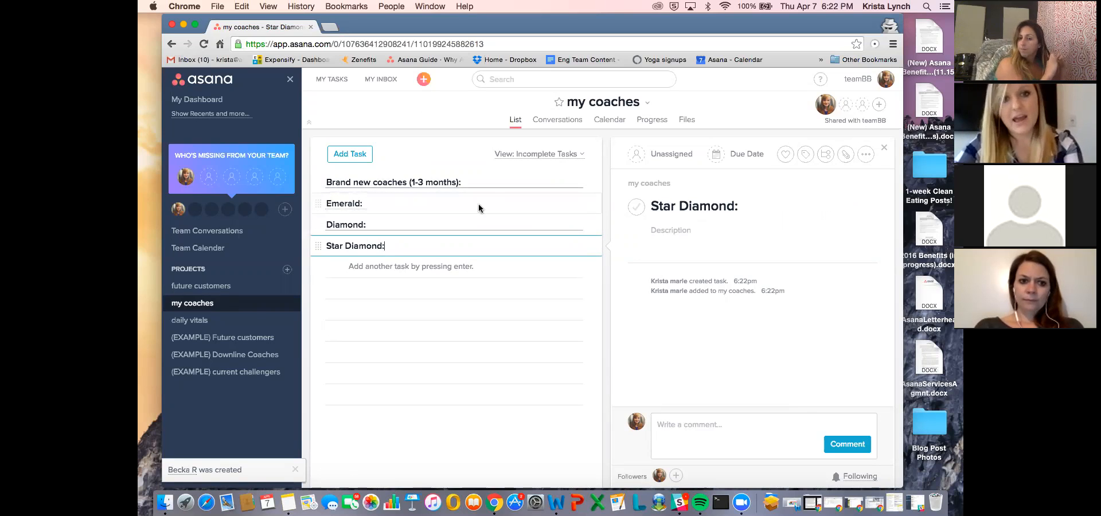
- Create a task named "template", move it above all sections and mark it with a heart
click(328, 182)
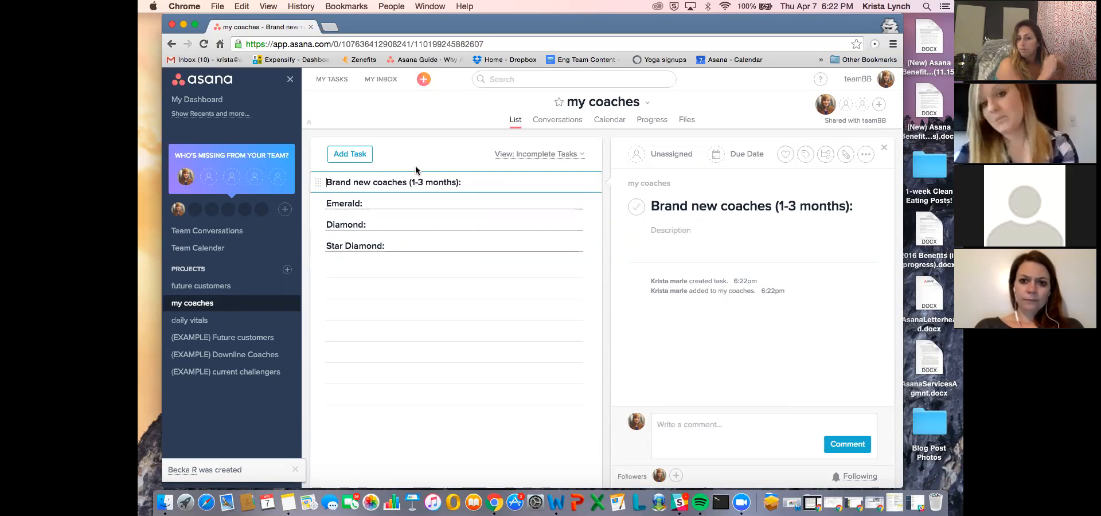
click(416, 240)
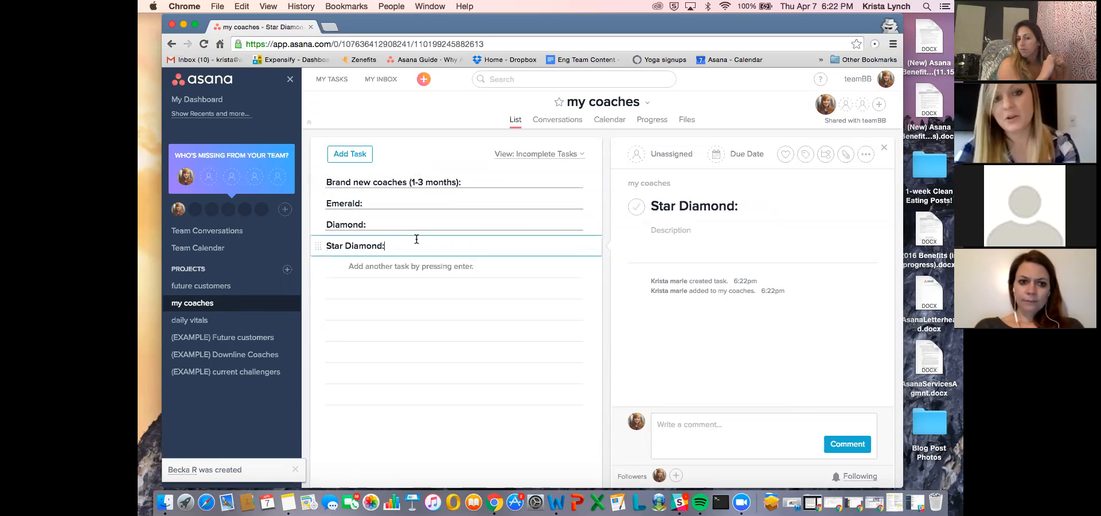
key(Return)
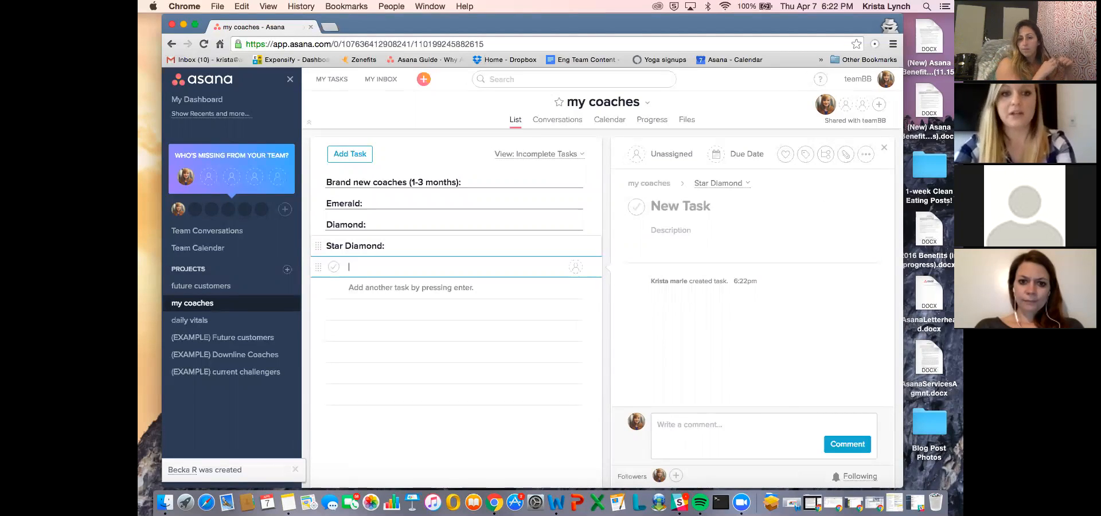
text(template)
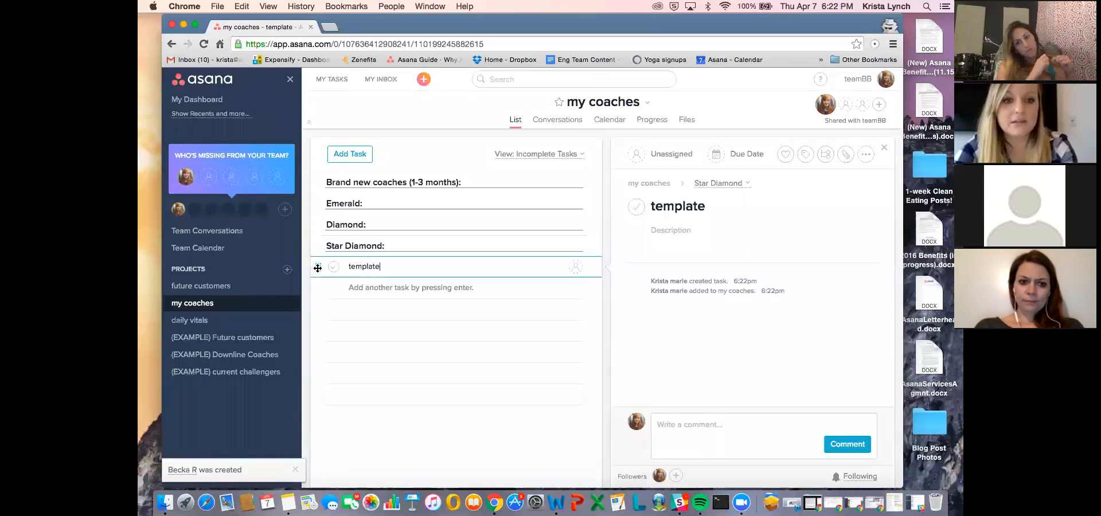
drag(318, 267, 321, 178)
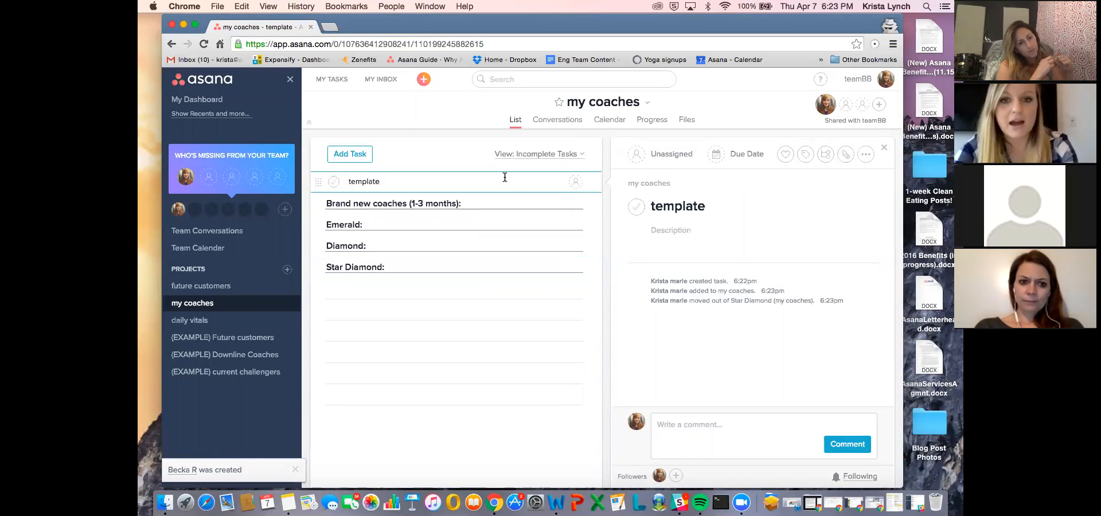
click(784, 154)
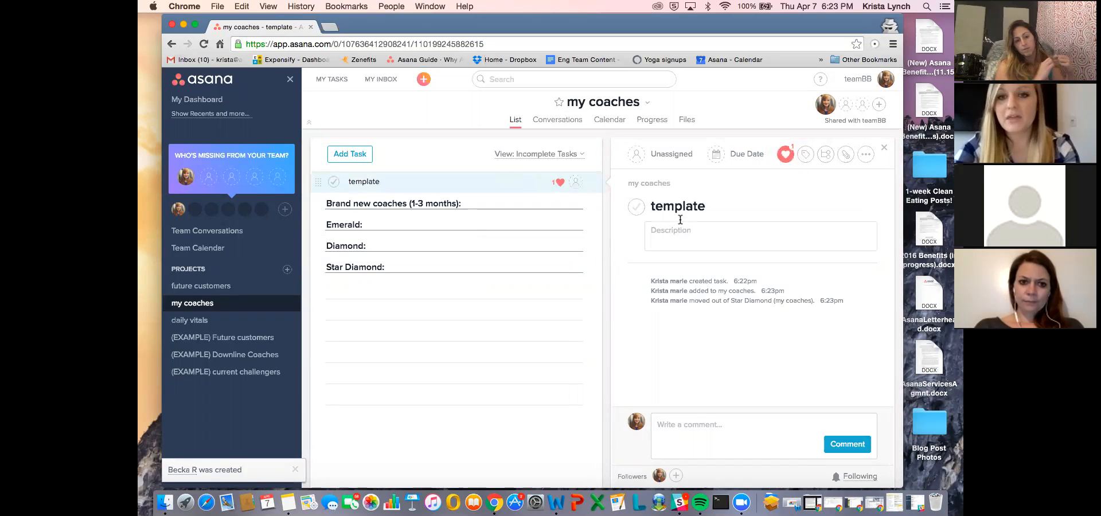
- Add the subtasks "send gift" and "invite to coach training" to the template task
click(826, 155)
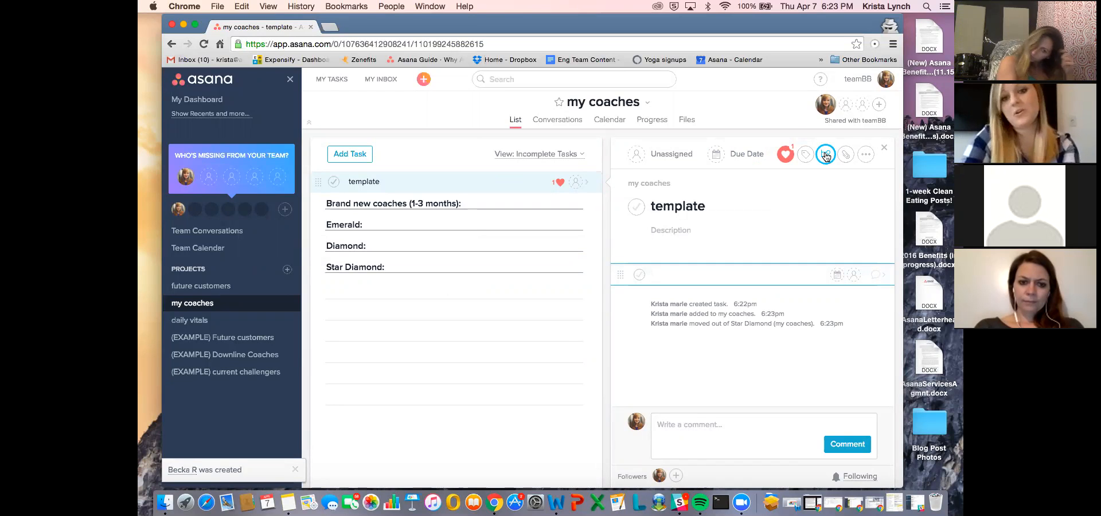
text(send gift)
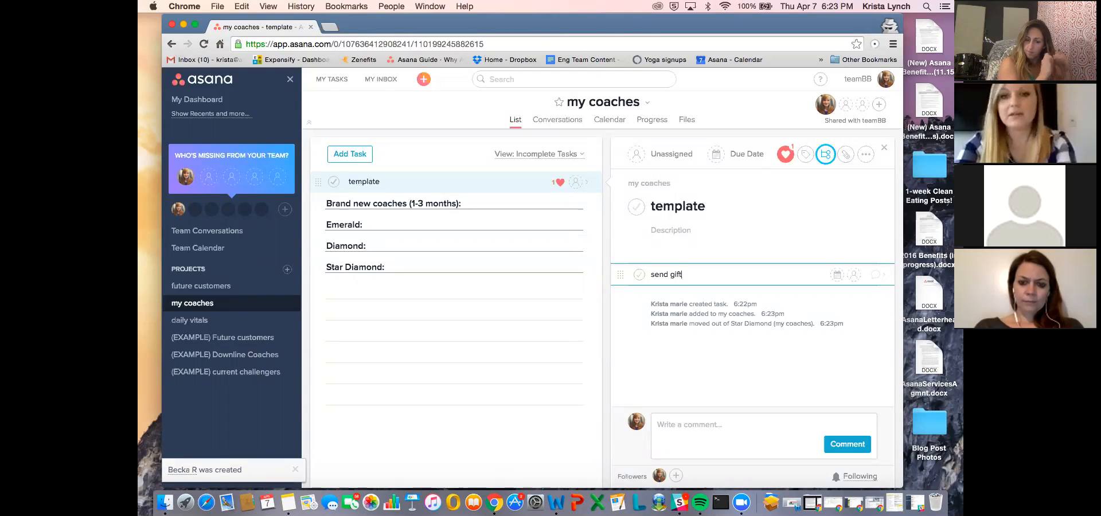
key(Return)
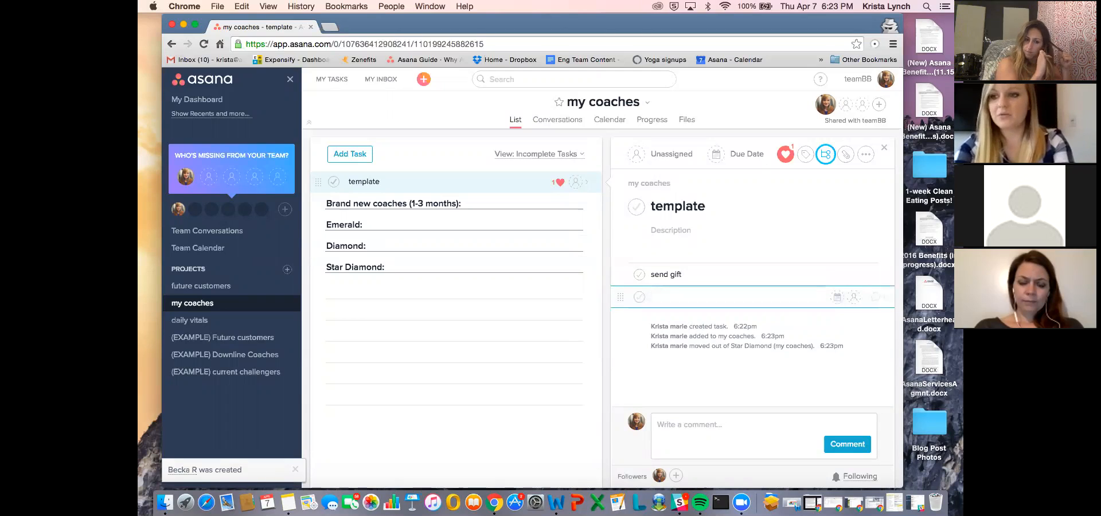
text(in)
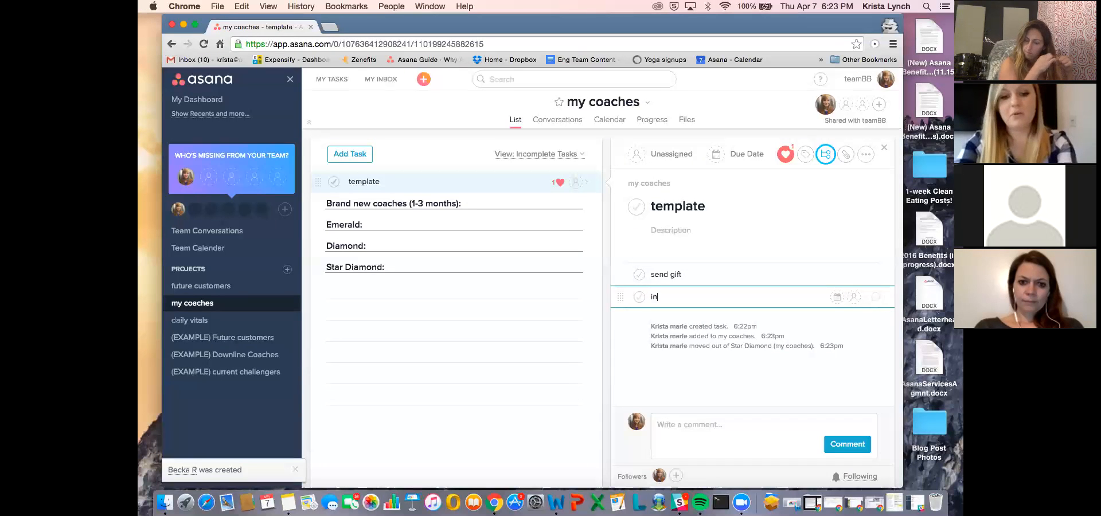
text(vite to caoch training)
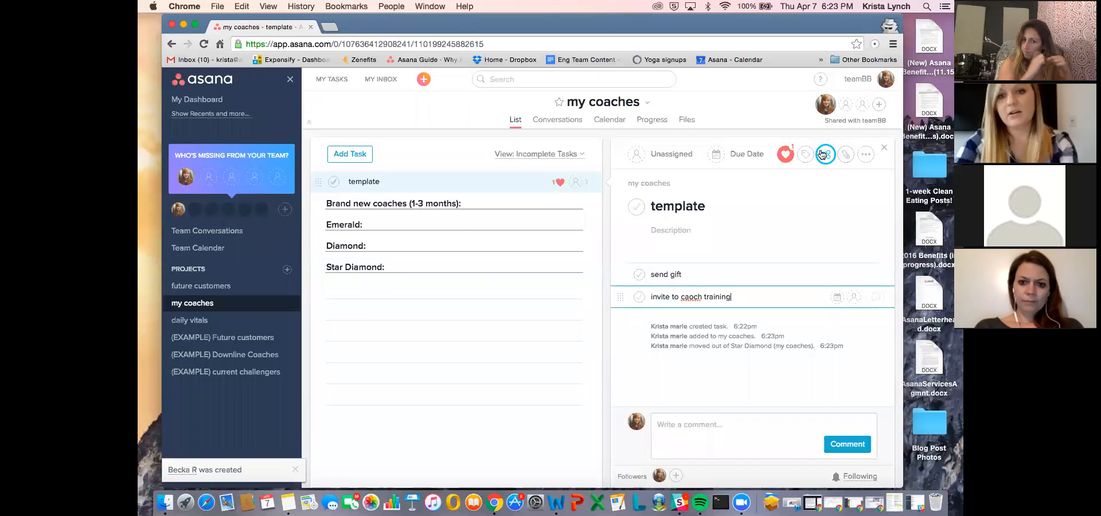
click(688, 296)
key(BackSpace)
text(a)
key(Return)
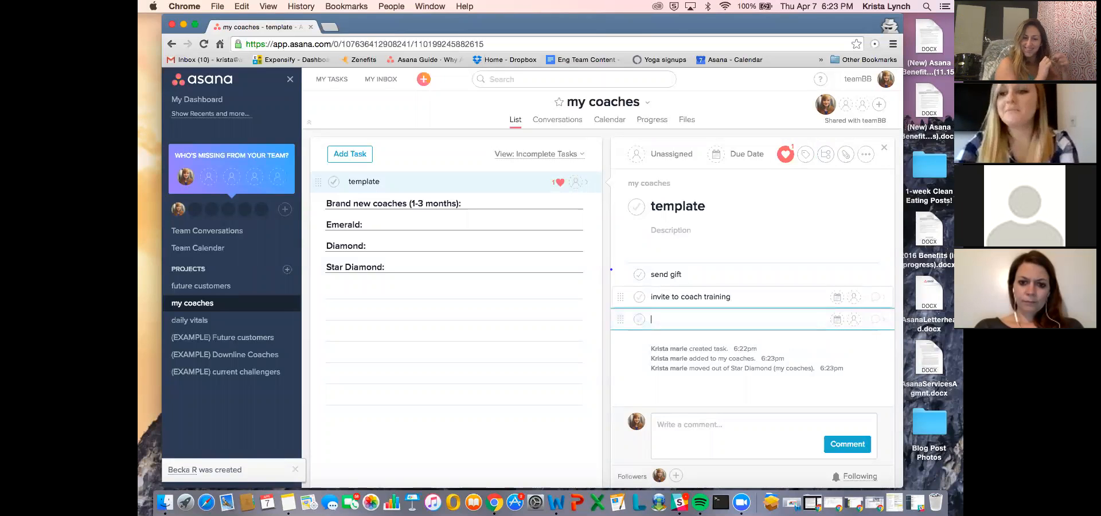
- Add the subtasks "invite facebook groups" and "get started right call" to the template task
text(invite t)
text(acebook groups)
key(Return)
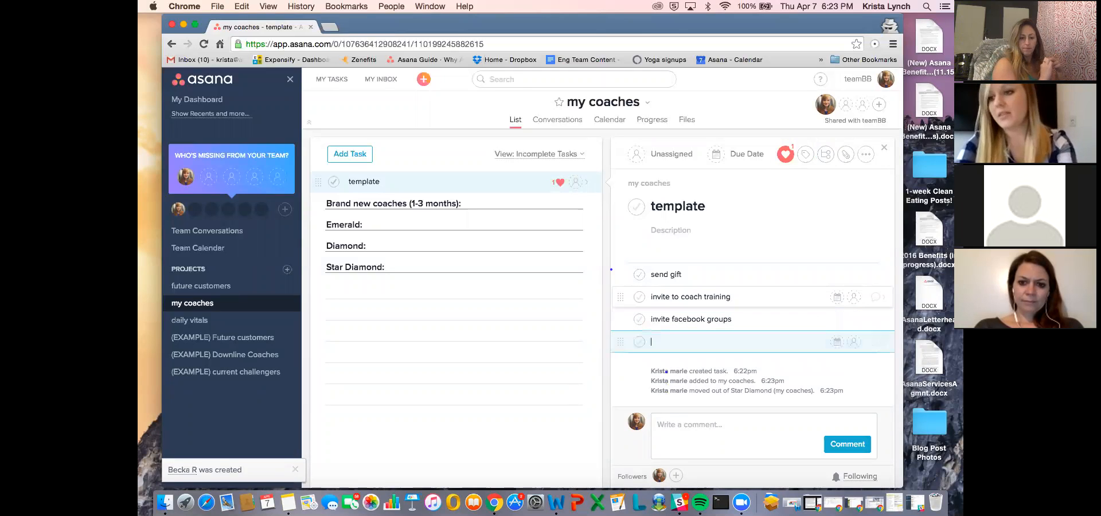
text(get started right call)
key(Return)
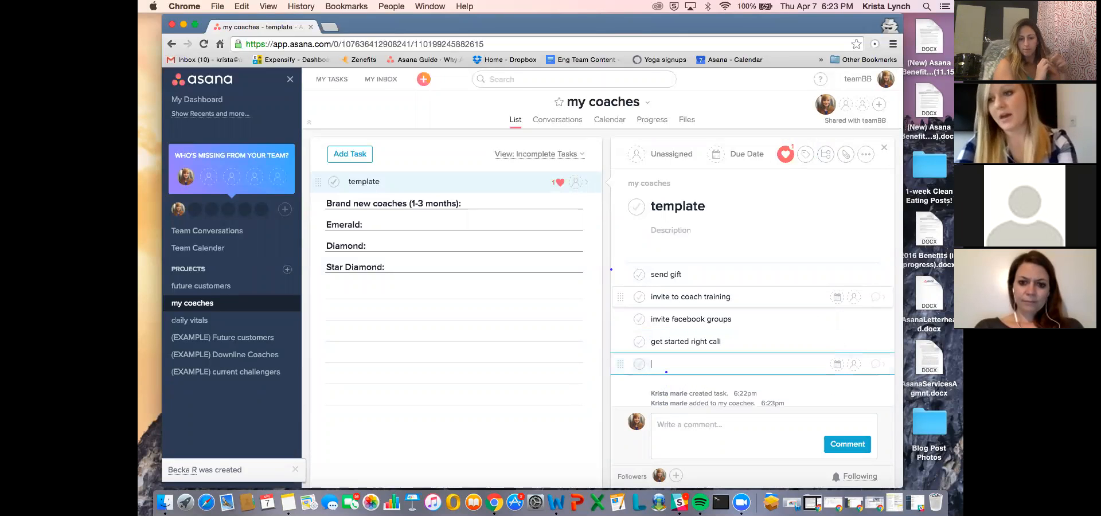
- Add the subtasks "setup coaching links", "co-run challenge" and "fly solo" to the template task
text(setup coaching links)
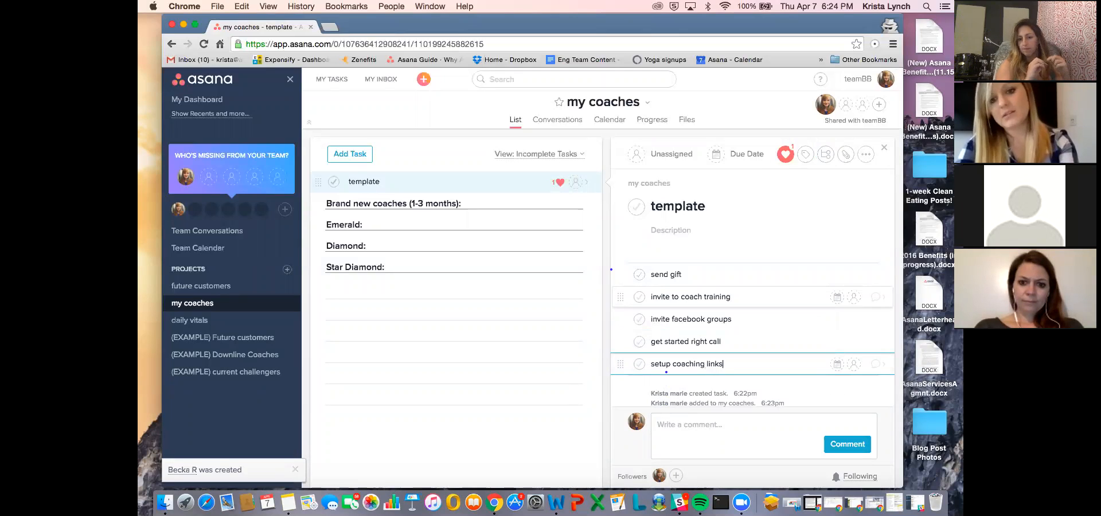
key(Return)
text(co-)
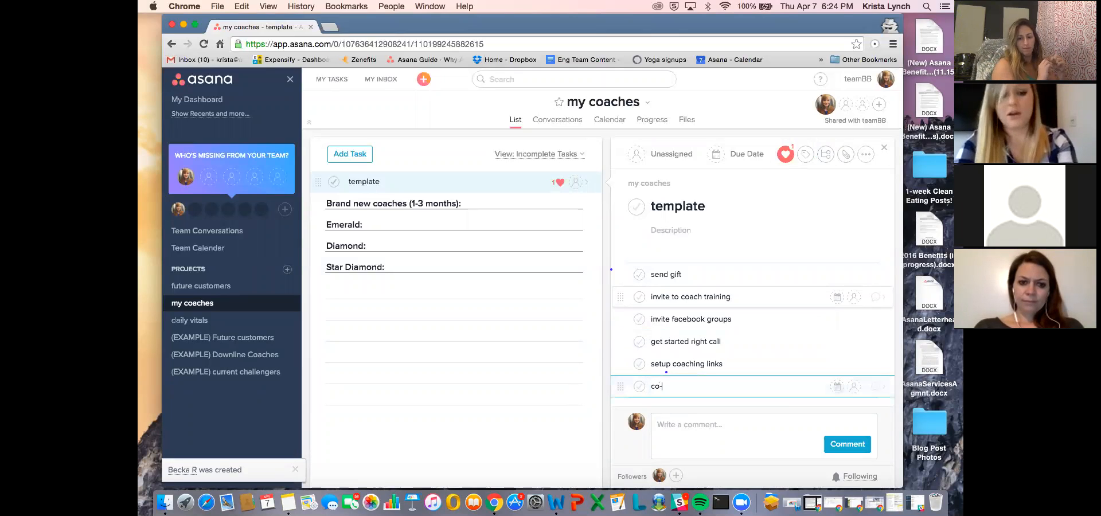
text(run challenge)
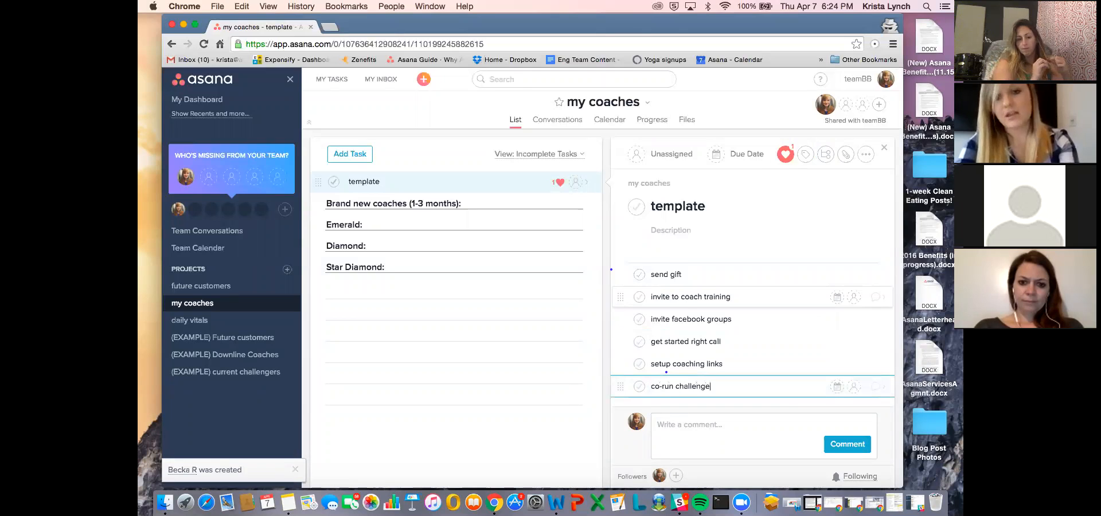
key(Return)
text(fly)
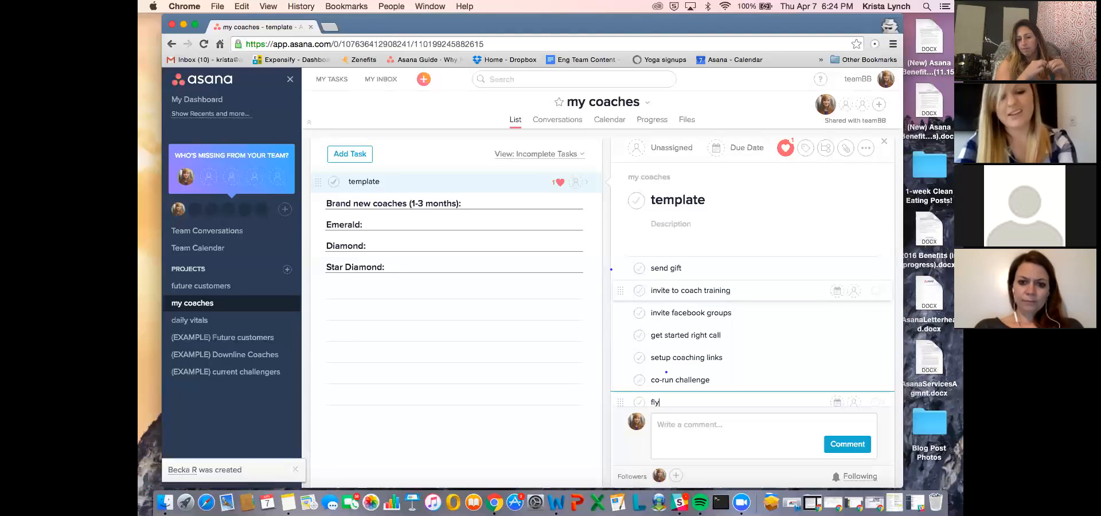
text( solo)
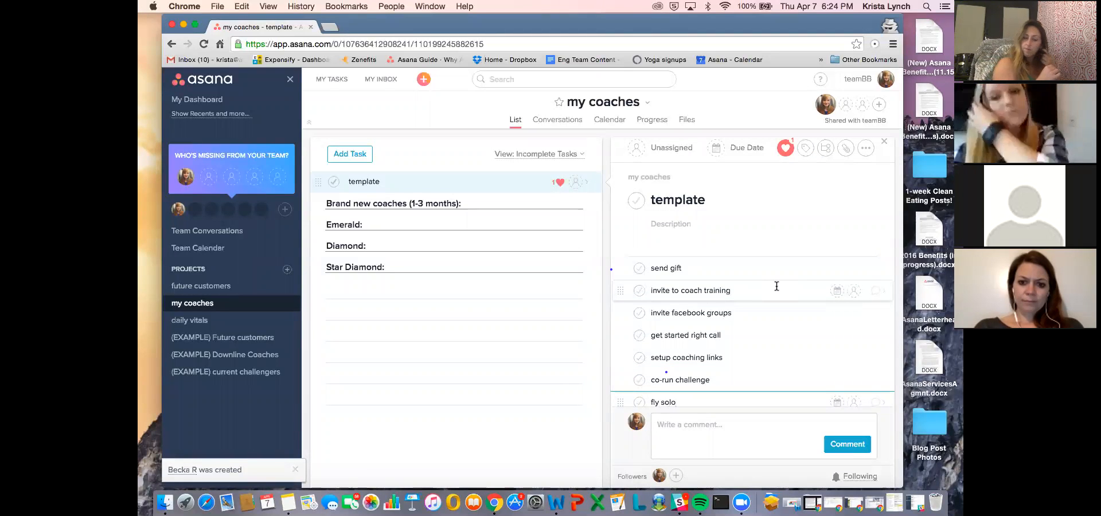
scroll(762, 263, down, 3)
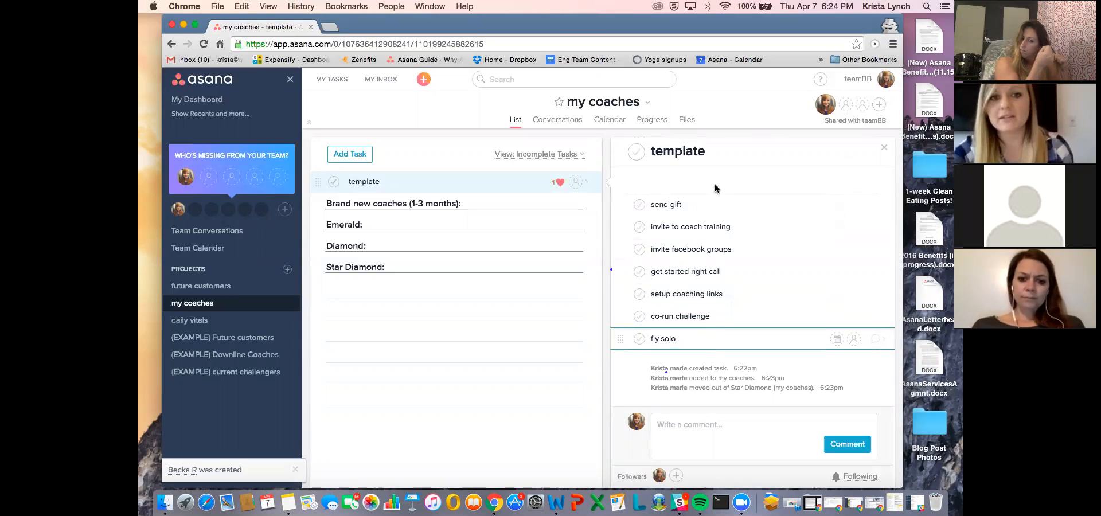
scroll(755, 222, up, 3)
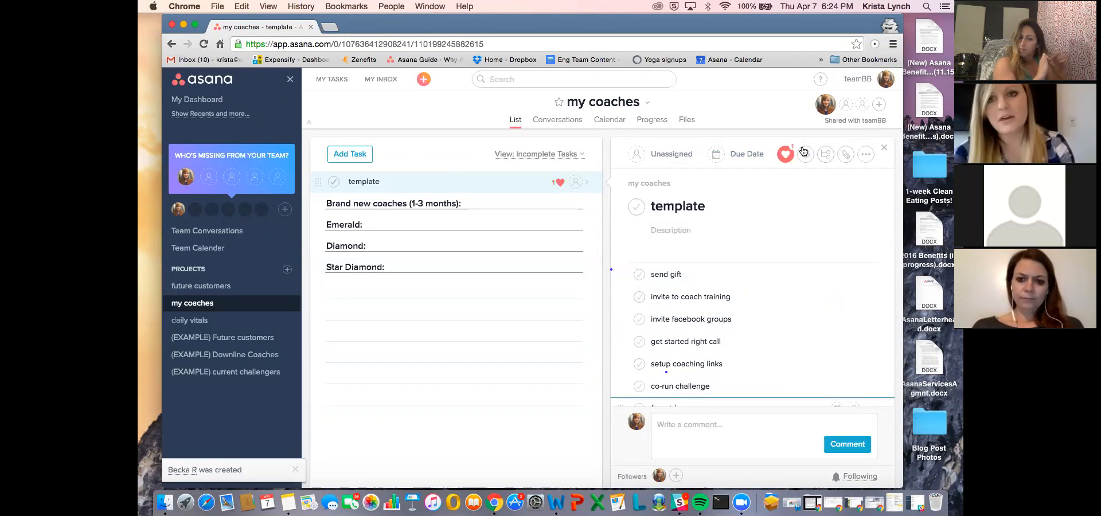
- Copy the template task with its subtasks under a coach's first name and last initial, and open the copy
click(865, 154)
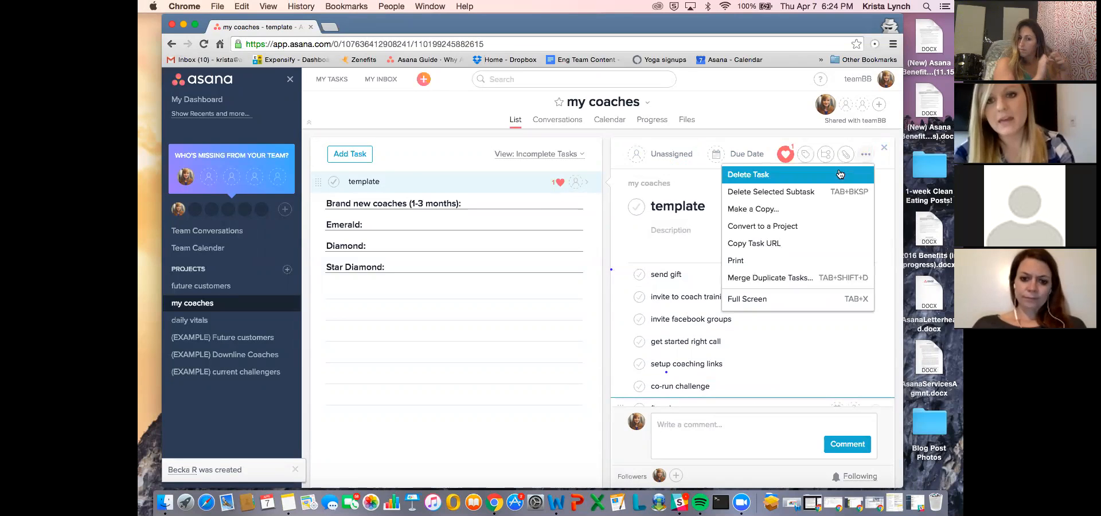
click(792, 209)
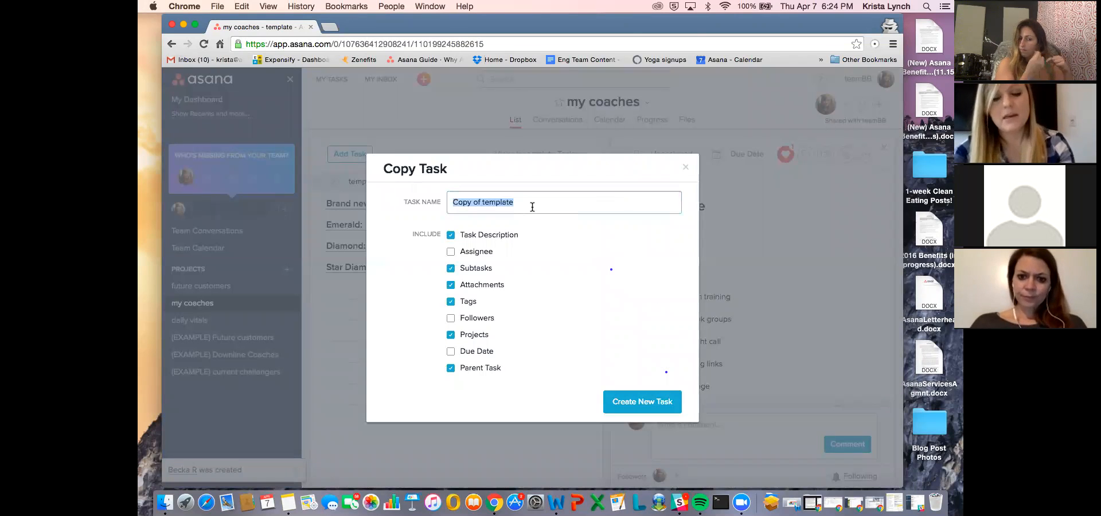
text(Amanda)
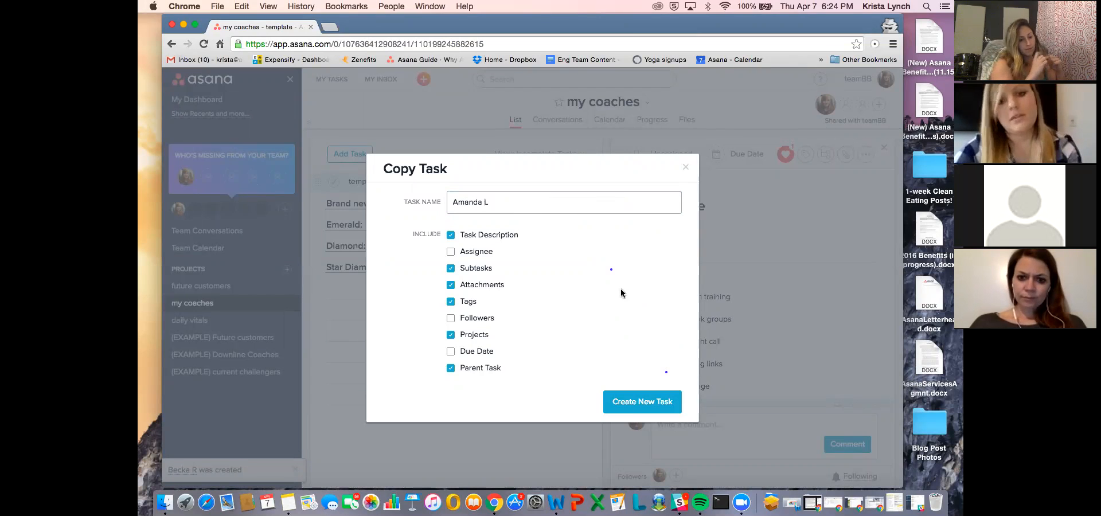
text( L)
click(637, 394)
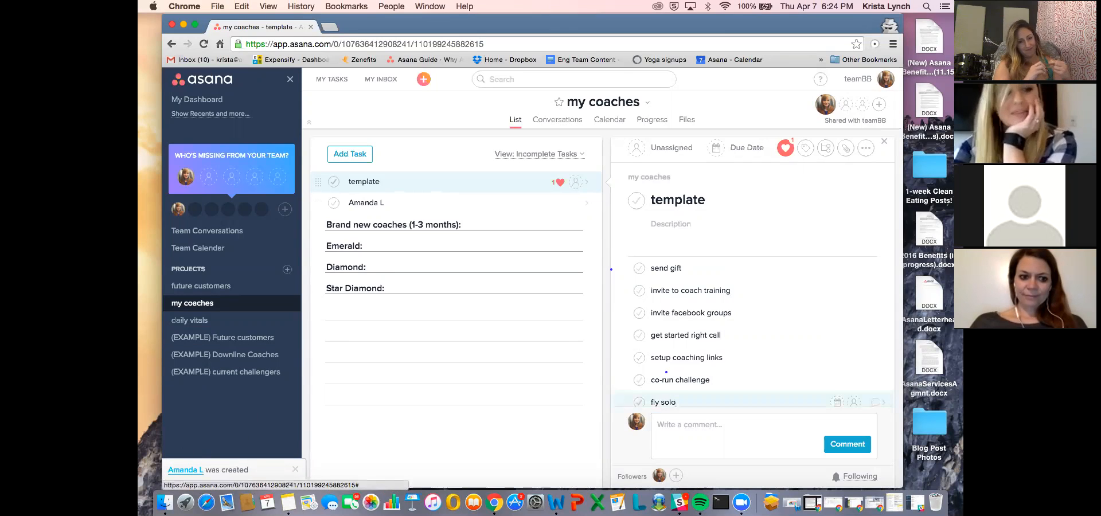
click(185, 469)
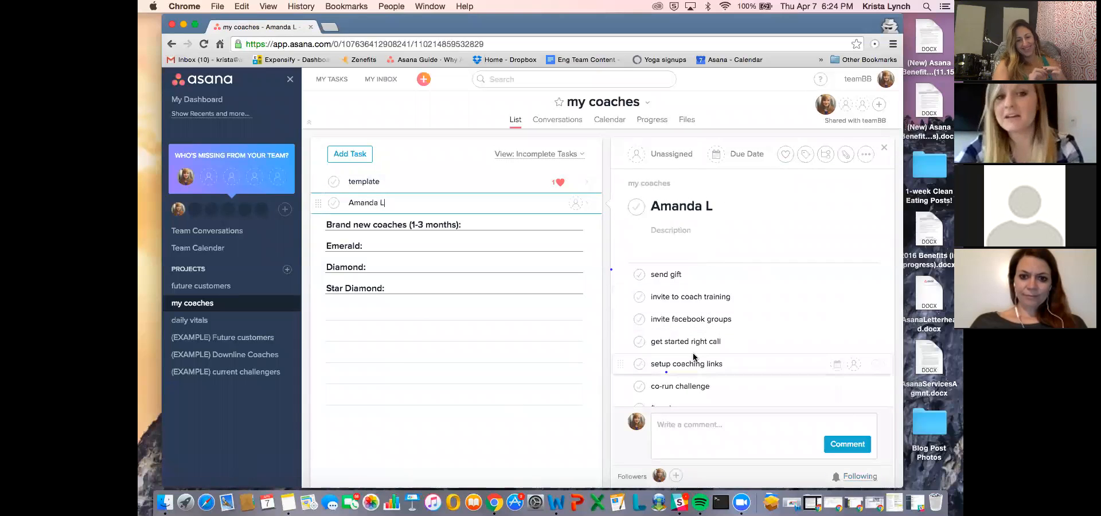
- Move the new coach's task into the "Brand new coaches (1-3 months)" section and review its subtasks
drag(322, 202, 321, 232)
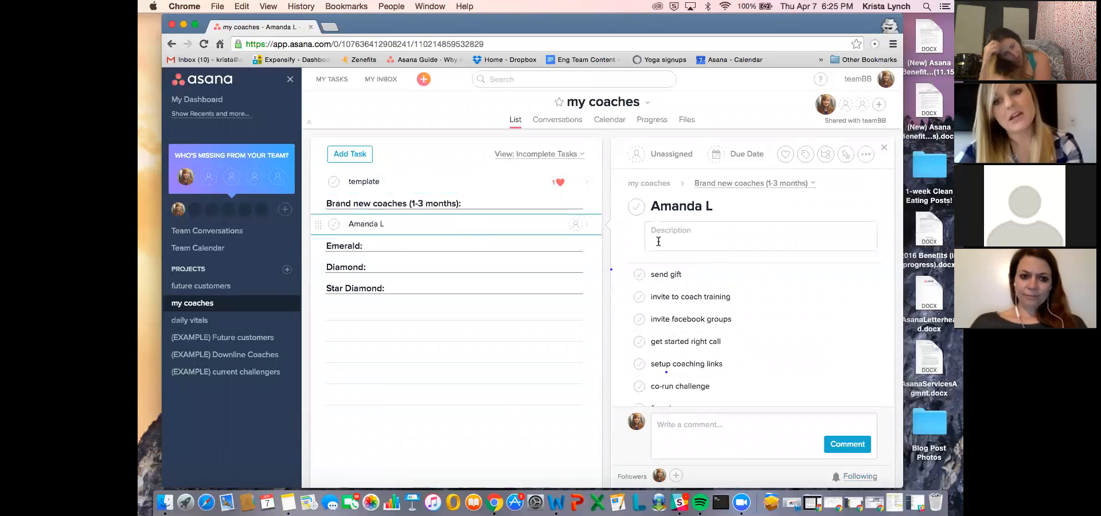
click(692, 273)
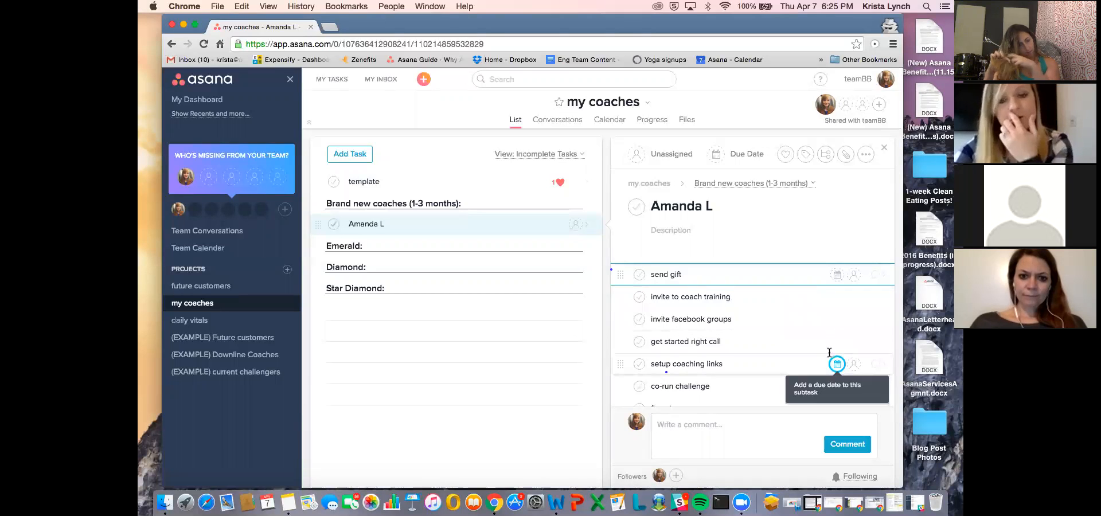
scroll(777, 312, down, 1)
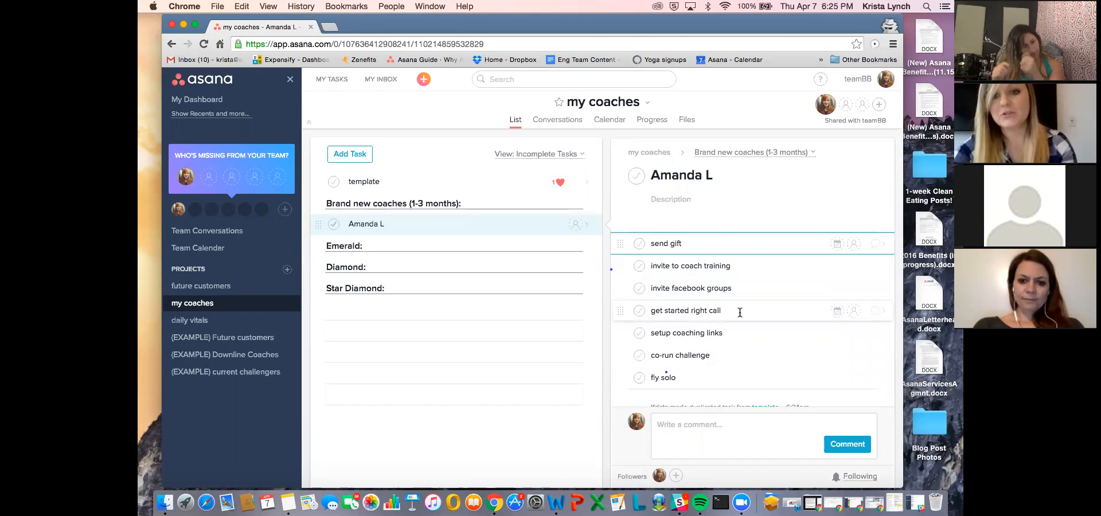
- Open the coach's "get started right call" subtask and add the description lines "Why:", "Occupation:" and "Location:"
click(764, 310)
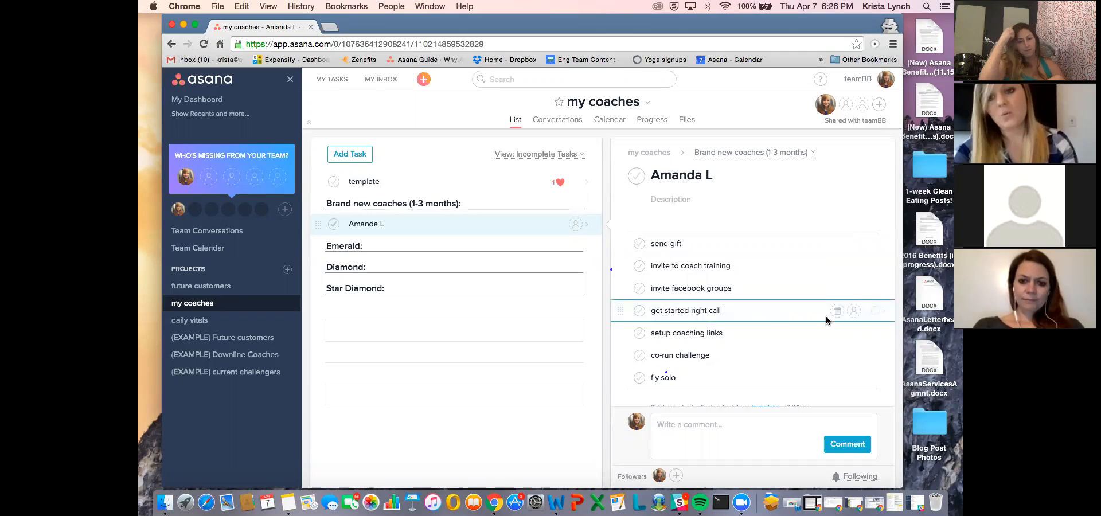
click(861, 312)
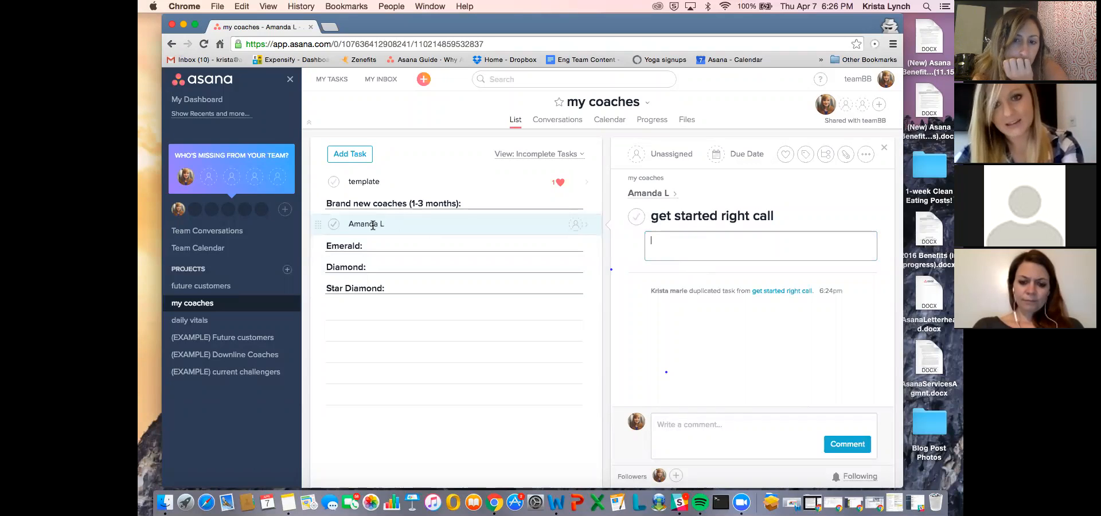
click(479, 225)
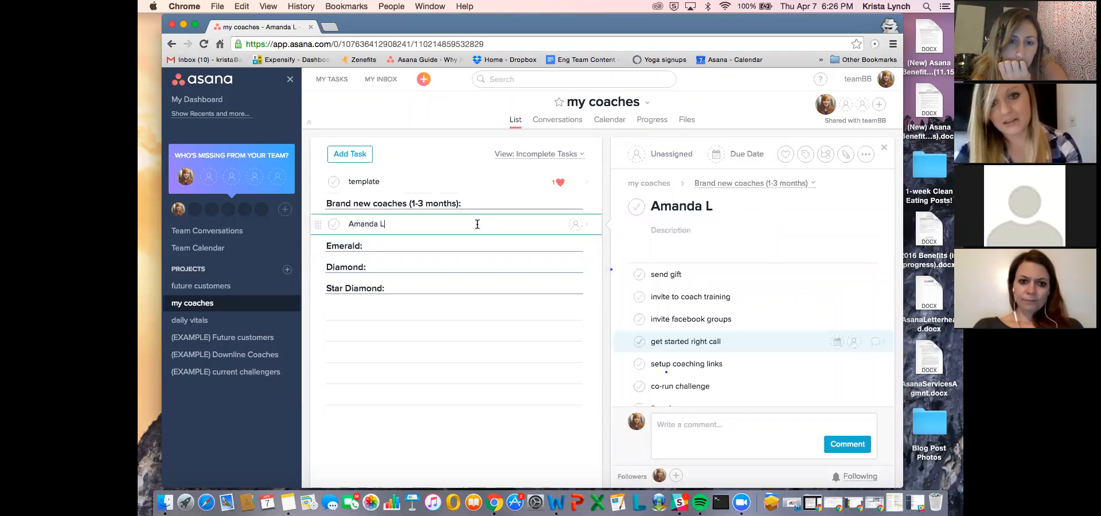
click(867, 343)
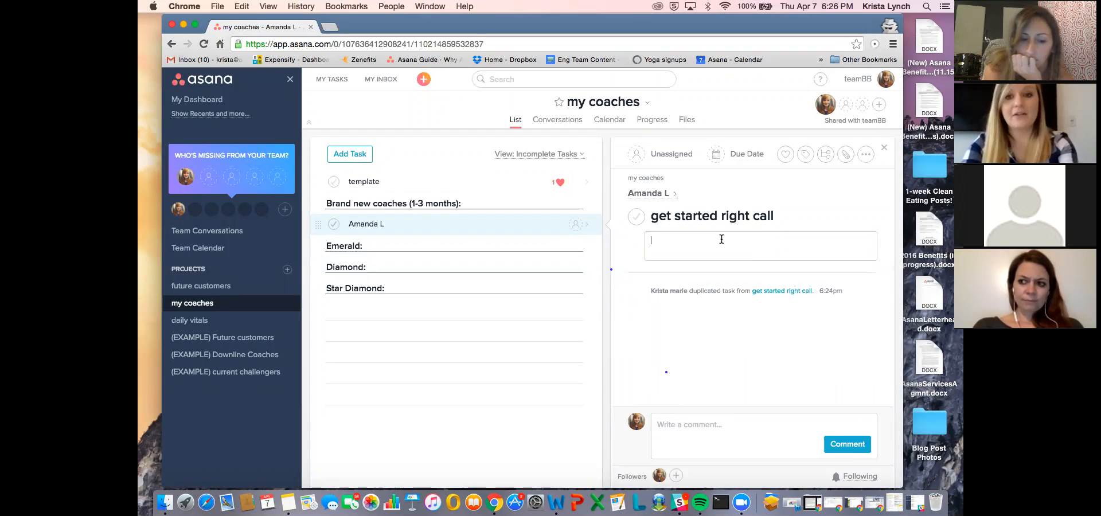
text(Why)
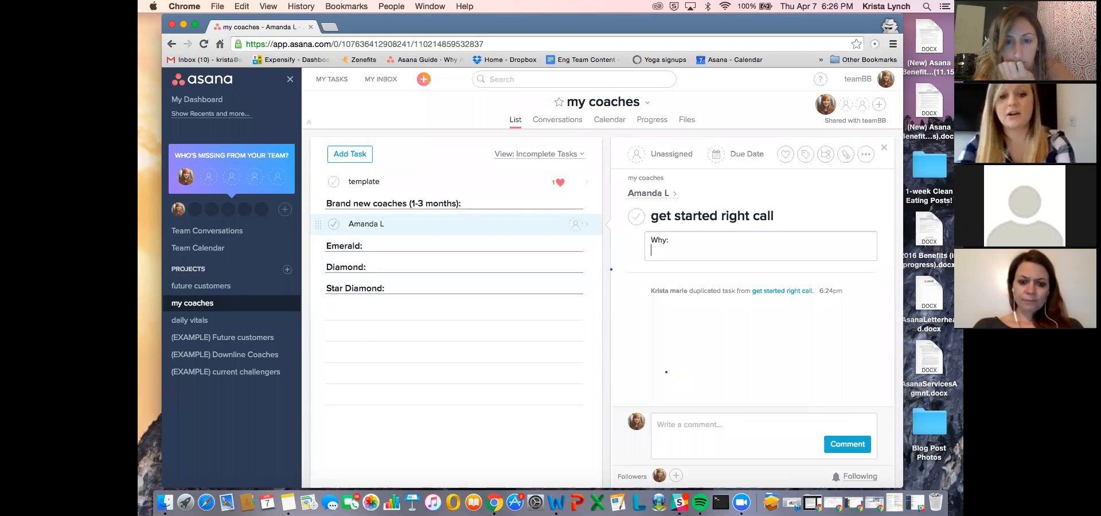
text(:)
key(Return)
text(Occ)
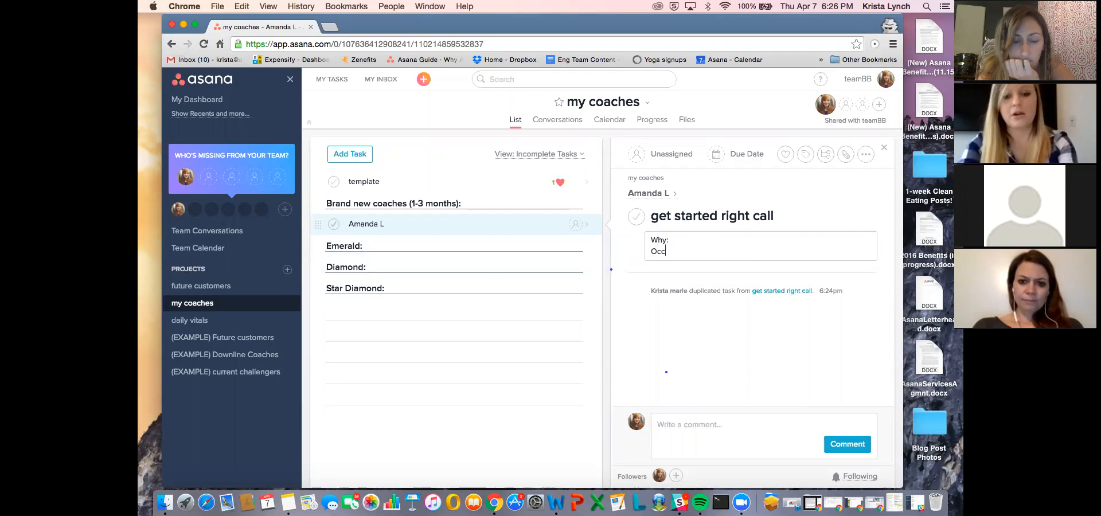
text(upation:)
key(Return)
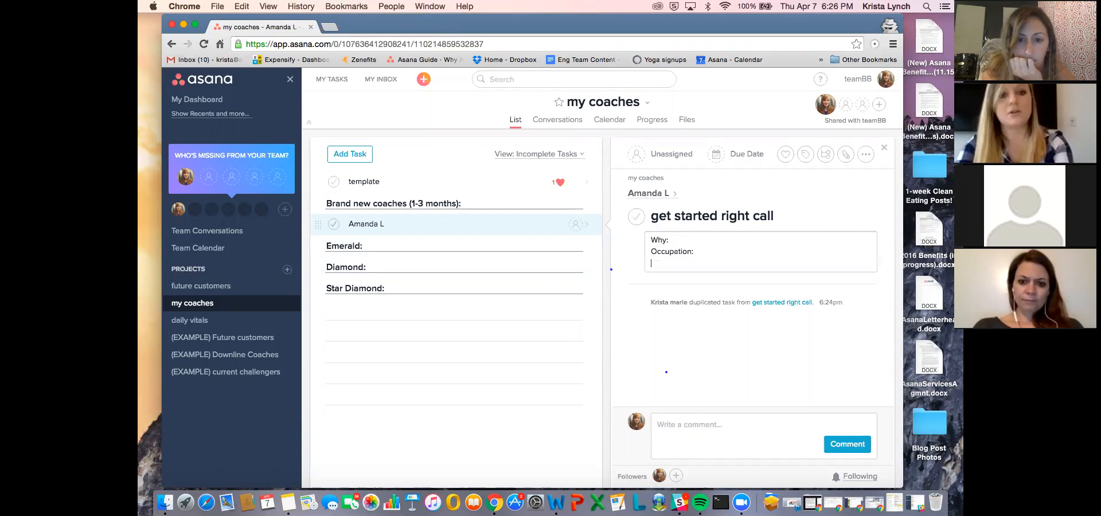
text(Location:)
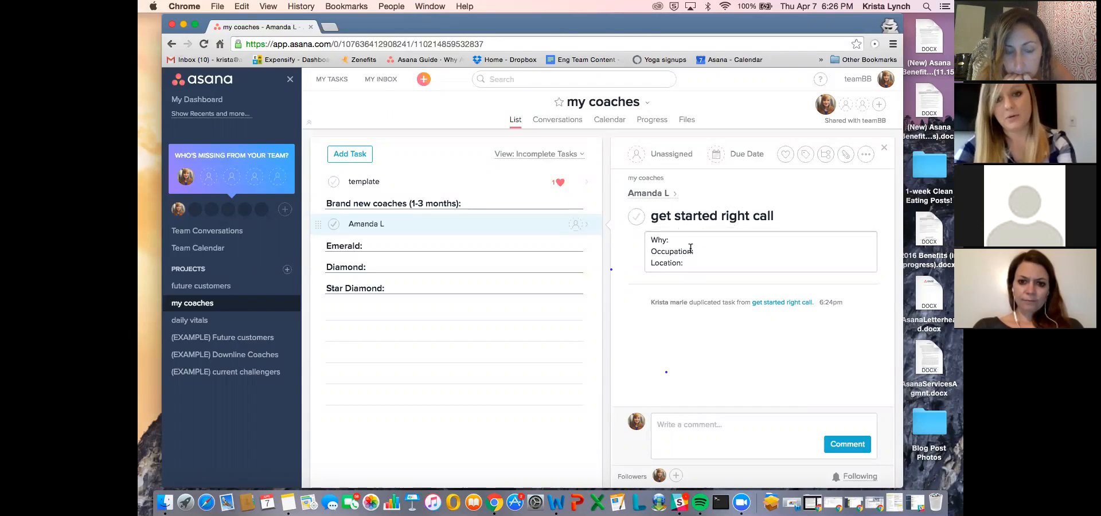
click(697, 442)
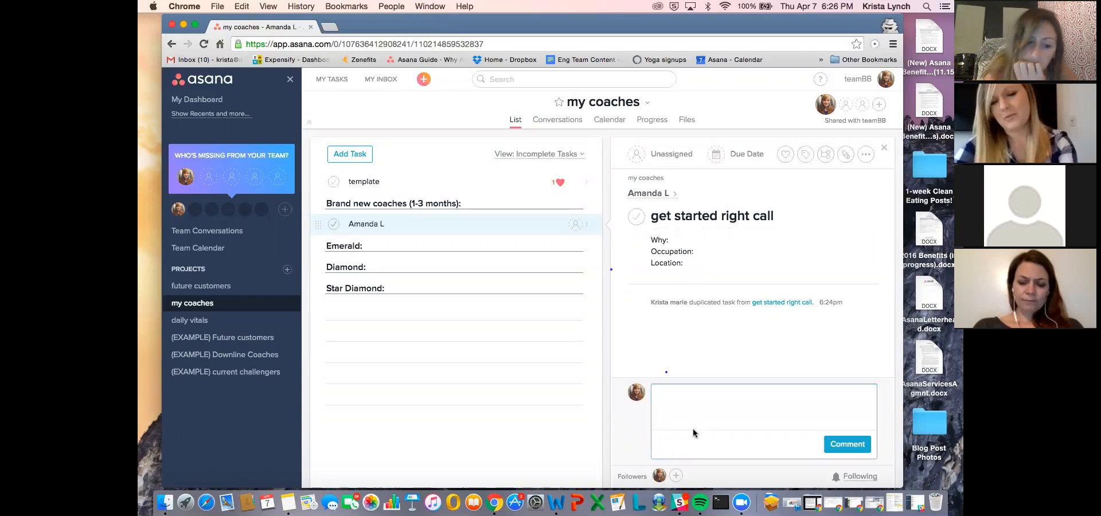
- Insert the heading "March:" followed by a blank line above "Why:" in the subtask's description
click(684, 242)
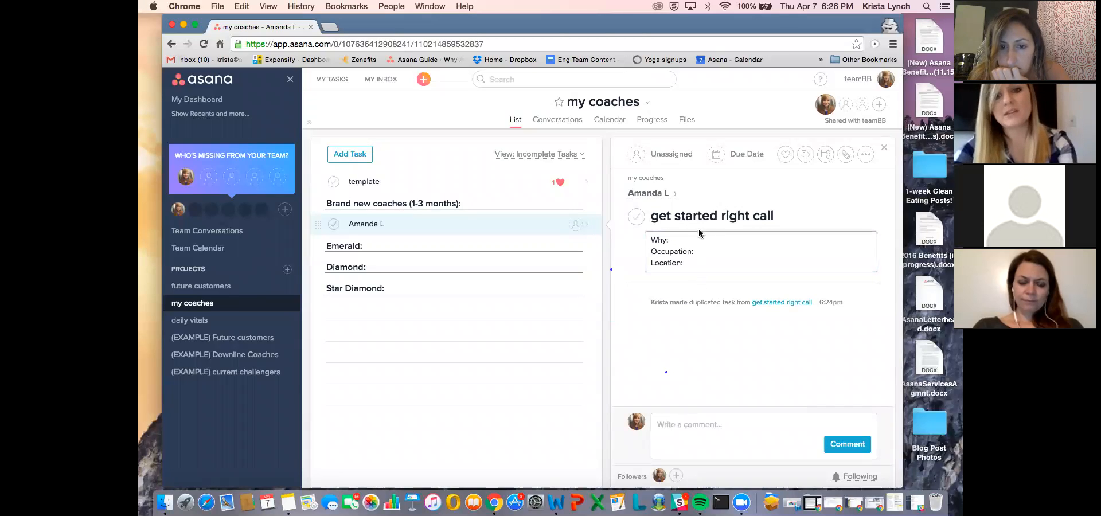
click(650, 240)
text(March:)
key(Return)
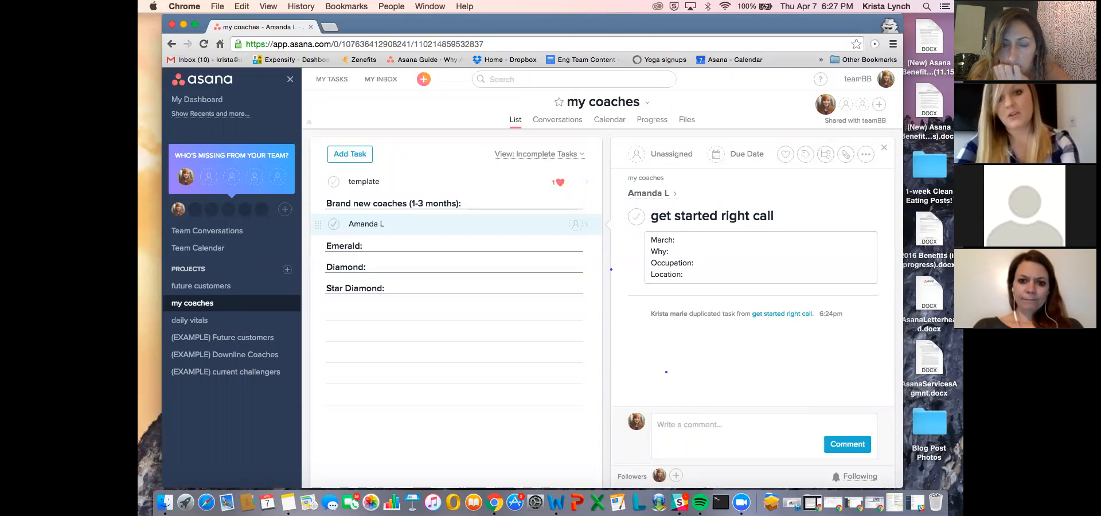
key(Return)
- Add the heading "April:" a few lines below "Location:" in the description, and return to the coach's task
click(714, 290)
key(Return)
key(Return)
key(Return)
text(April:)
key(Return)
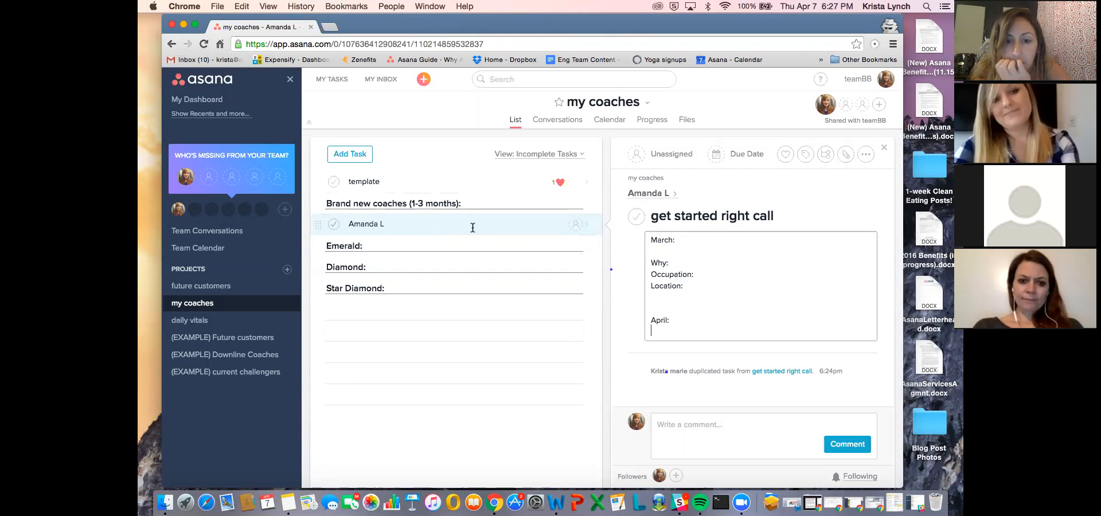
click(433, 226)
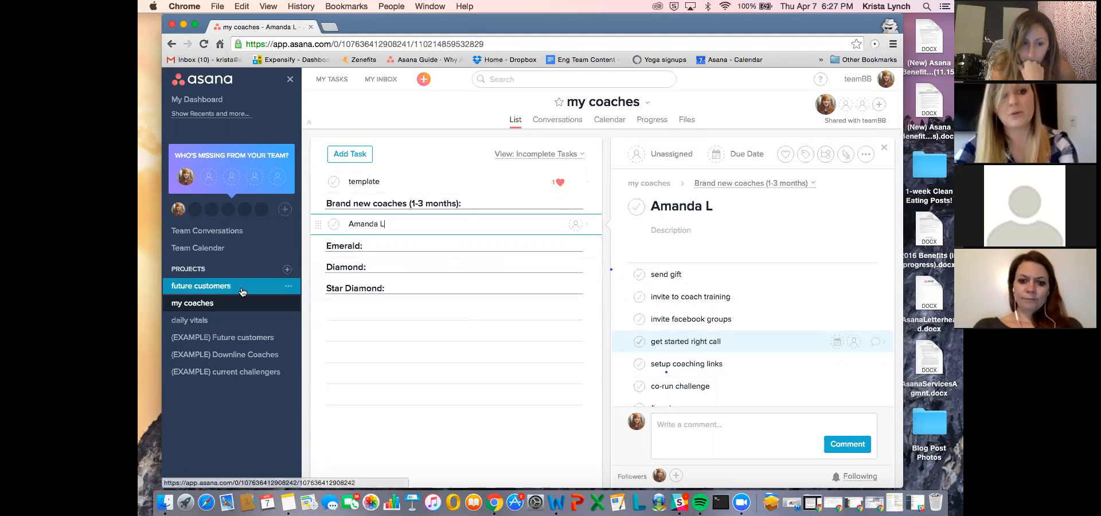
- Add the tasks "workout", "shakeo", "pd!" and "invite!" to the daily vitals project
click(223, 287)
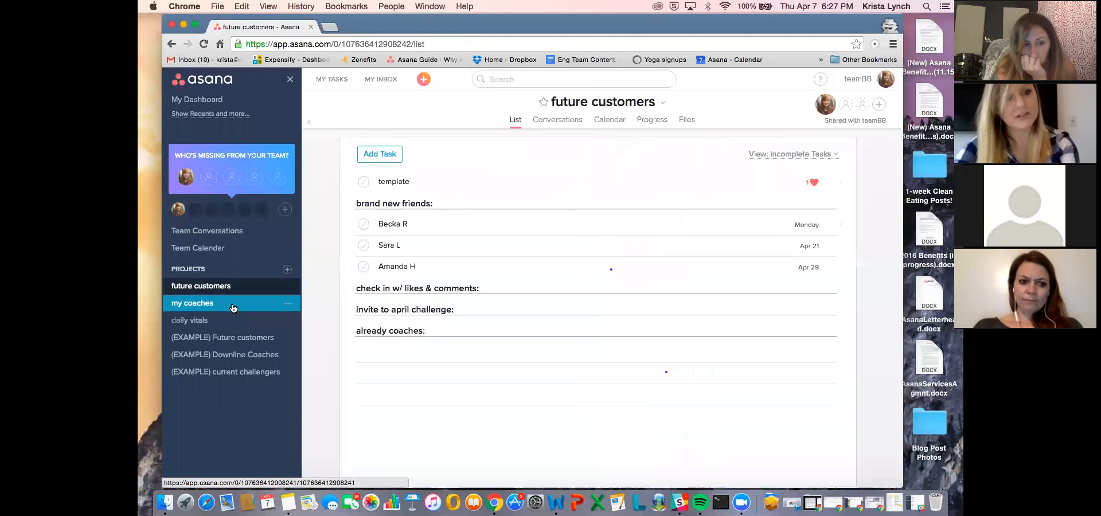
click(233, 308)
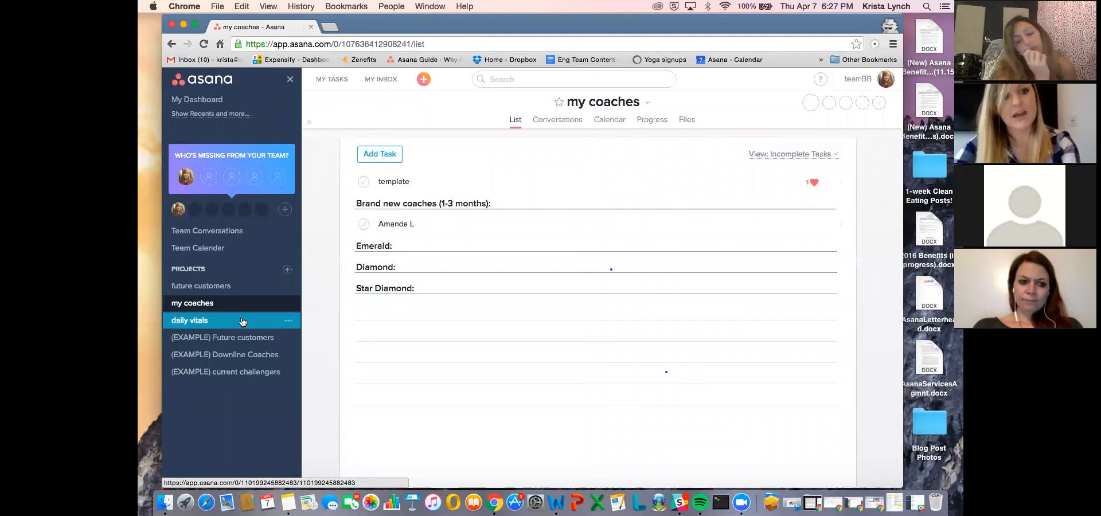
click(242, 322)
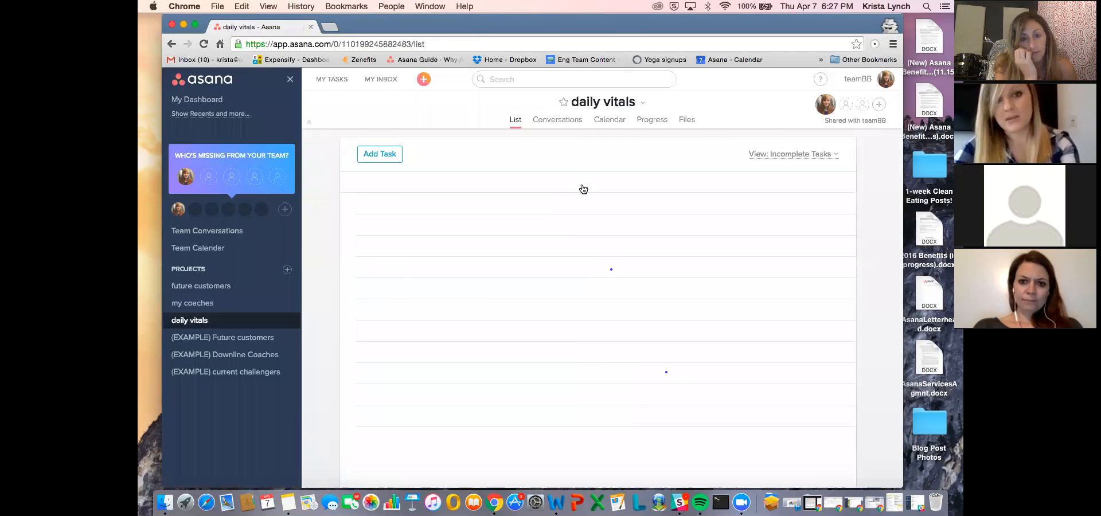
click(583, 189)
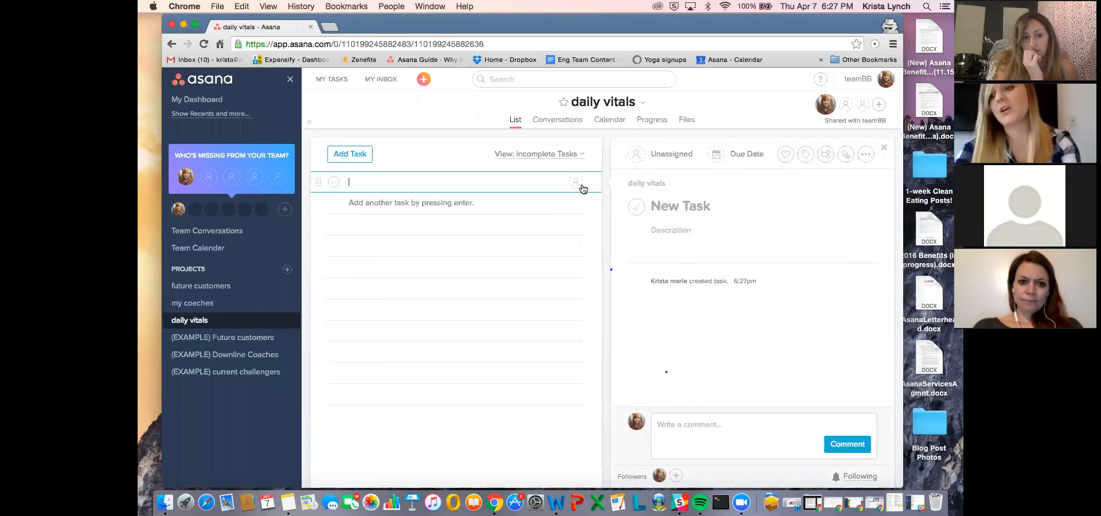
text(workout)
key(Return)
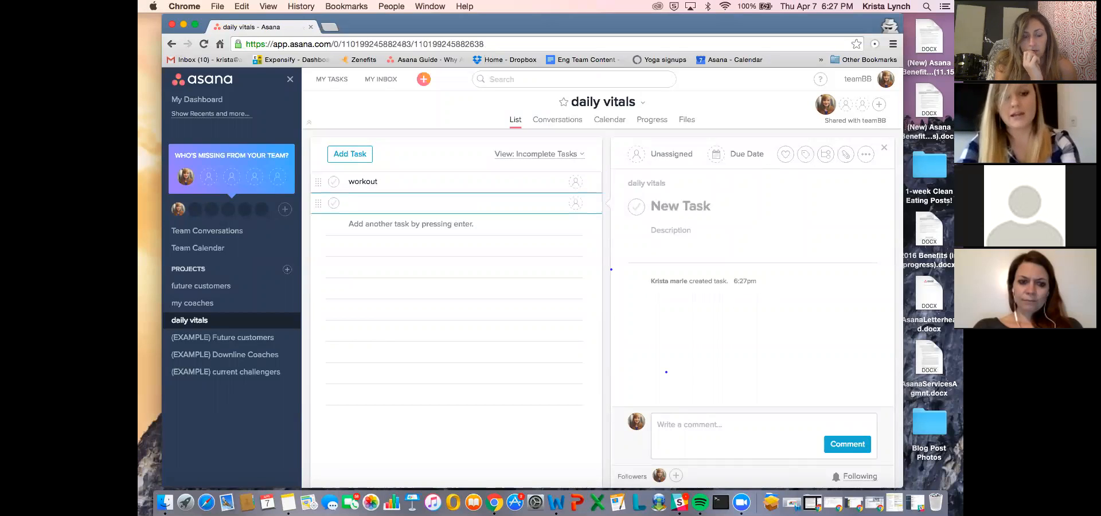
text(shakeo)
key(Return)
text(pd!)
key(Return)
text(invite!)
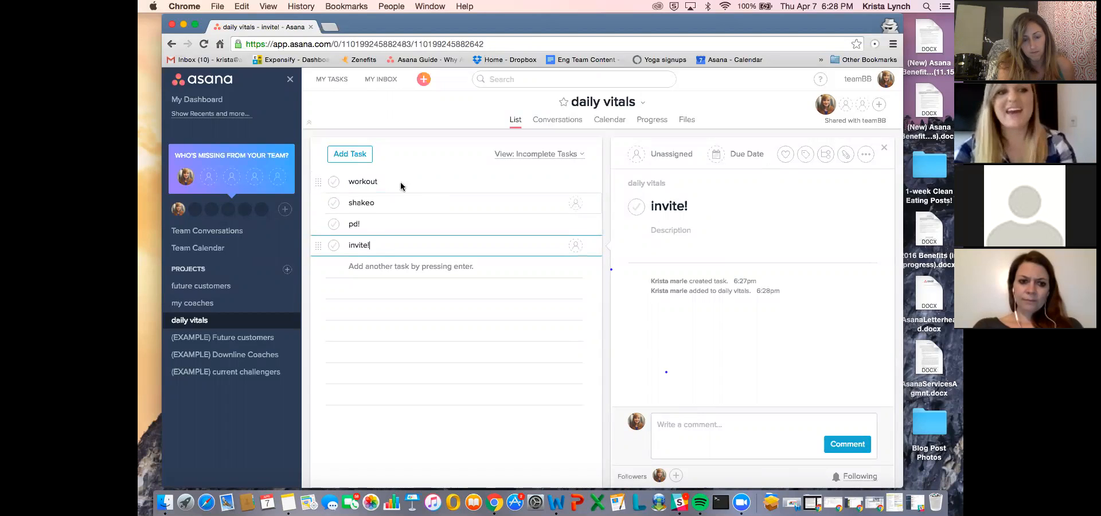
- Check a customer's due date in future customers, and set all four daily vitals tasks due April 8, 2016
click(213, 290)
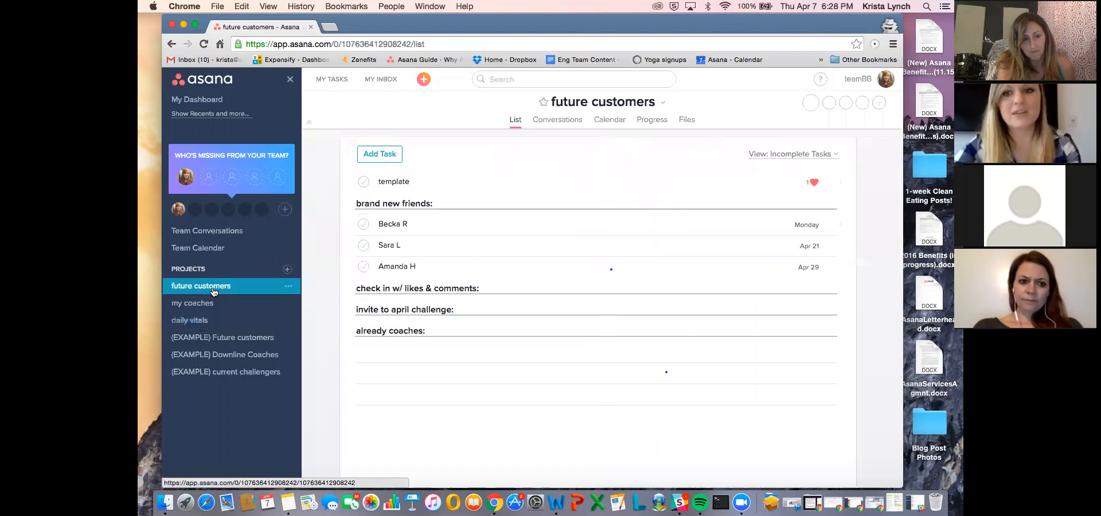
click(708, 225)
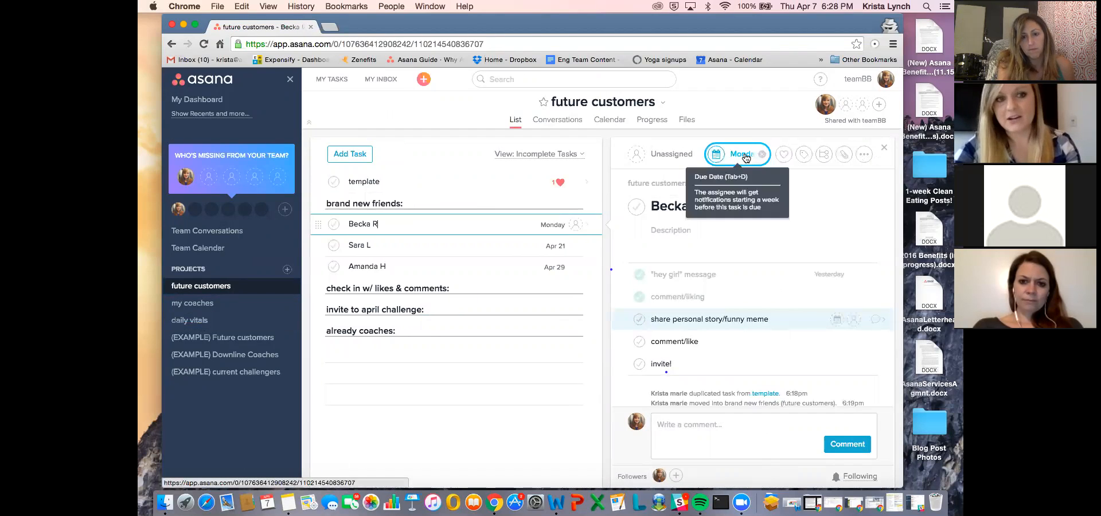
click(229, 326)
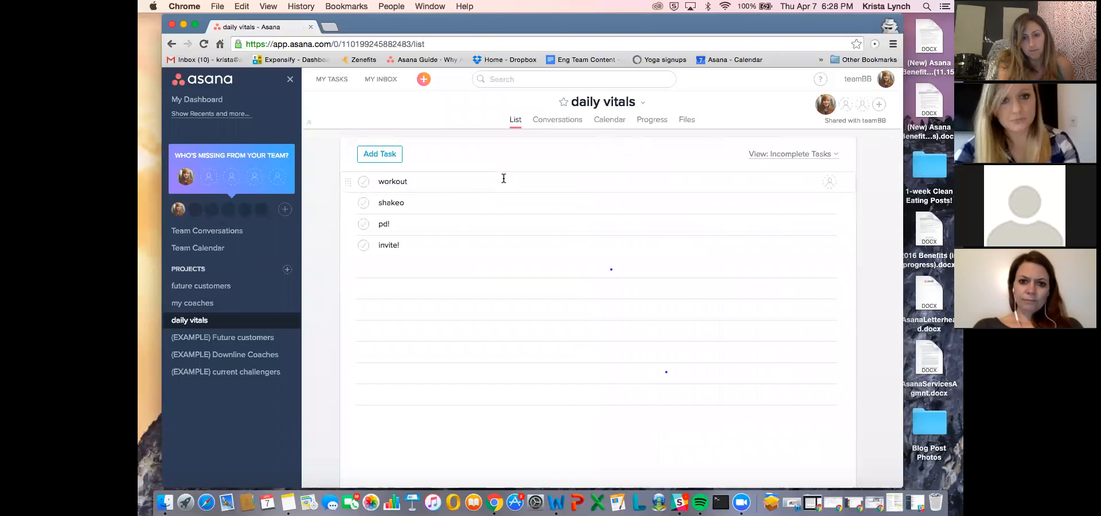
click(522, 181)
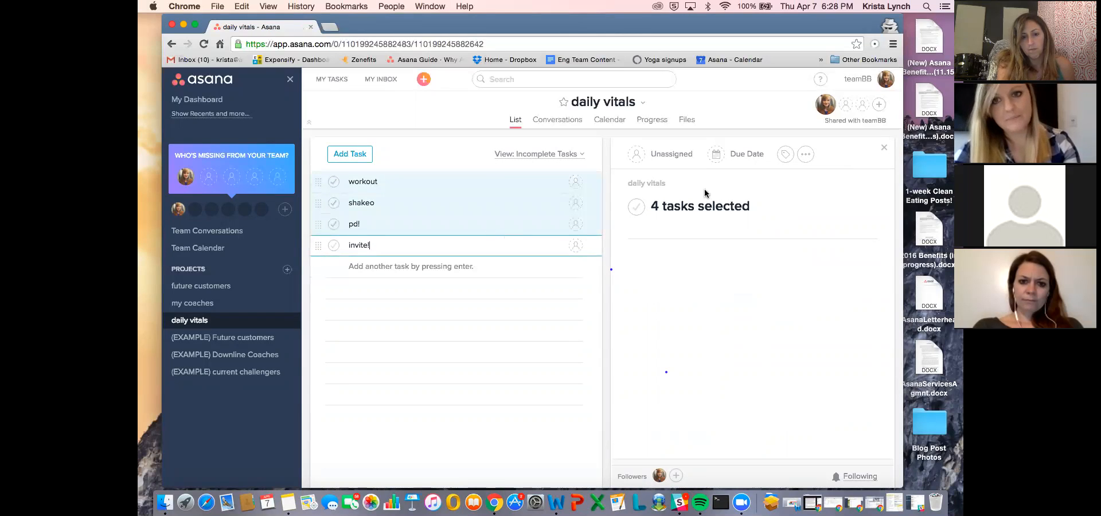
click(742, 154)
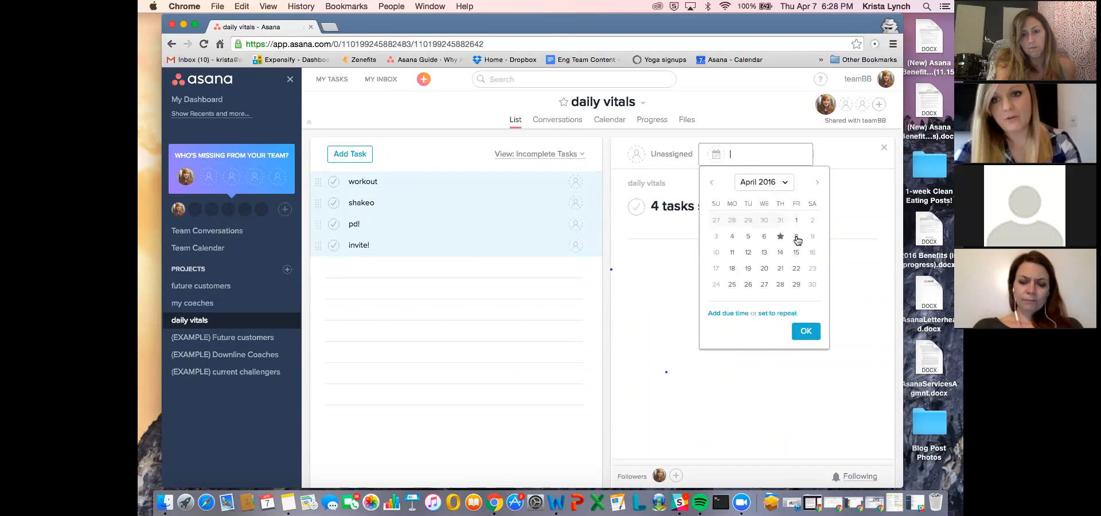
click(795, 237)
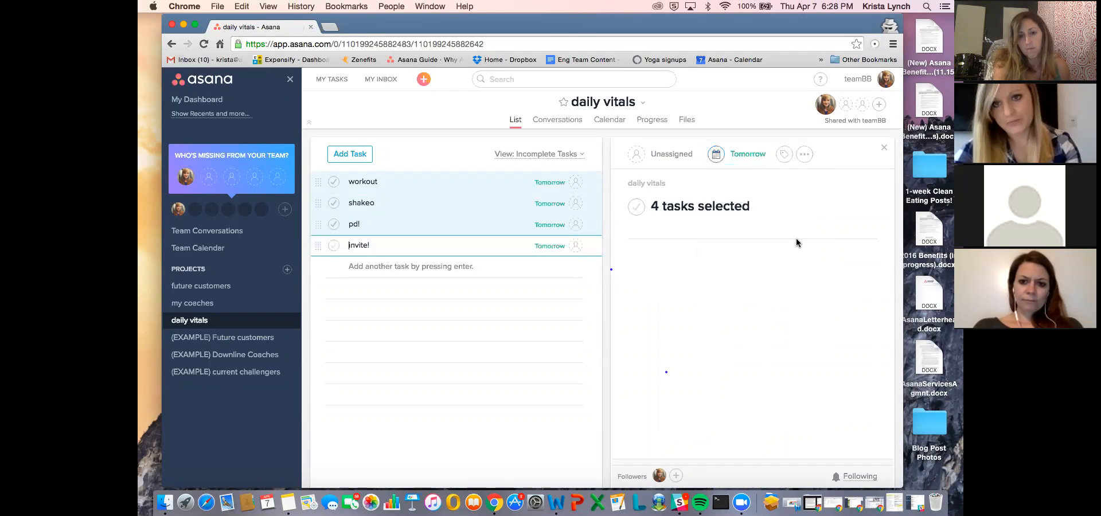
- Set the four selected daily vitals tasks to repeat daily
click(741, 156)
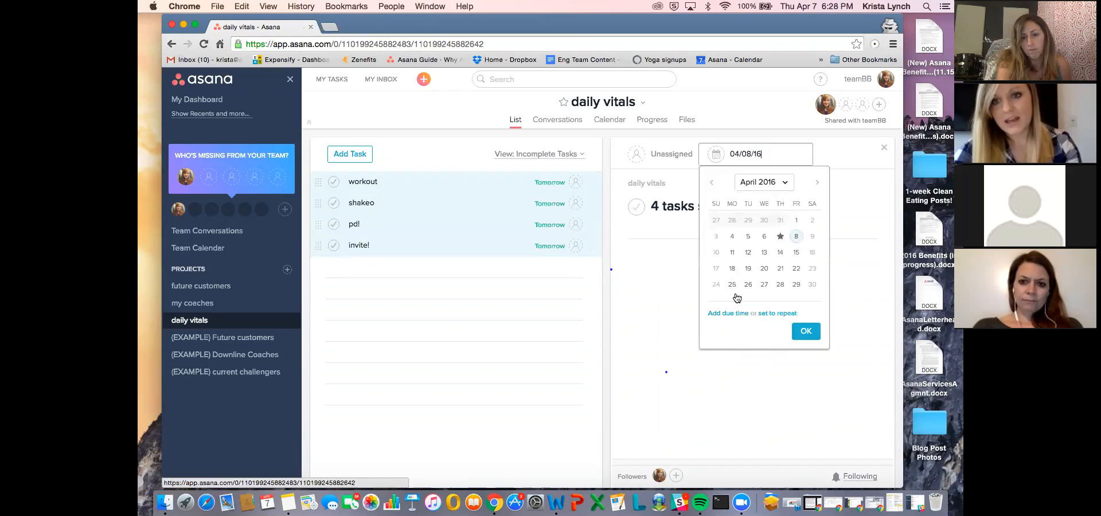
click(770, 315)
click(767, 338)
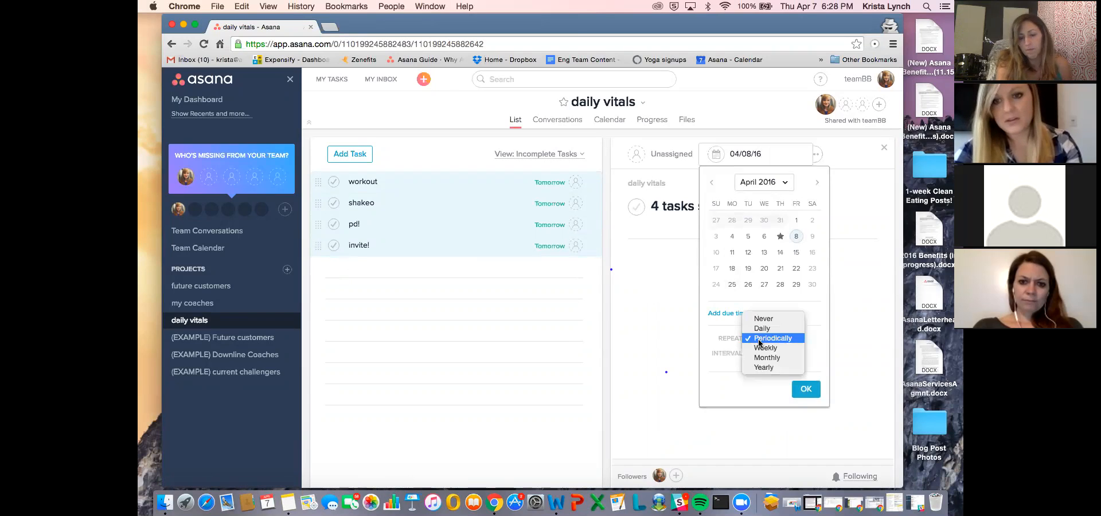
click(762, 329)
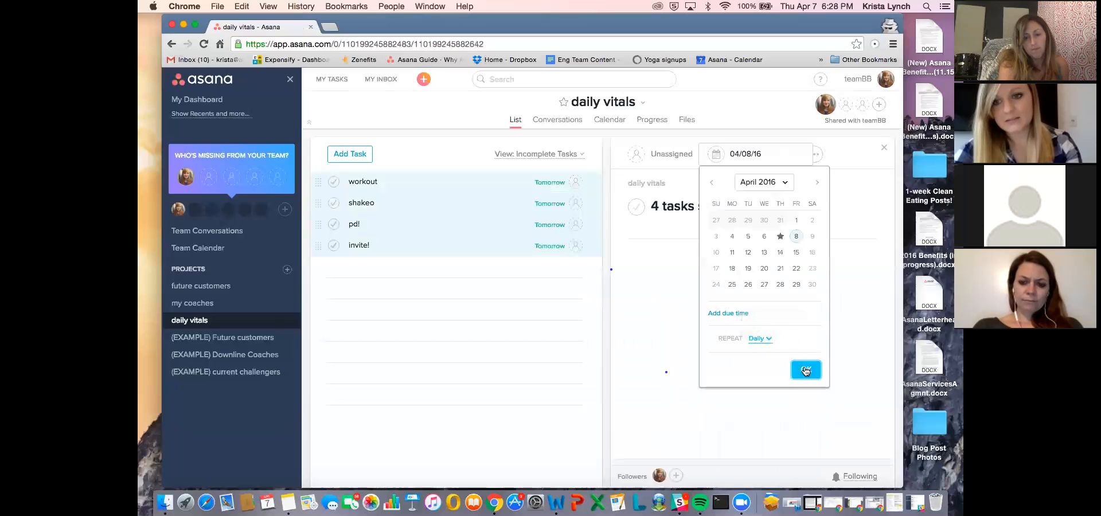
click(804, 369)
- Deselect the daily vitals tasks and mark "workout" and "shakeo" complete
click(410, 267)
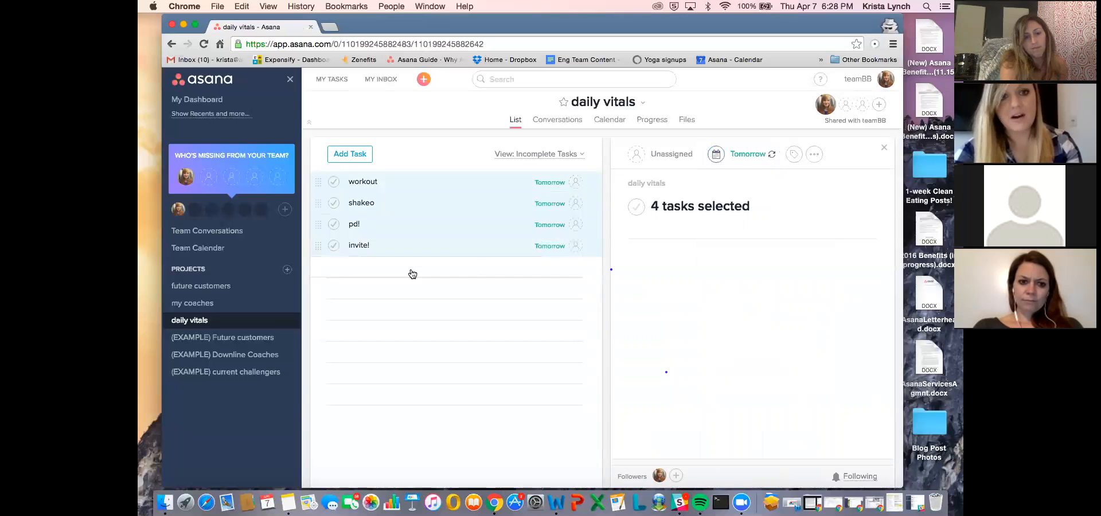
click(333, 182)
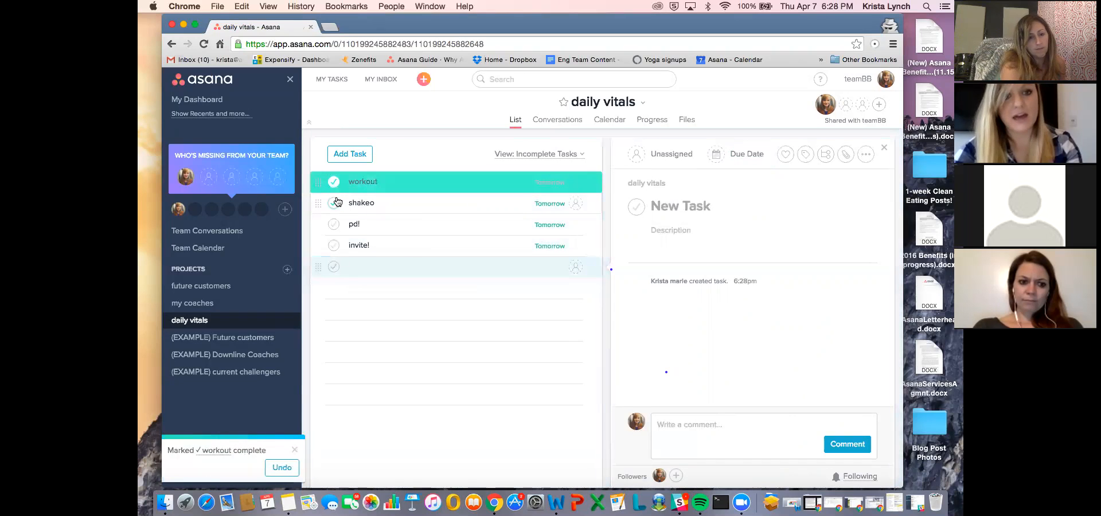
click(333, 184)
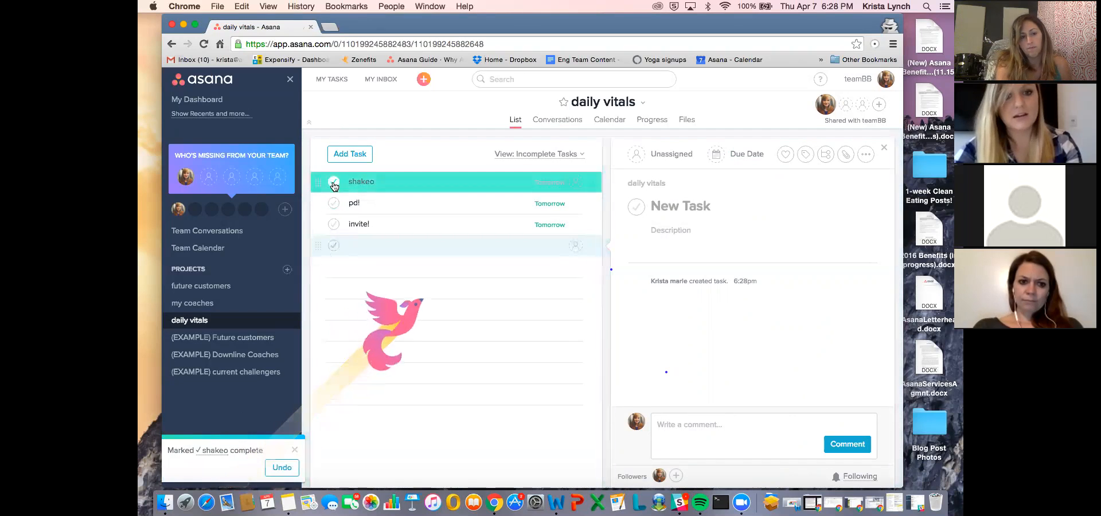
click(335, 182)
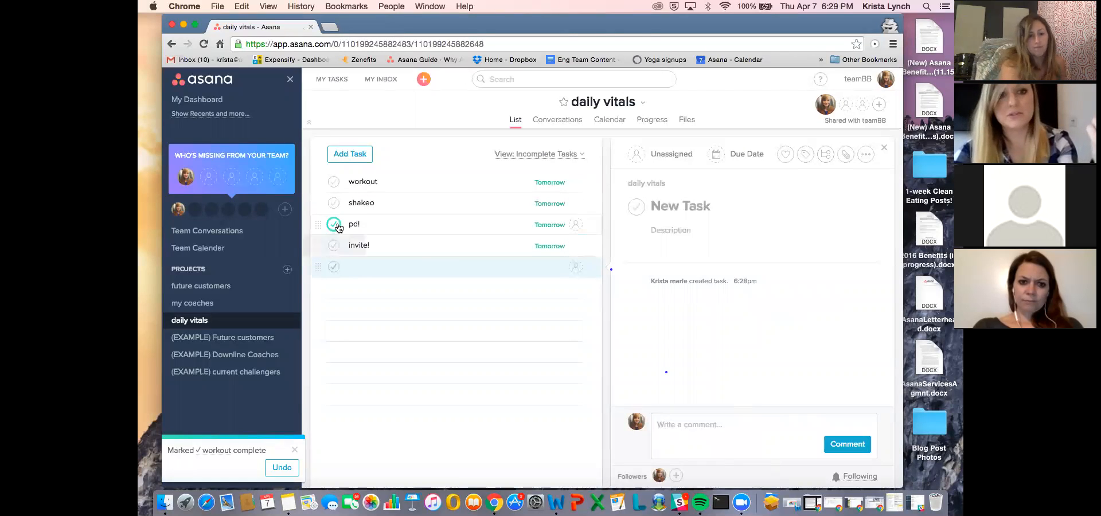
- Change the due dates of the daily vitals tasks "workout", "shakeo", "pd!" and "invite!" to April 7, 2016
click(548, 183)
click(599, 258)
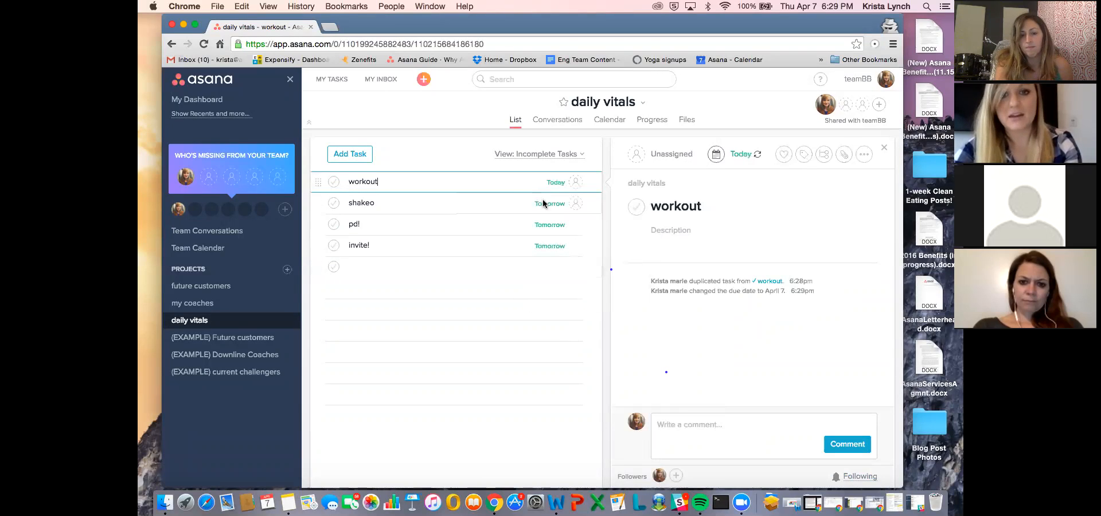
click(550, 208)
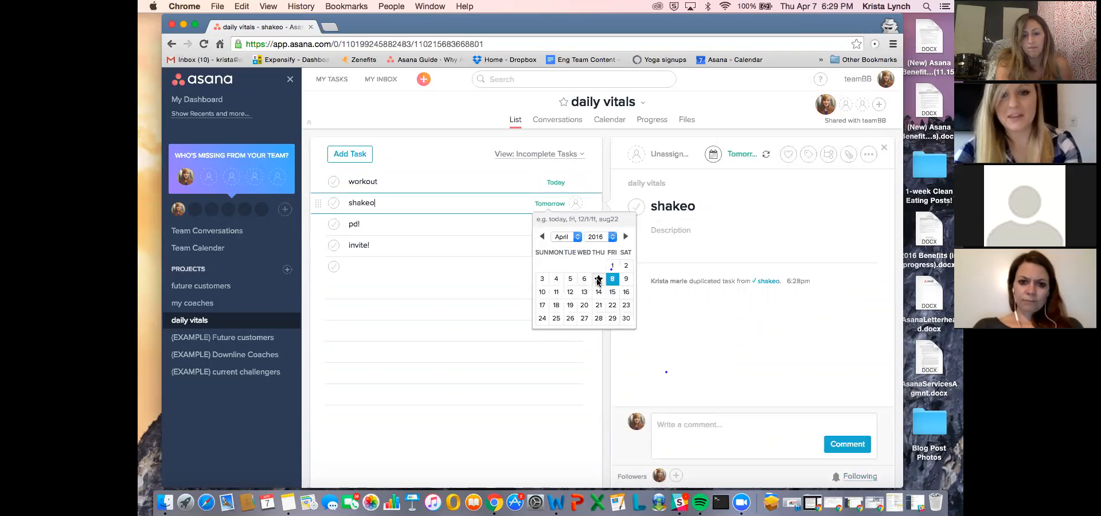
click(599, 279)
click(546, 228)
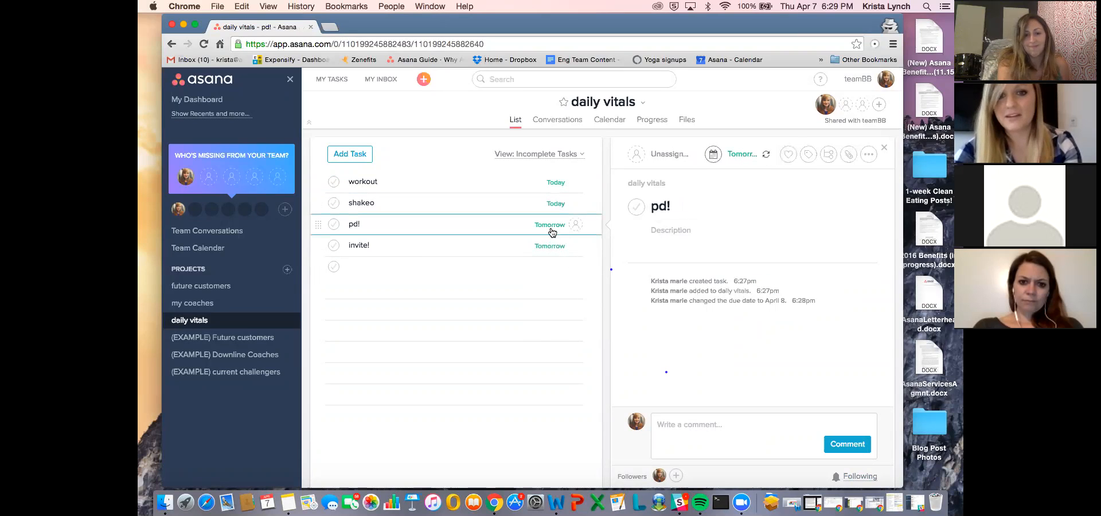
click(556, 228)
click(599, 300)
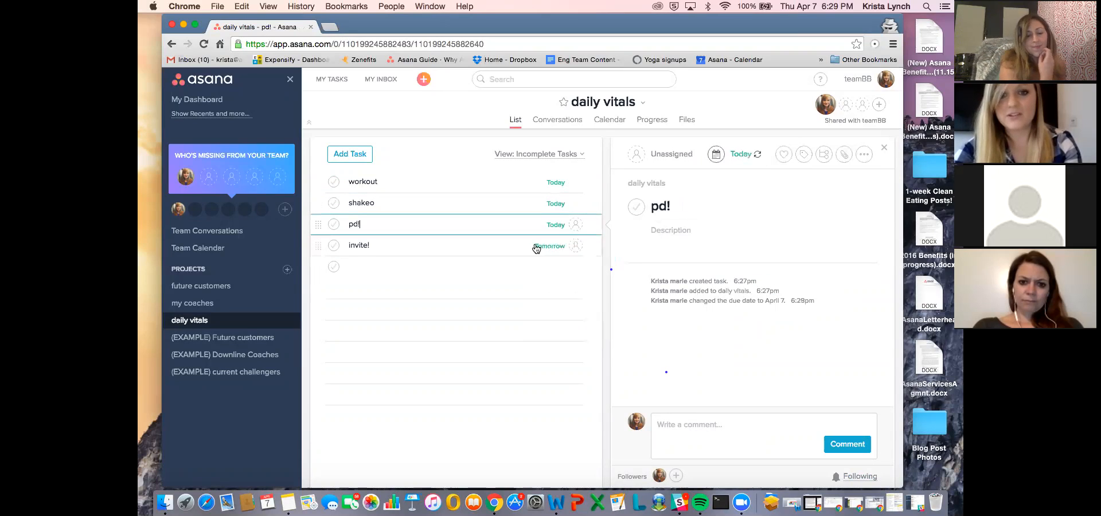
click(548, 251)
click(599, 321)
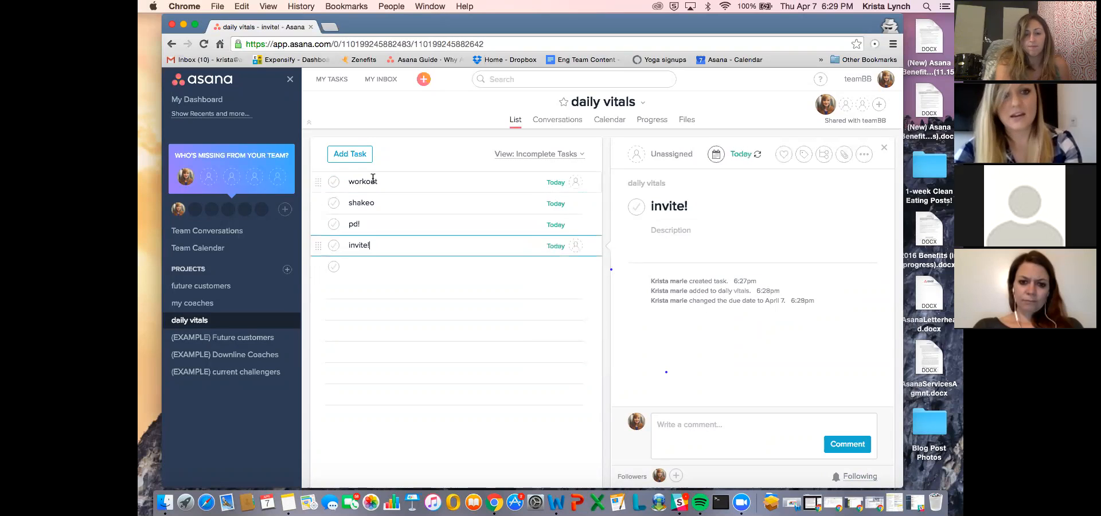
- Mark the daily vitals tasks "workout", "pd!", "shakeo" and "invite!" due today as complete
click(334, 182)
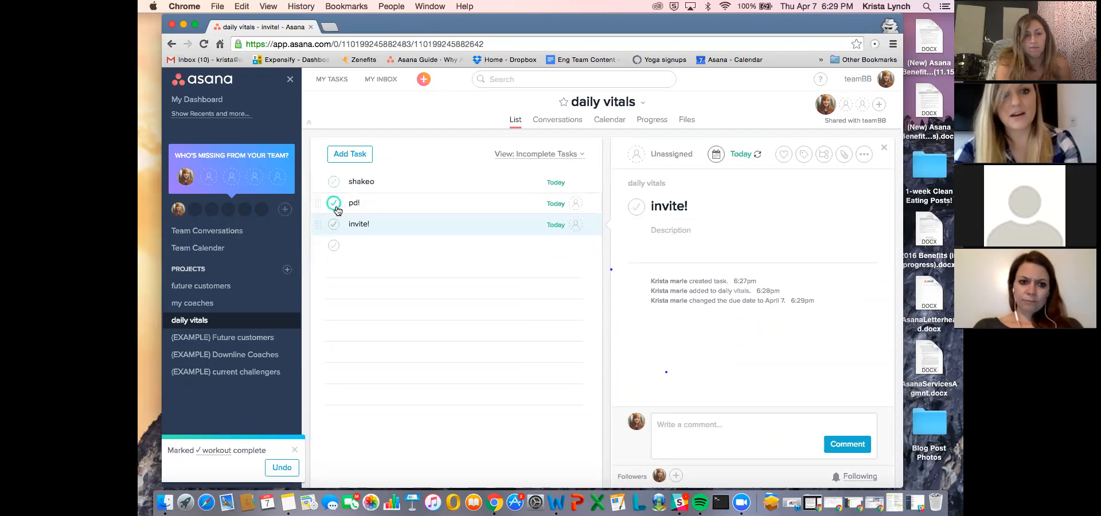
click(333, 203)
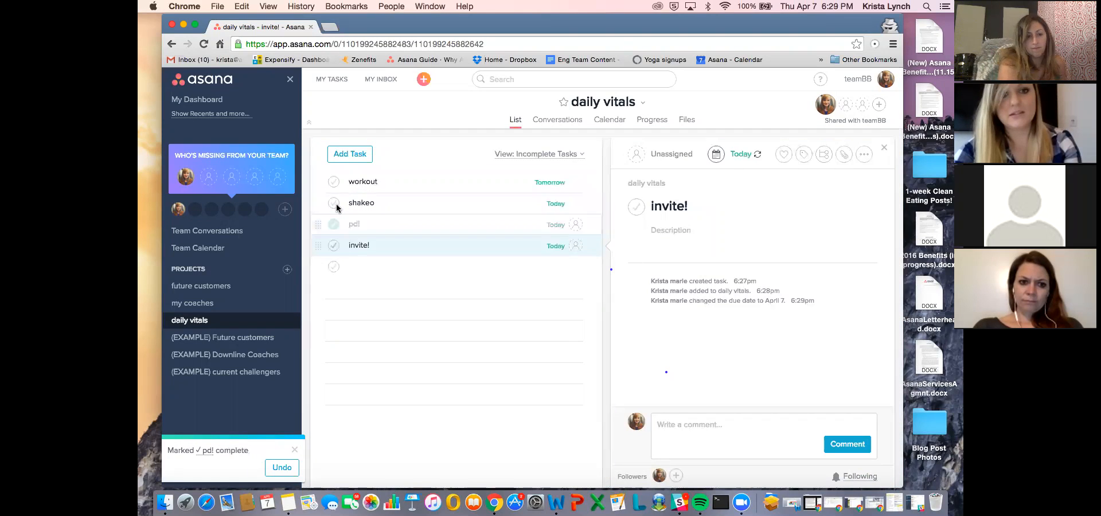
click(333, 204)
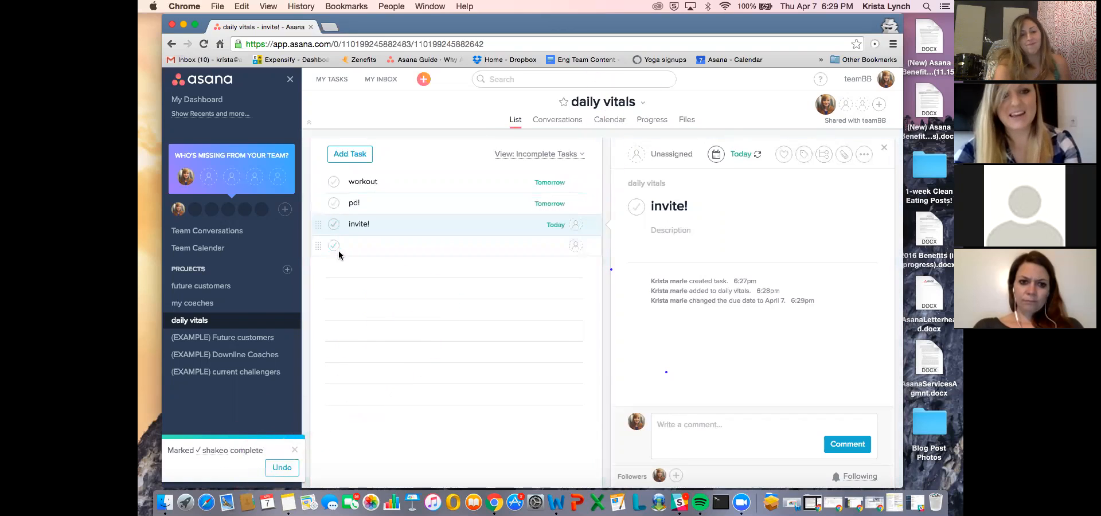
click(334, 224)
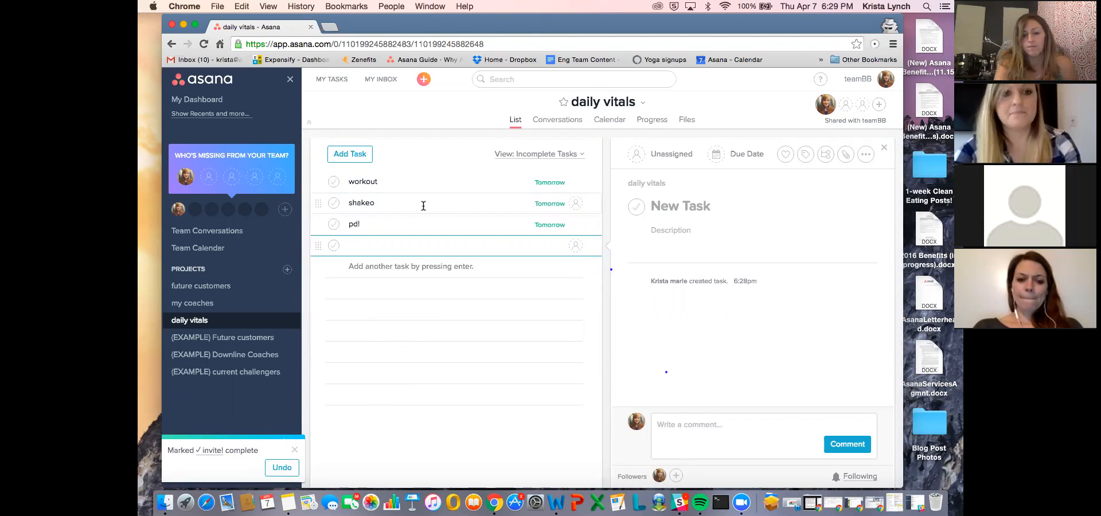
- Review the customer and coach projects, examining the template and the first brand new friend's subtasks in (EXAMPLE) Future customers
click(252, 302)
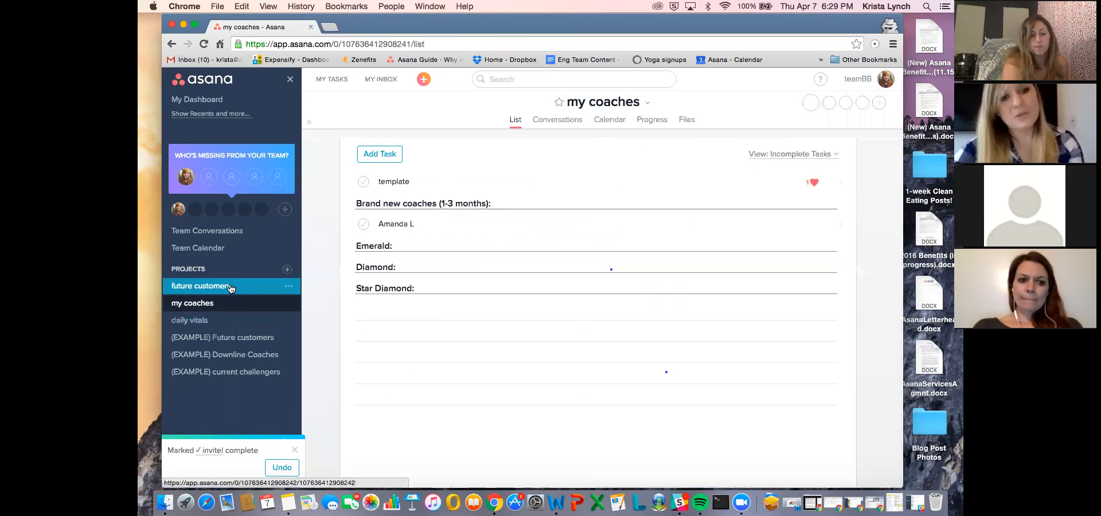
click(230, 287)
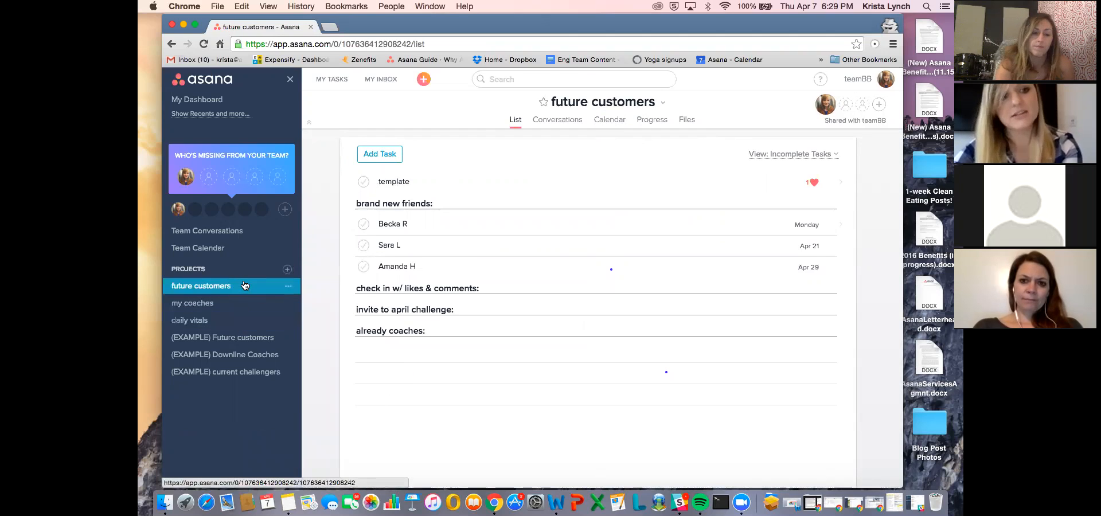
click(264, 342)
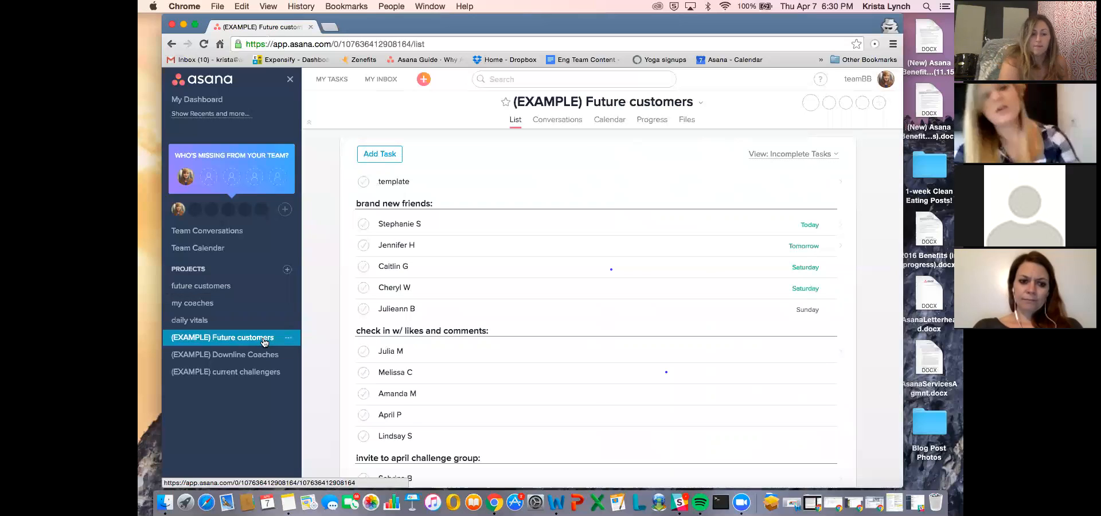
click(466, 182)
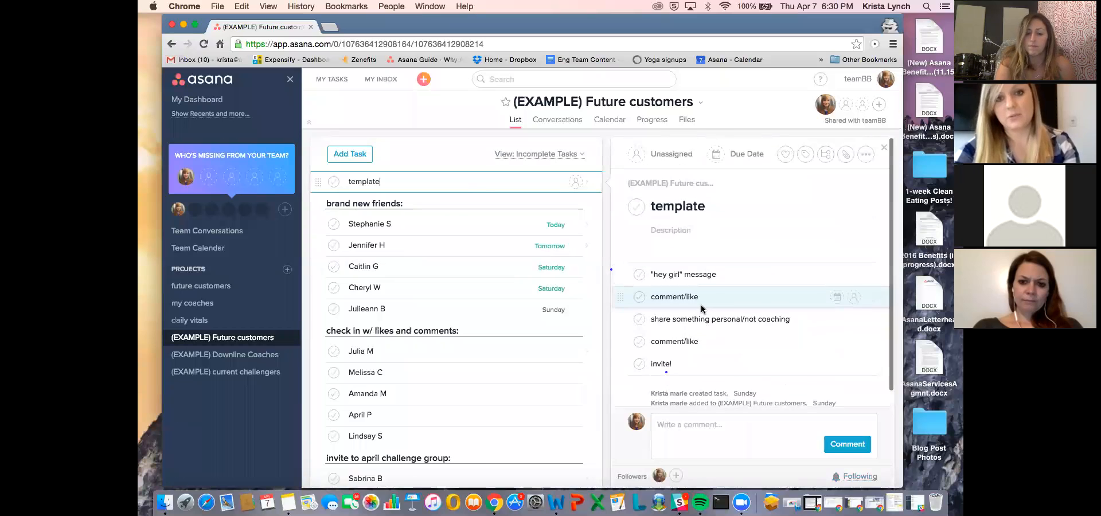
click(385, 223)
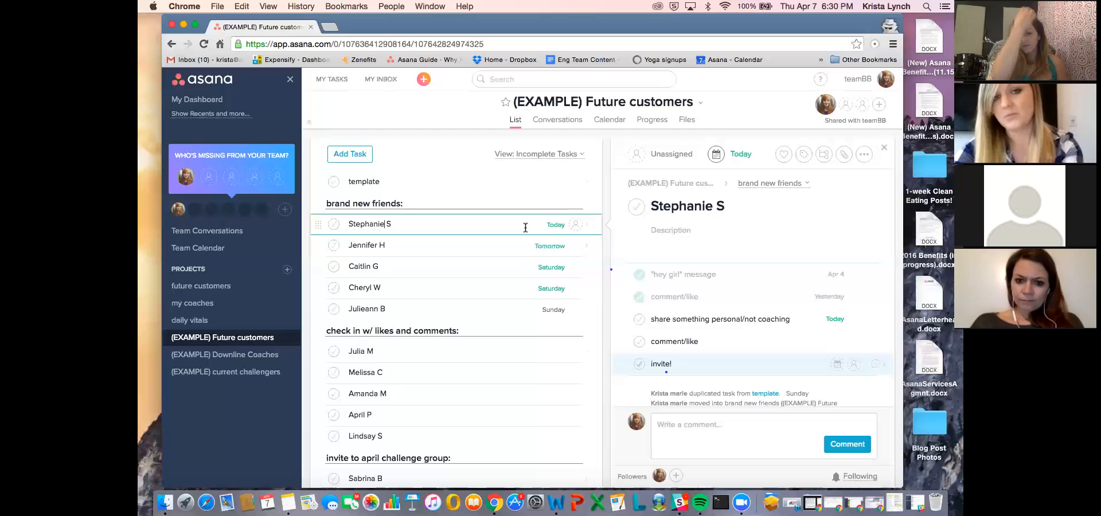
scroll(525, 228, down, 5)
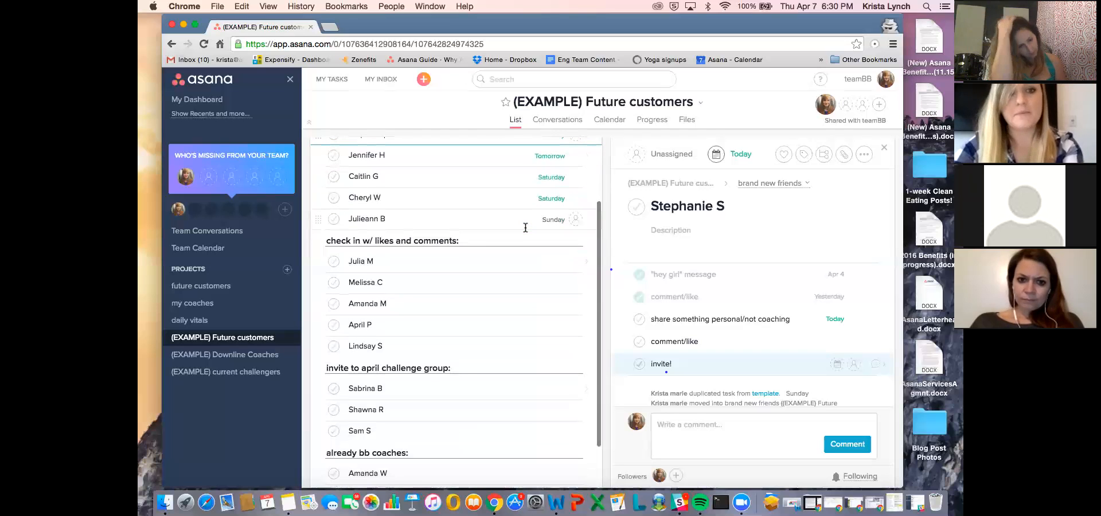
scroll(411, 256, up, 5)
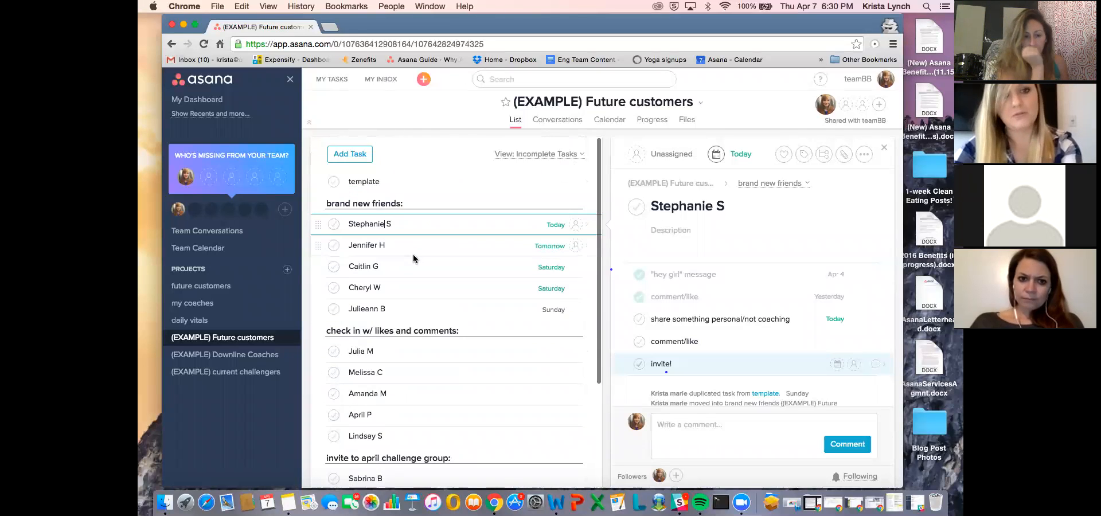
scroll(425, 205, down, 3)
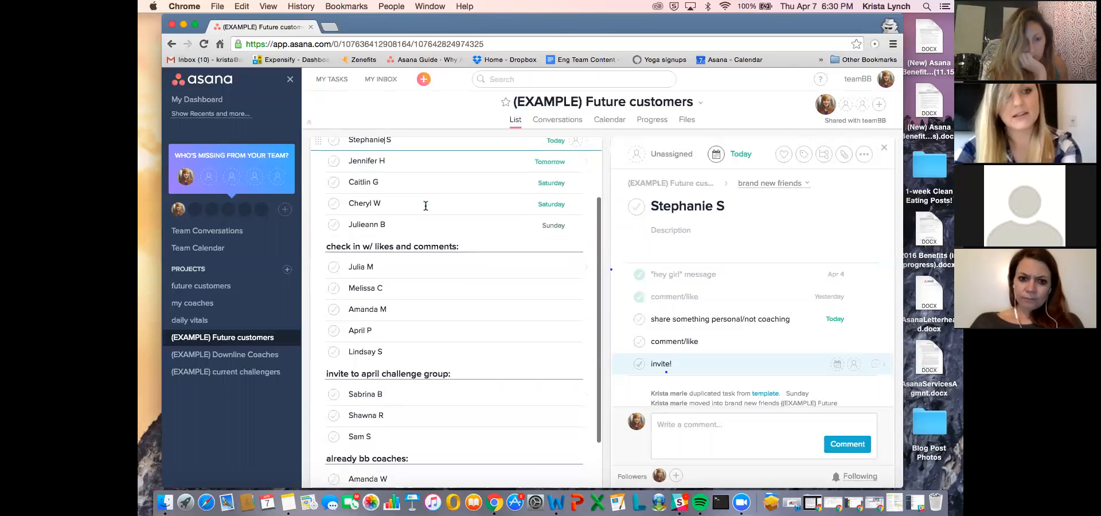
- Examine the first new coach in (EXAMPLE) Downline Coaches, including the notes and subtasks of "get started right call"
click(257, 356)
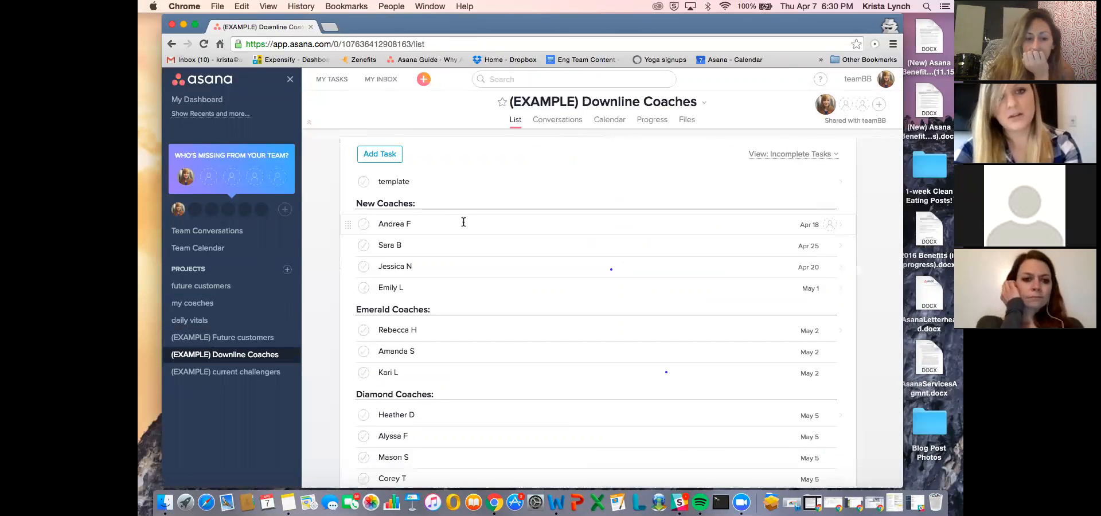
click(462, 222)
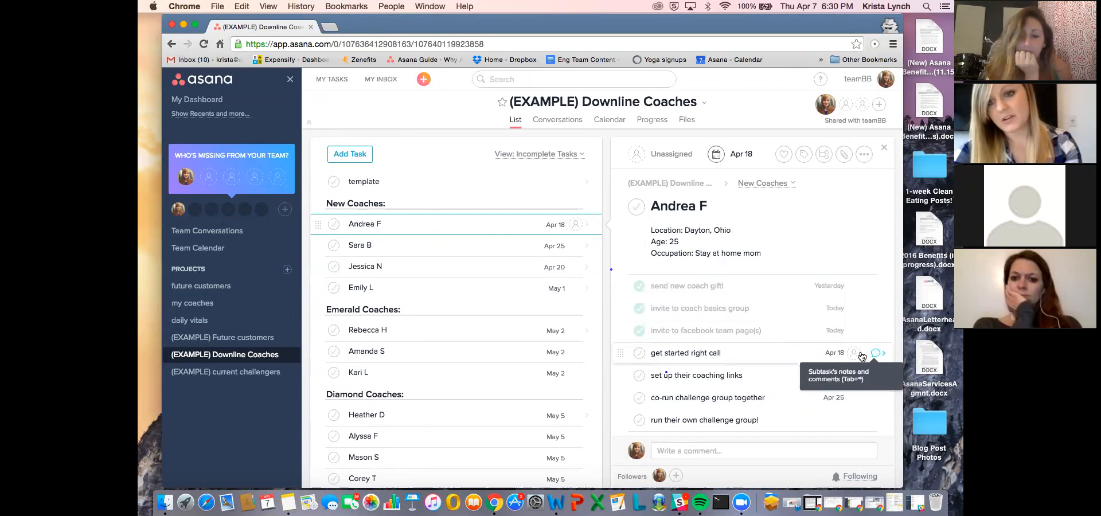
click(861, 354)
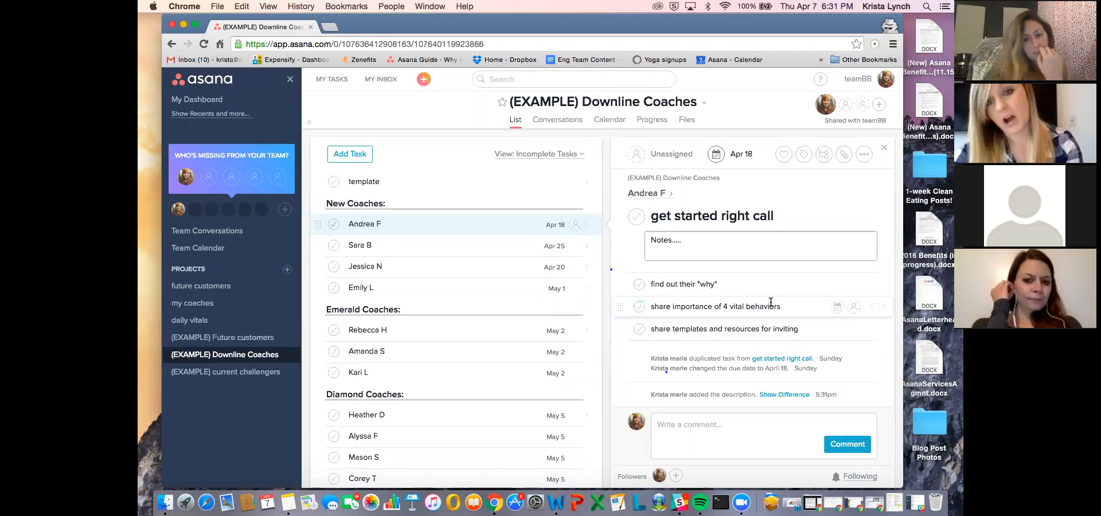
scroll(720, 292, down, 1)
scroll(720, 292, up, 1)
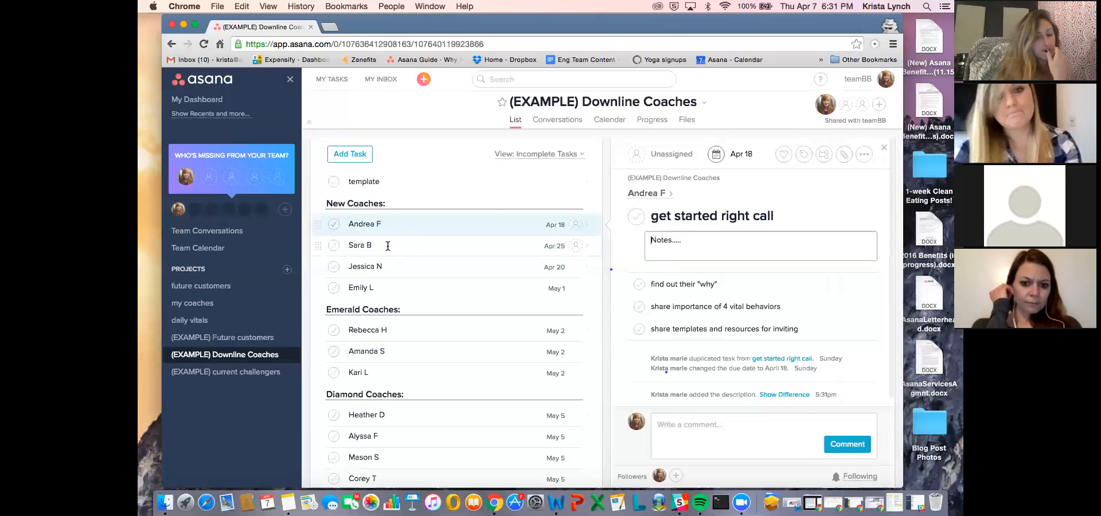
click(753, 246)
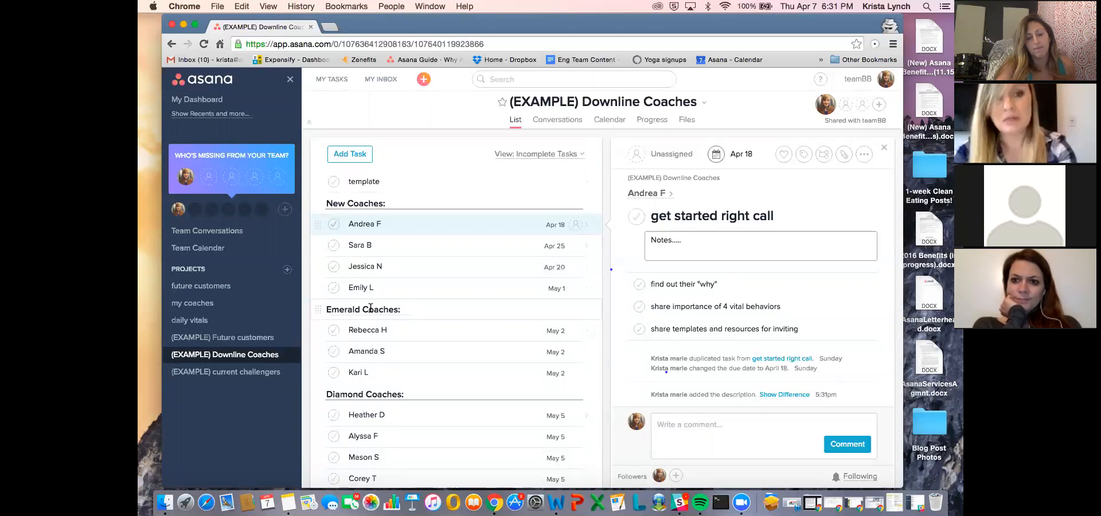
- Mark the first new coach's task complete and switch the project view to all completed tasks
click(333, 224)
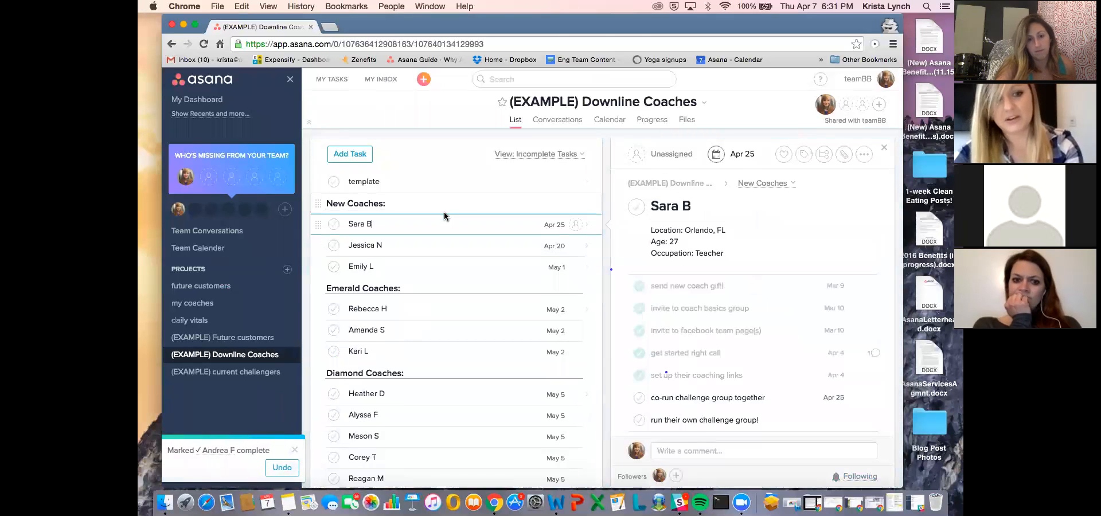
click(555, 158)
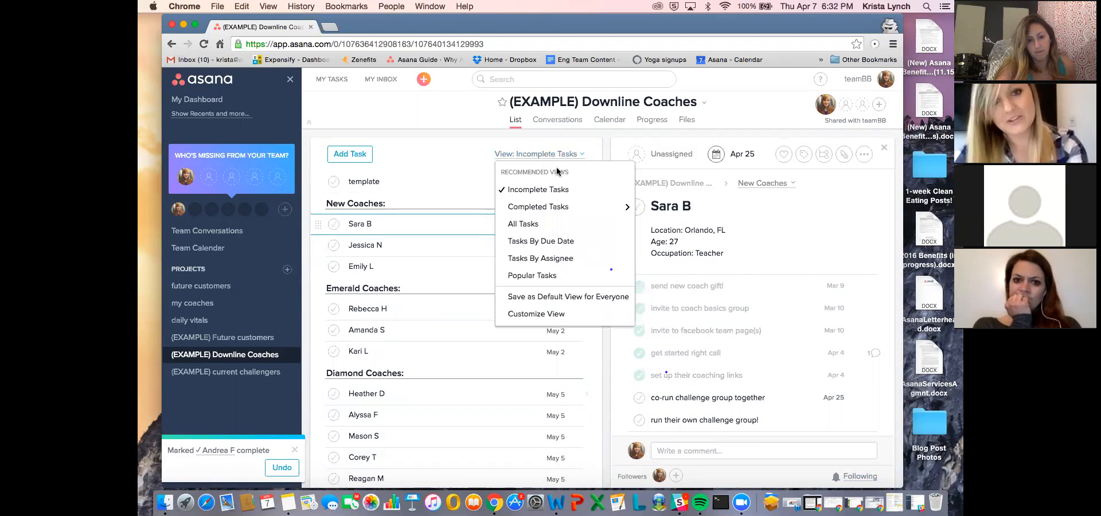
mouse_move(562, 208)
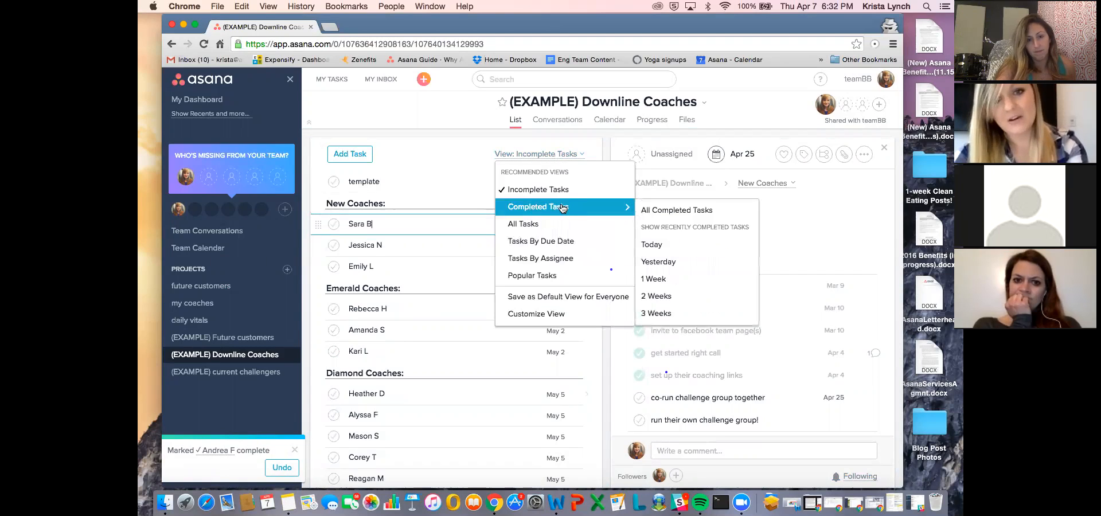
click(655, 209)
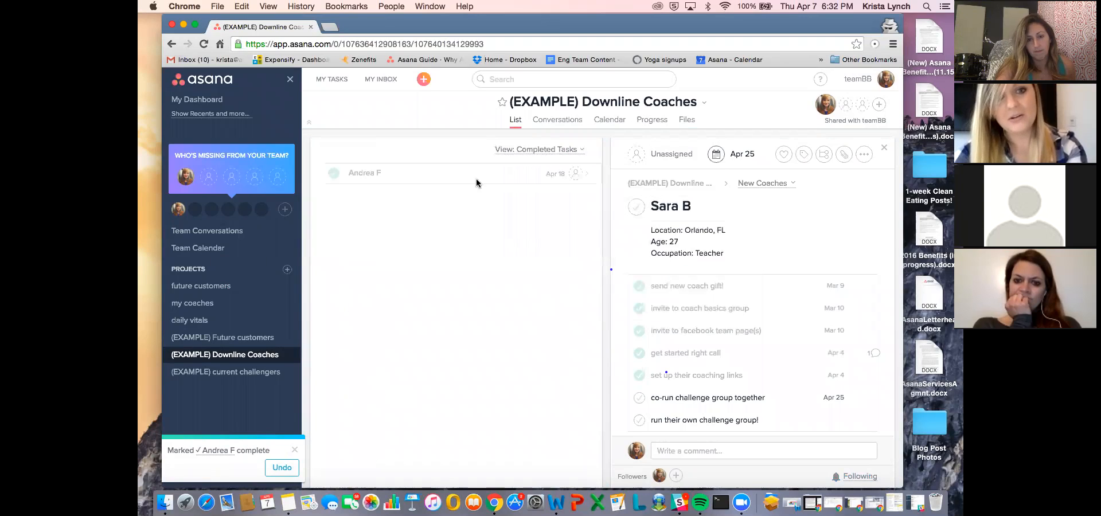
- Mark the first new coach's task incomplete again and return the project view to Incomplete Tasks
click(335, 176)
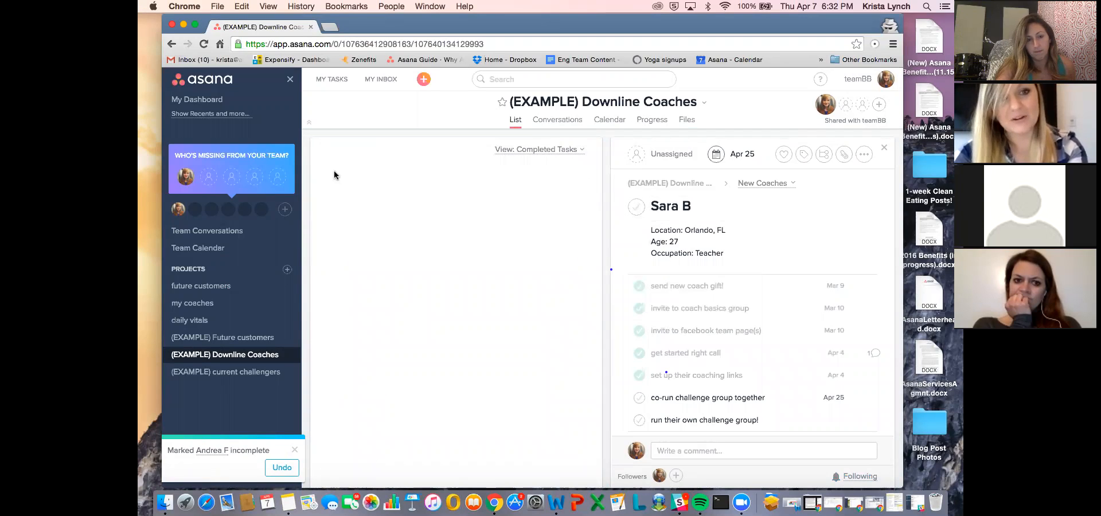
click(552, 149)
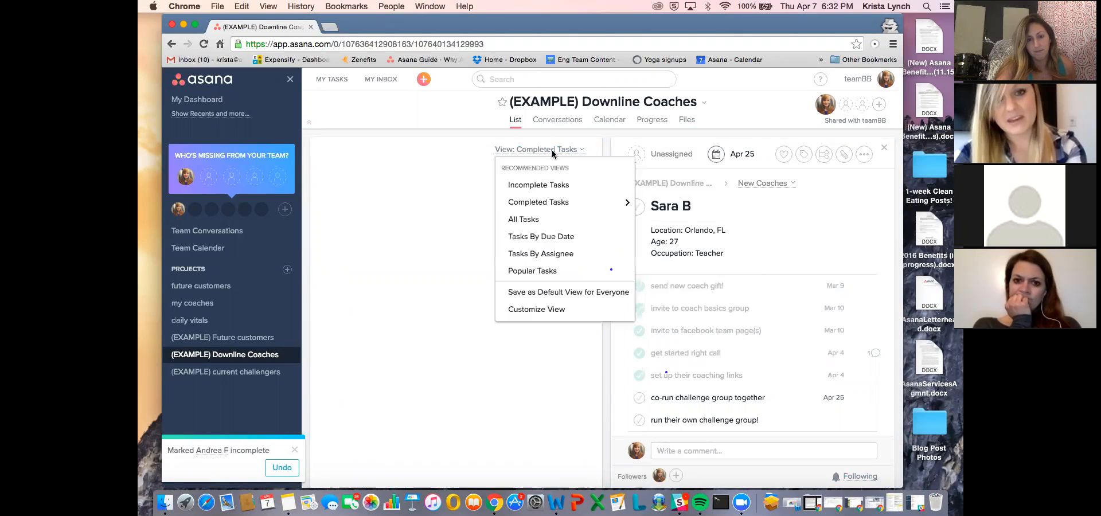
click(559, 187)
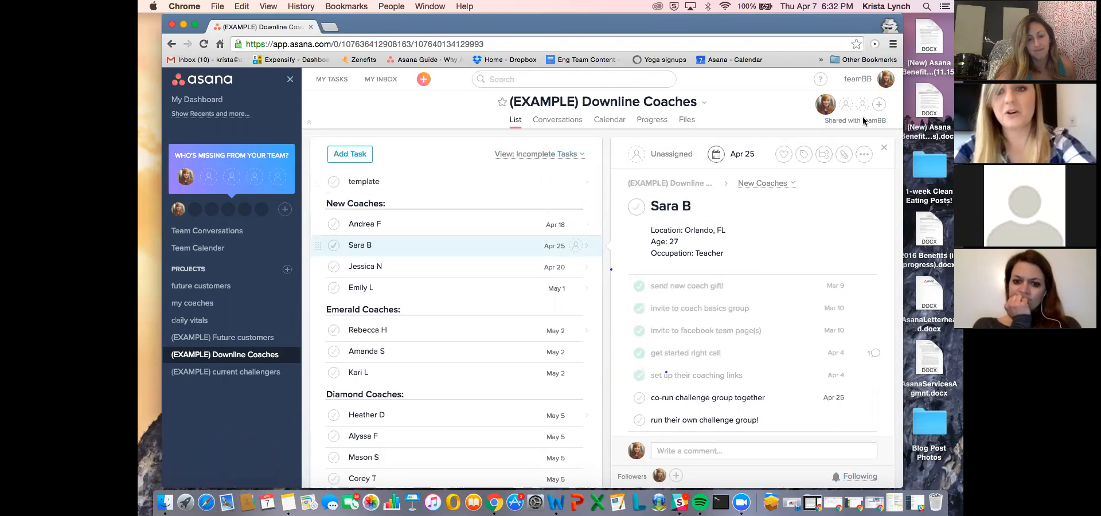
- Delete the second new coach's task from (EXAMPLE) Downline Coaches and undo the deletion
click(863, 153)
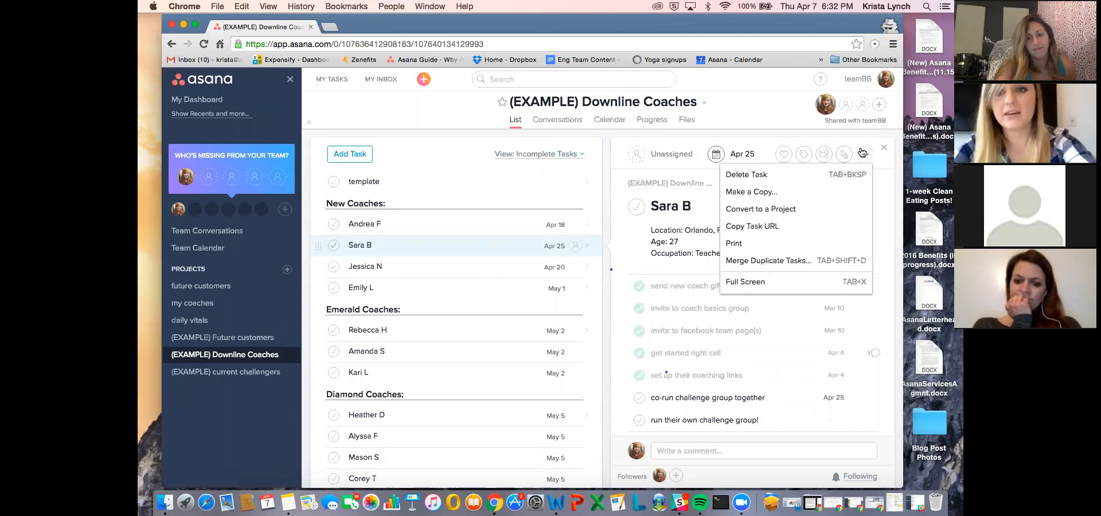
click(825, 173)
click(282, 467)
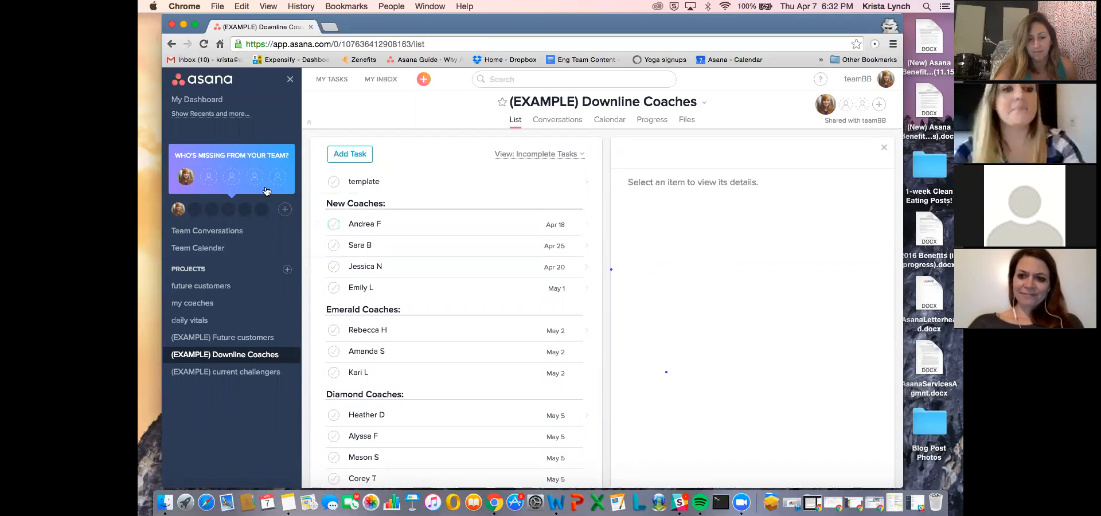
- Look through the teamBB team calendar for the tasks scheduled through the end of April 2016
click(210, 247)
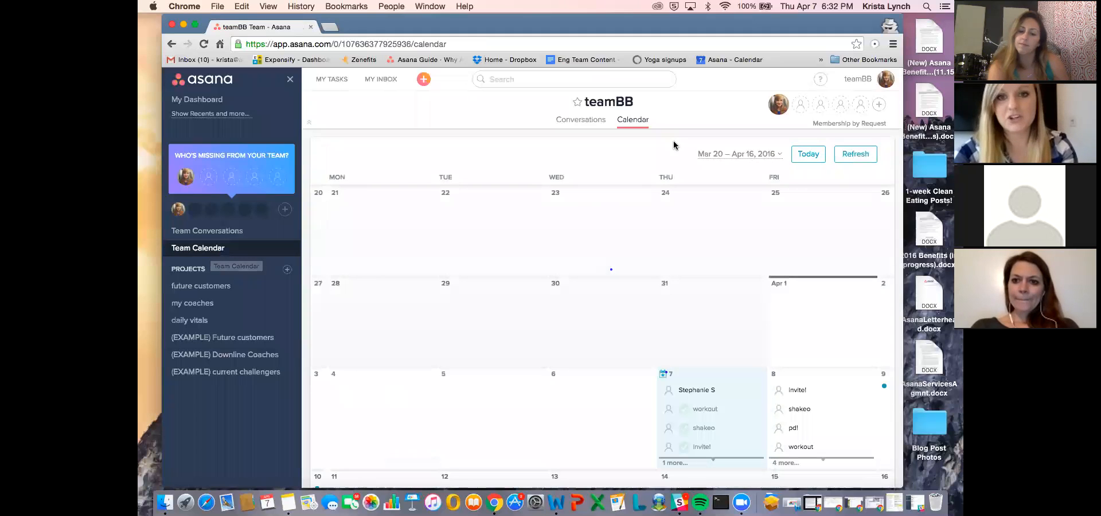
scroll(744, 270, down, 3)
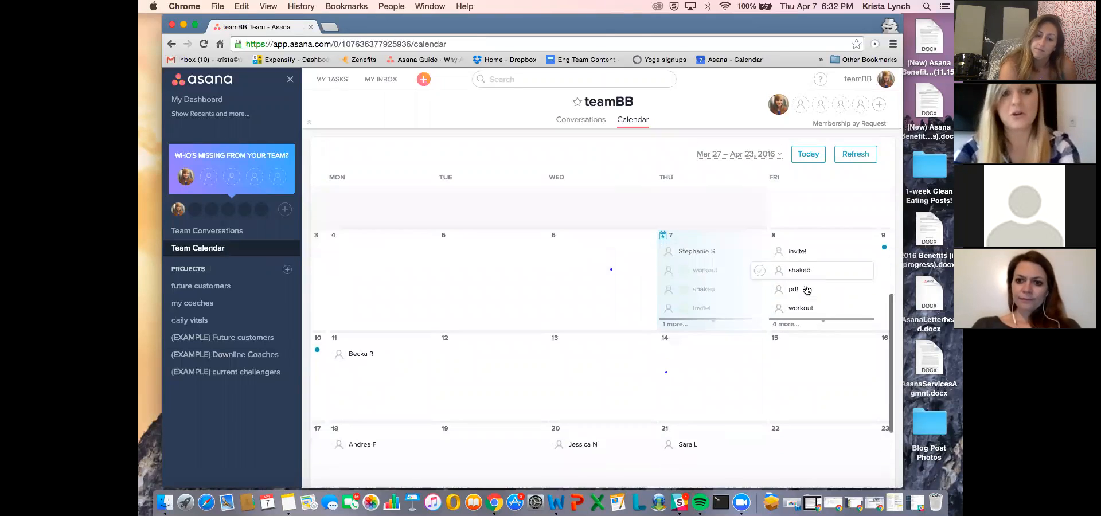
scroll(803, 289, down, 3)
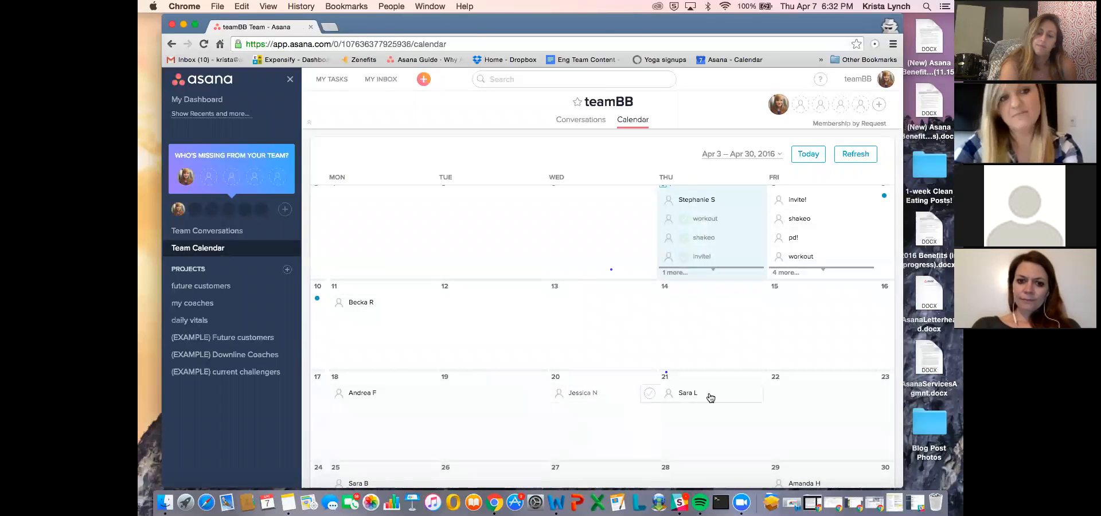
scroll(521, 279, down, 2)
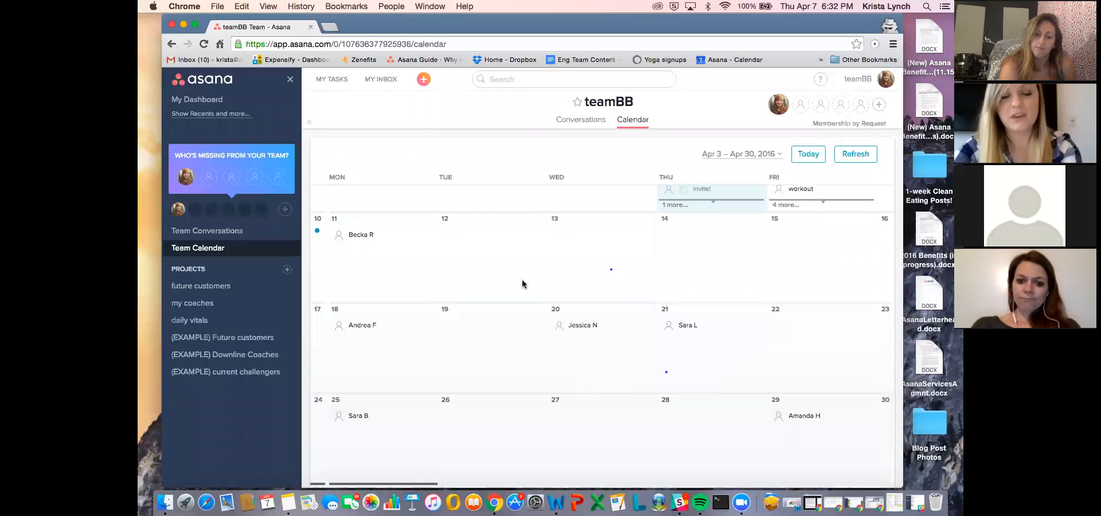
- View the future customers project list and return to the teamBB team calendar at the April 2016 weeks
scroll(522, 283, up, 6)
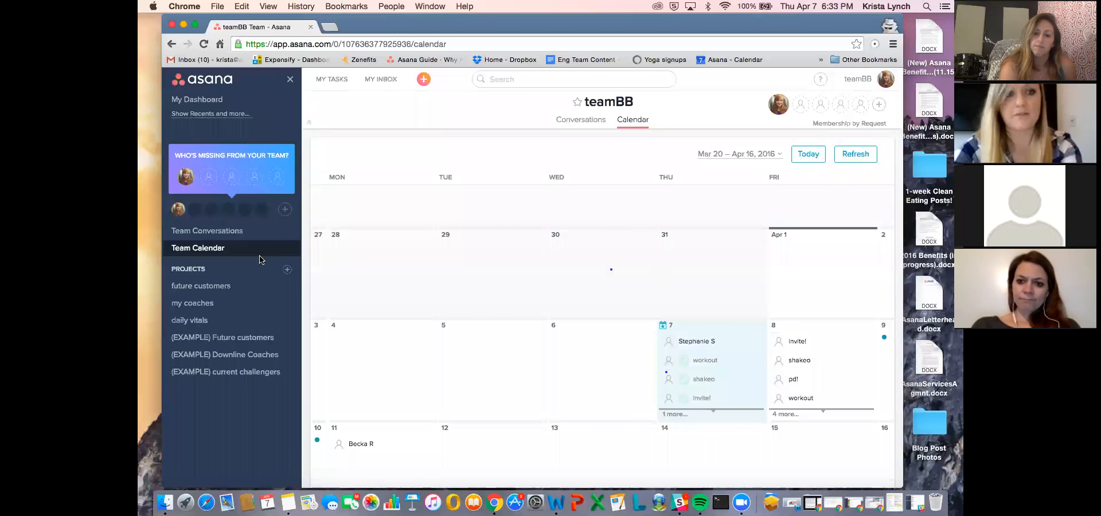
click(222, 286)
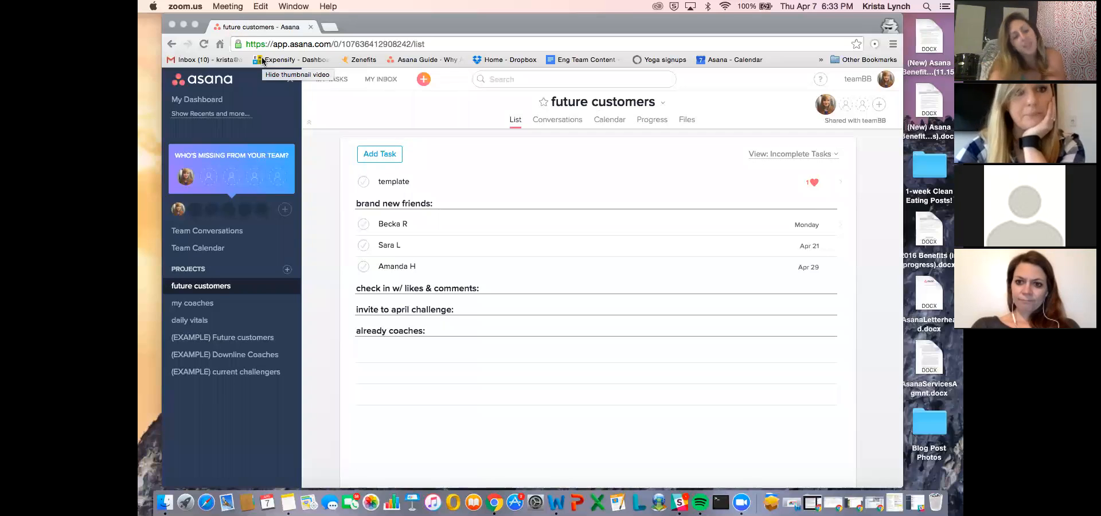
click(229, 253)
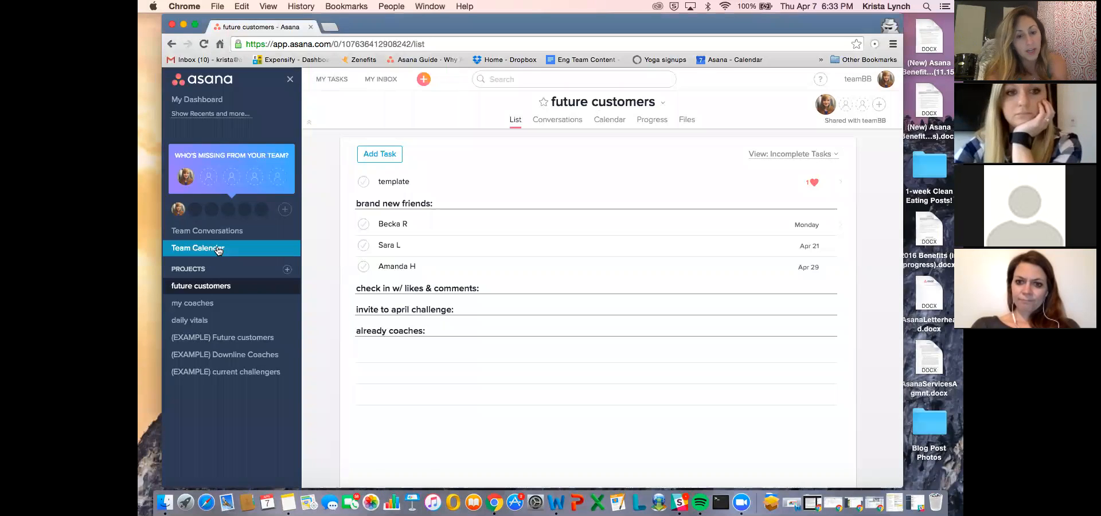
click(218, 248)
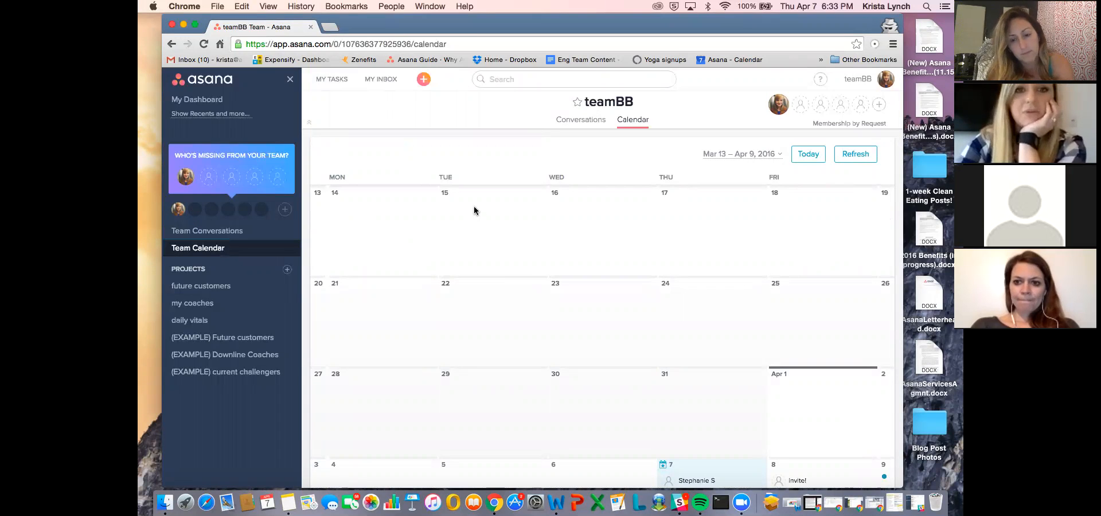
scroll(600, 238, down, 5)
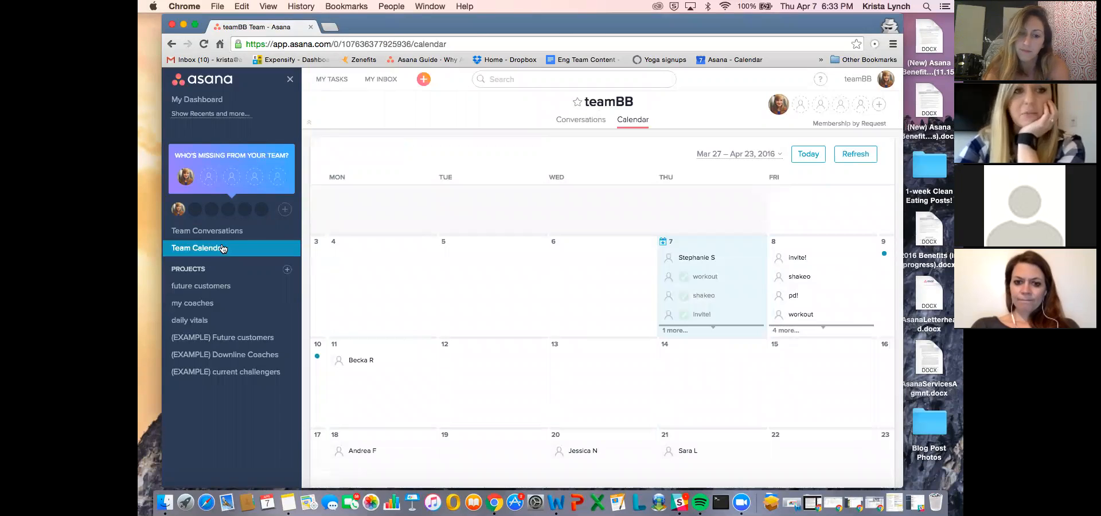
- Create a new project named Challenge groups, shared with teamBB
click(287, 270)
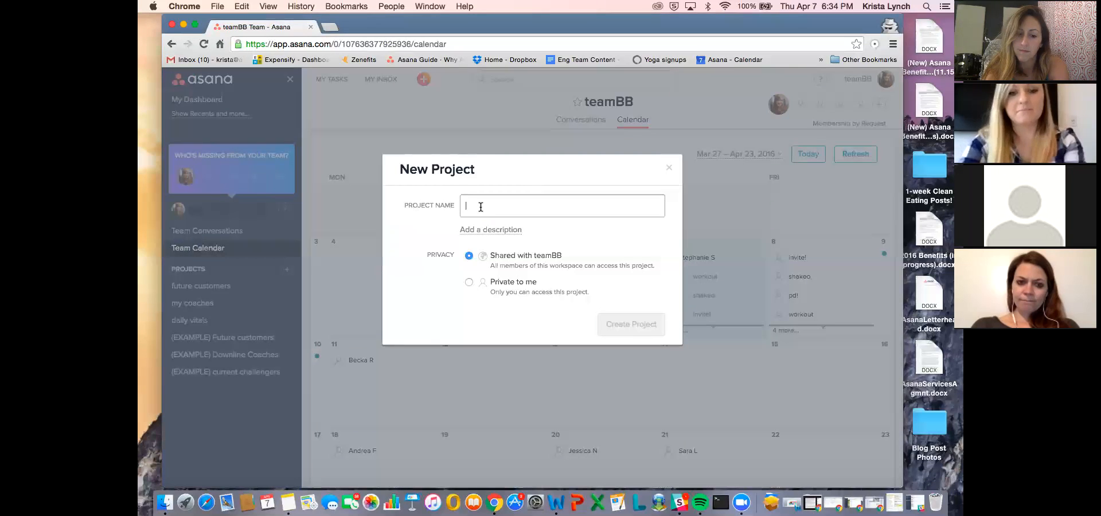
text(Challenge group)
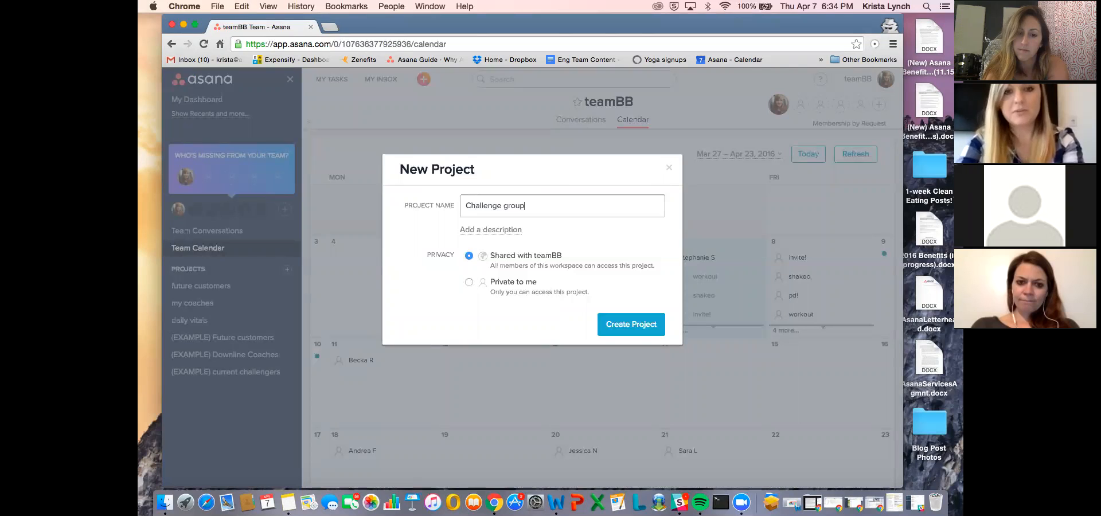
text(s)
click(633, 324)
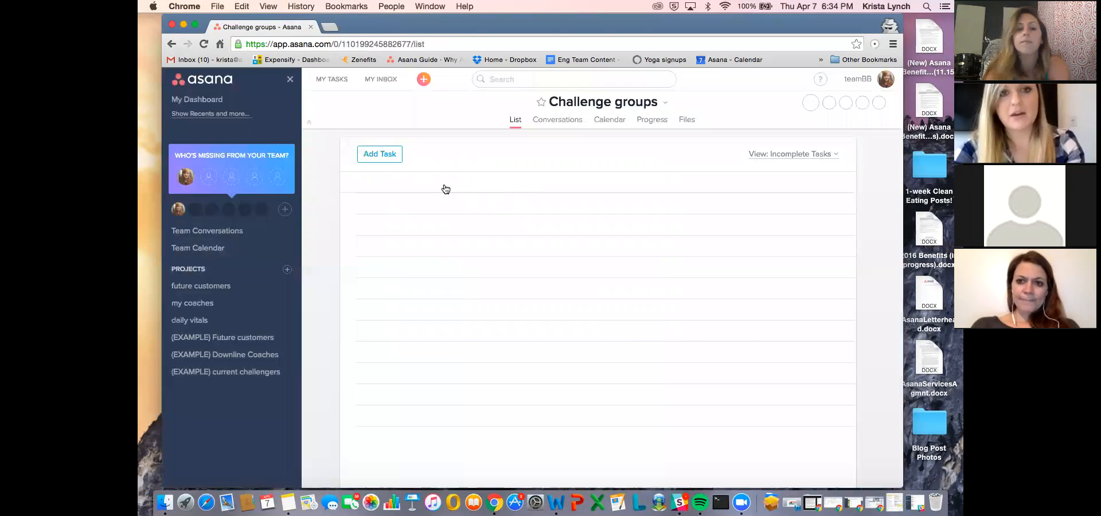
- Add four tasks named April, May, June and July to the Challenge groups project
click(448, 188)
text(April)
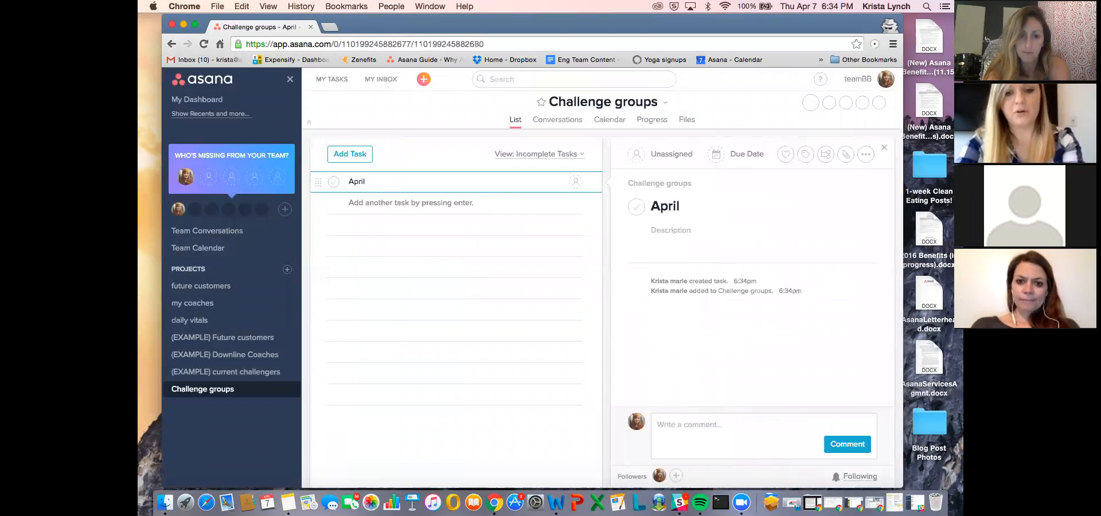
key(Return)
text(May)
key(Return)
text(June)
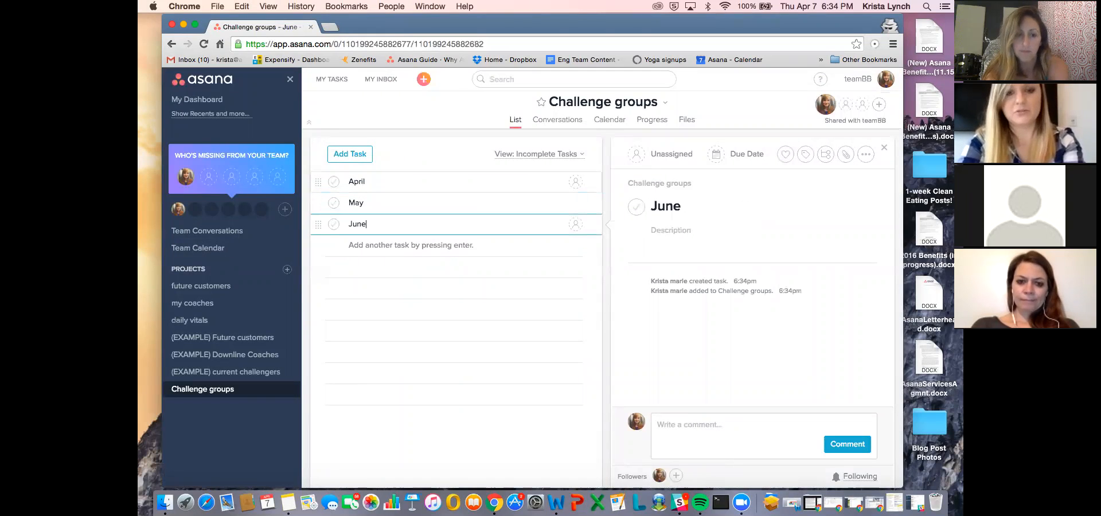
key(Return)
text(July)
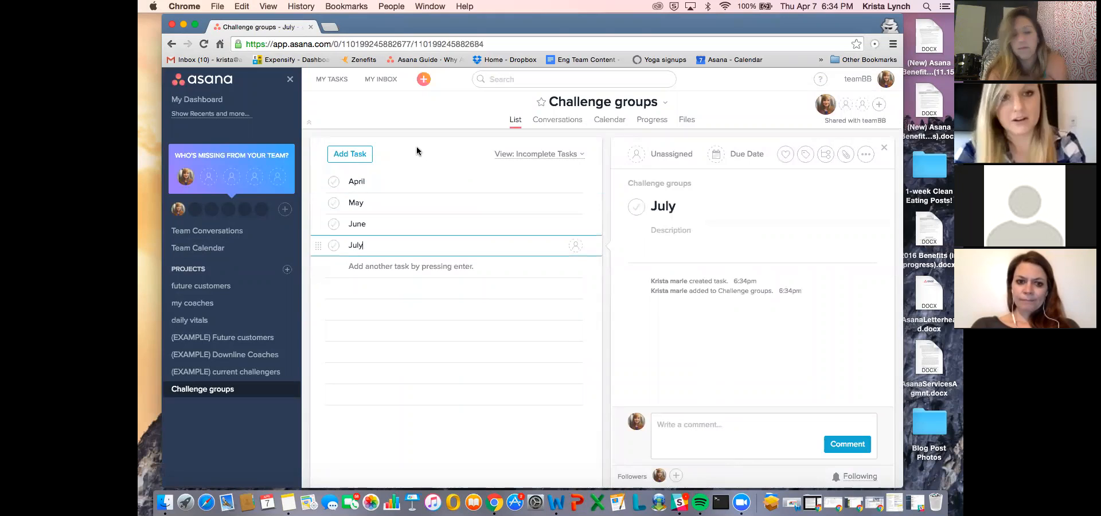
- Set the due date of the April task to April 14 and of the May task to May 17, 2016
click(526, 179)
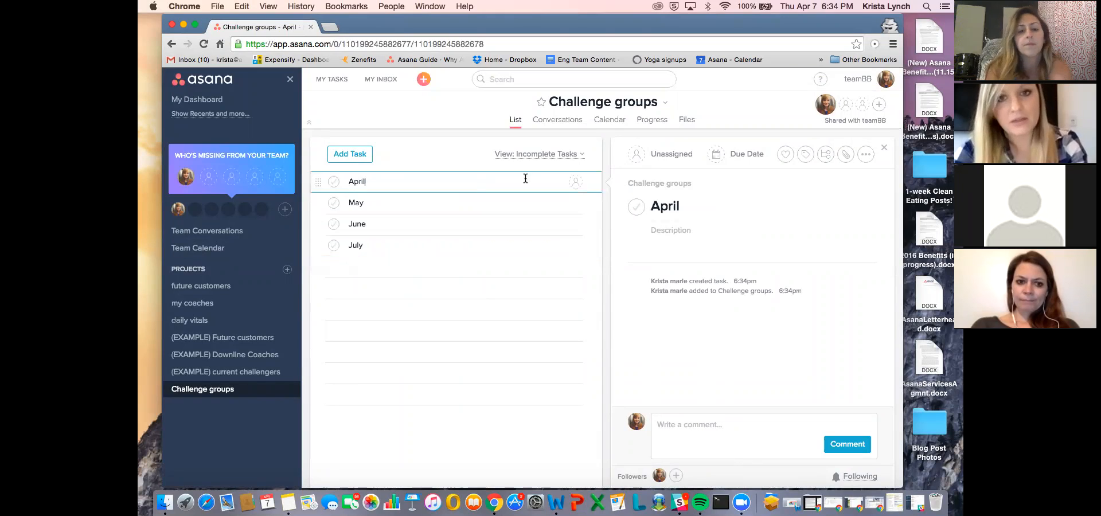
click(737, 155)
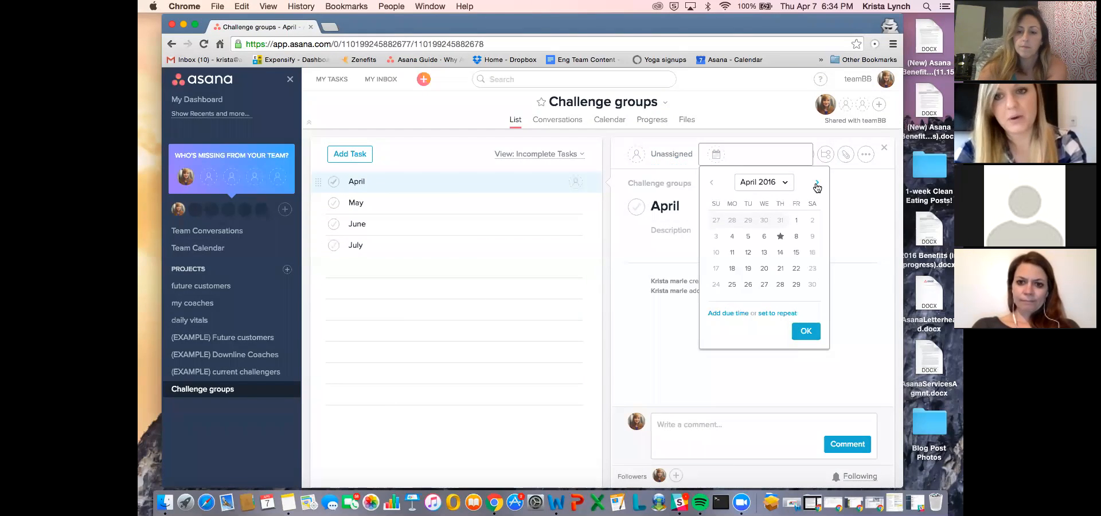
click(780, 253)
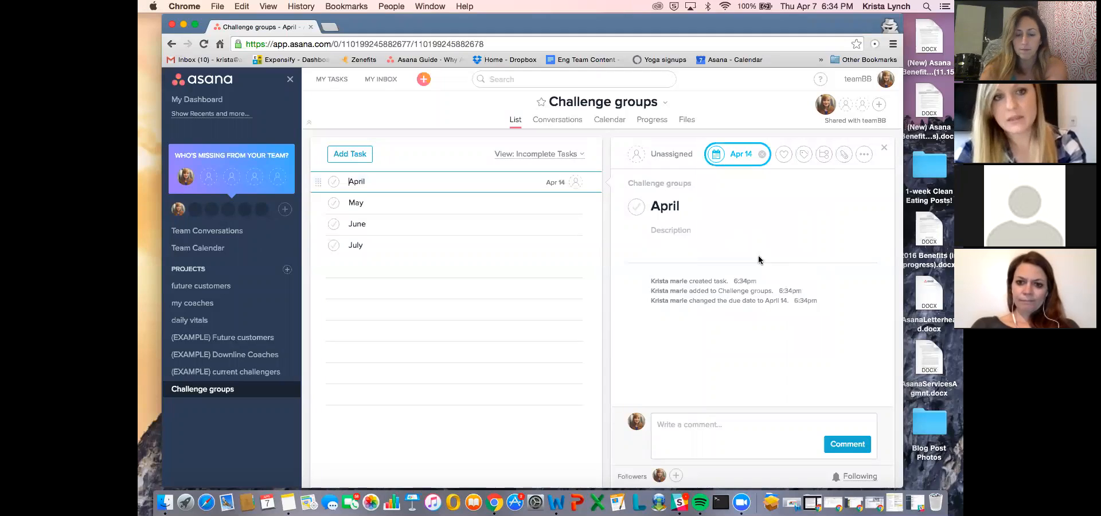
click(556, 204)
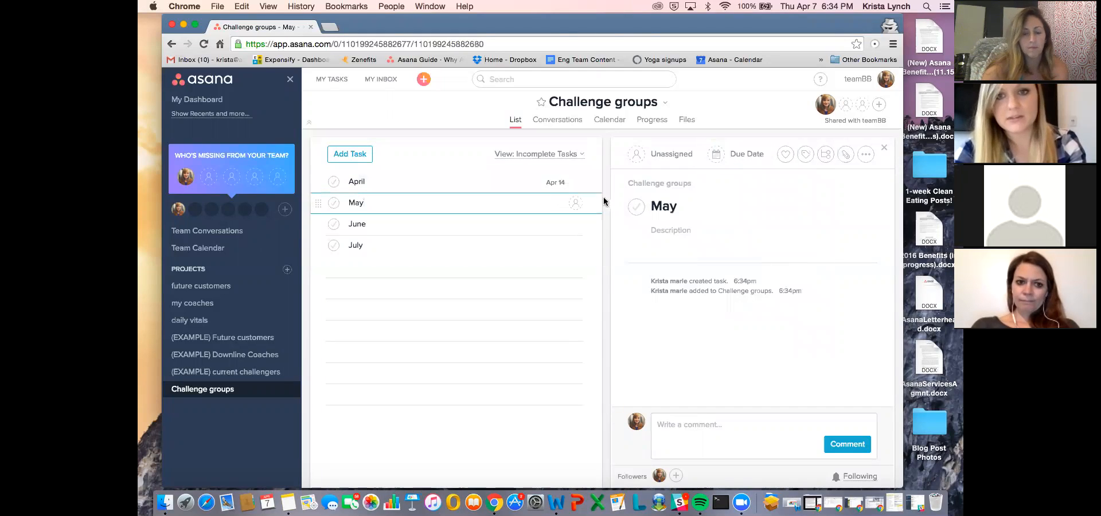
click(736, 153)
click(817, 182)
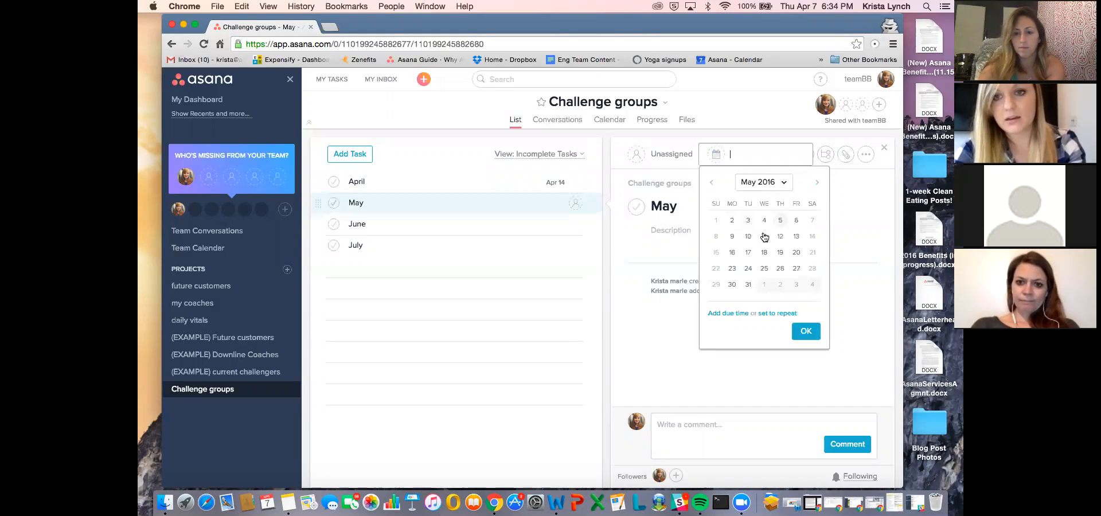
click(748, 252)
- Check the teamBB team calendar for the April task from the Challenge groups project
click(218, 248)
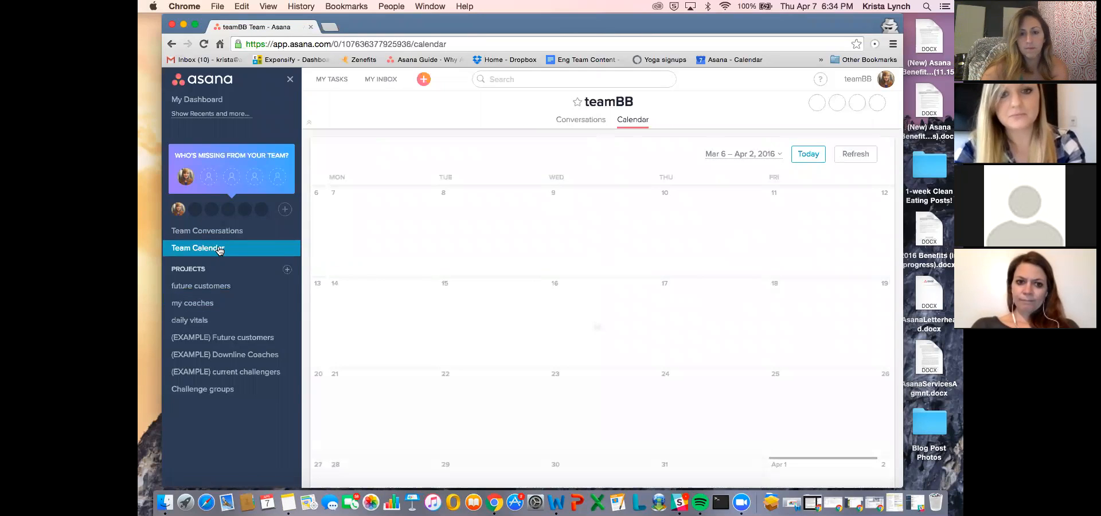
scroll(524, 246, down, 3)
scroll(525, 245, down, 5)
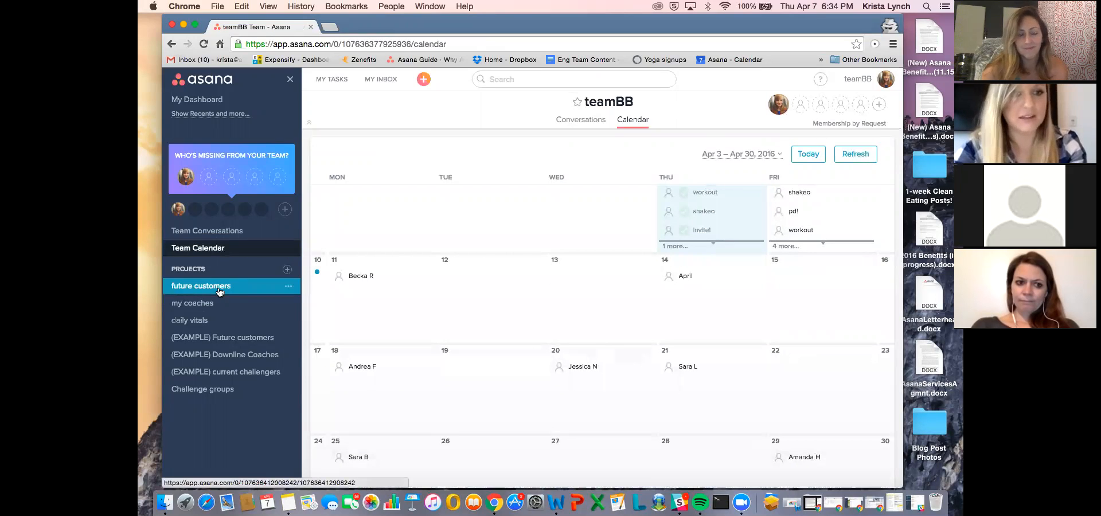
- Rename the April task in the Challenge groups project to "April Challenge Group Starts!"
click(224, 389)
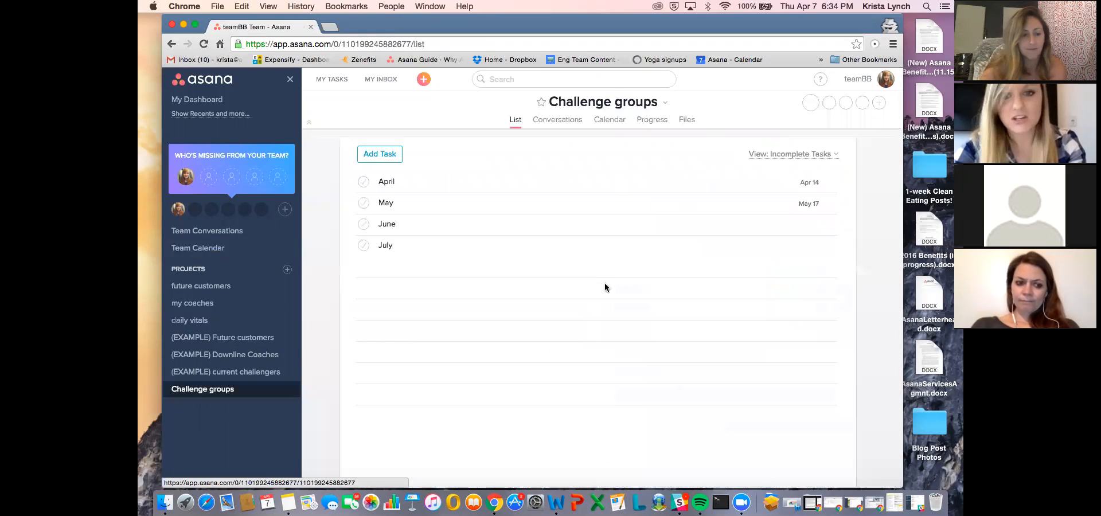
click(677, 181)
text(Challenge Grou)
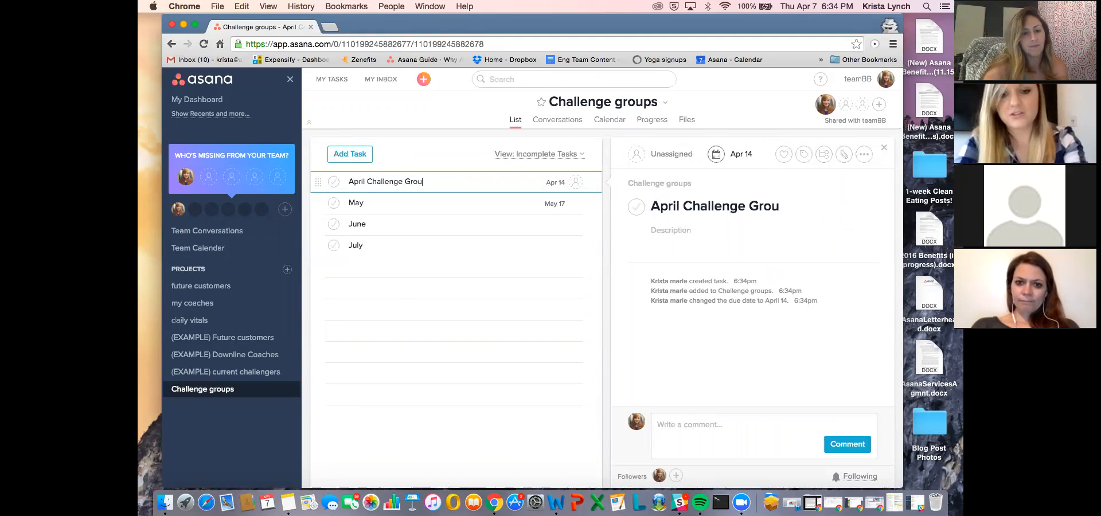
text(p Starts!)
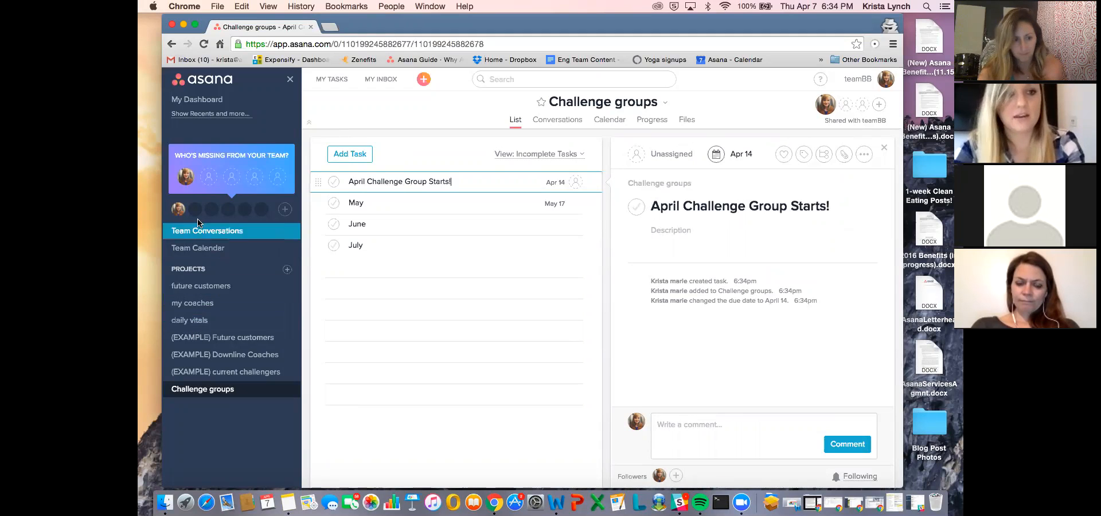
- Check how the renamed April challenge group task shows in the teamBB team calendar
click(197, 247)
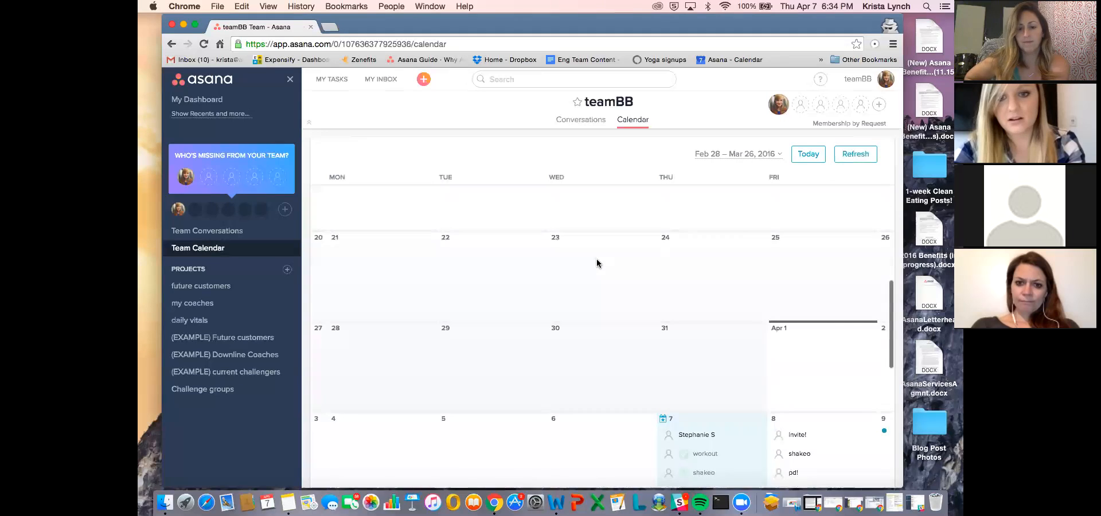
scroll(597, 263, down, 4)
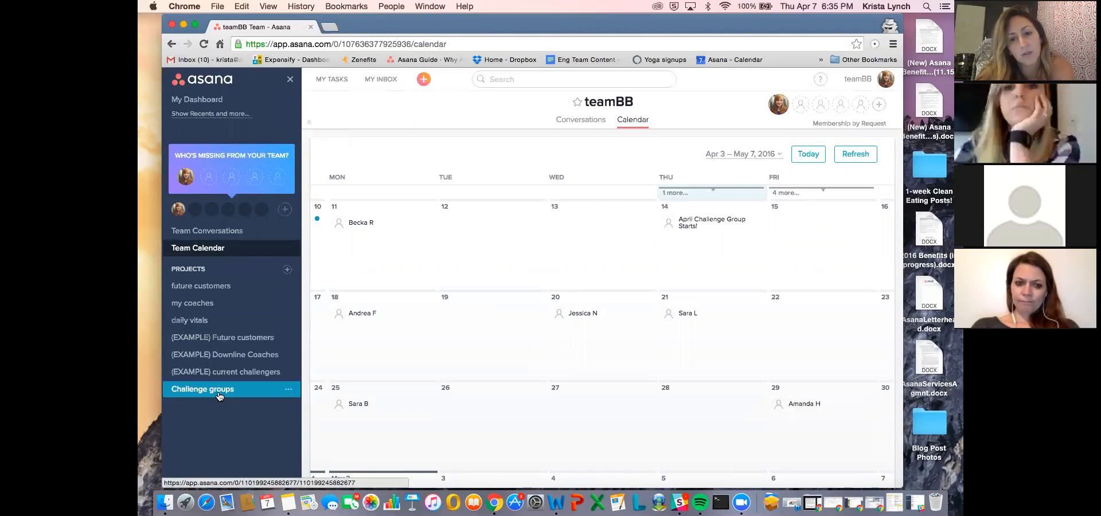
scroll(425, 437, up, 2)
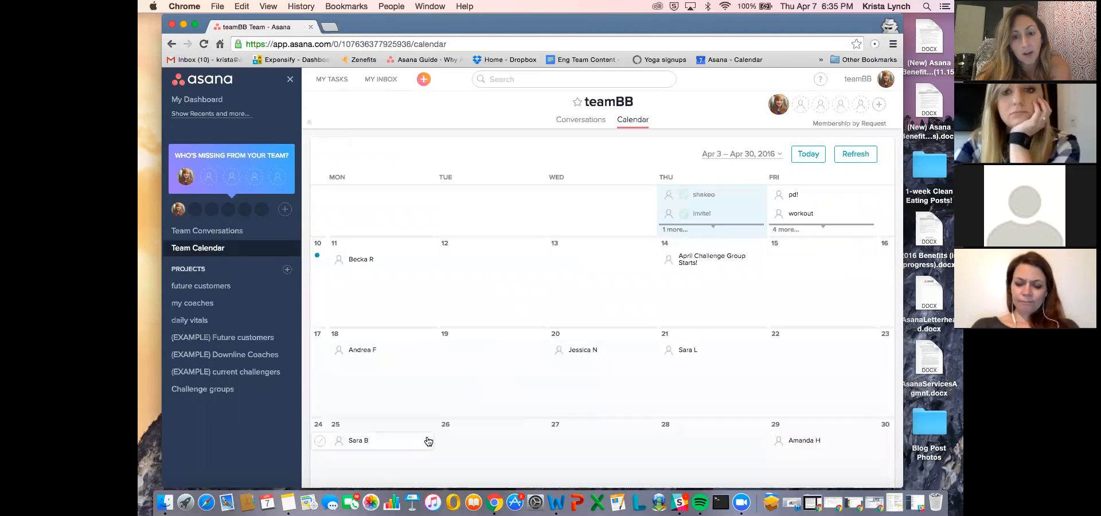
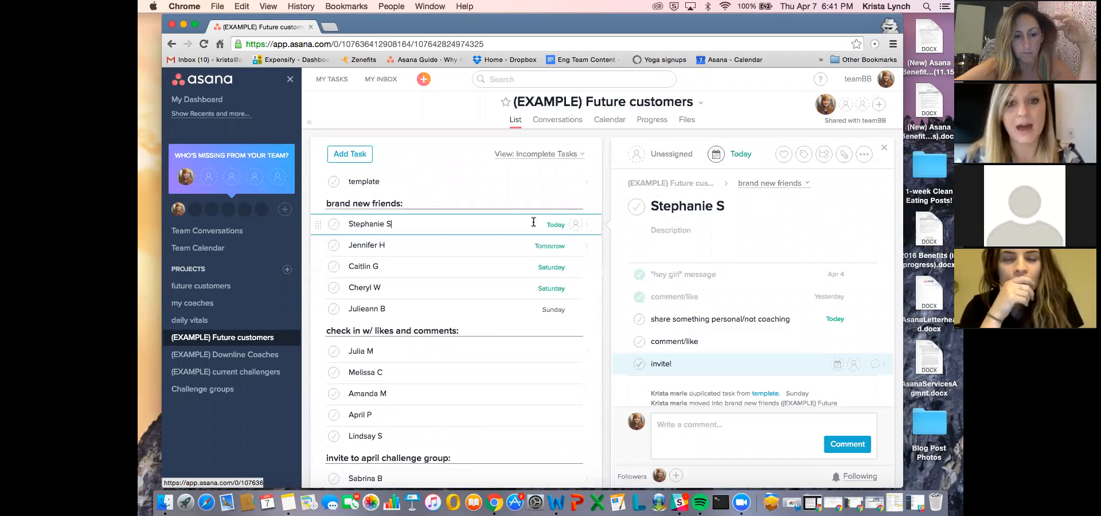
scroll(534, 221, down, 3)
scroll(533, 222, up, 3)
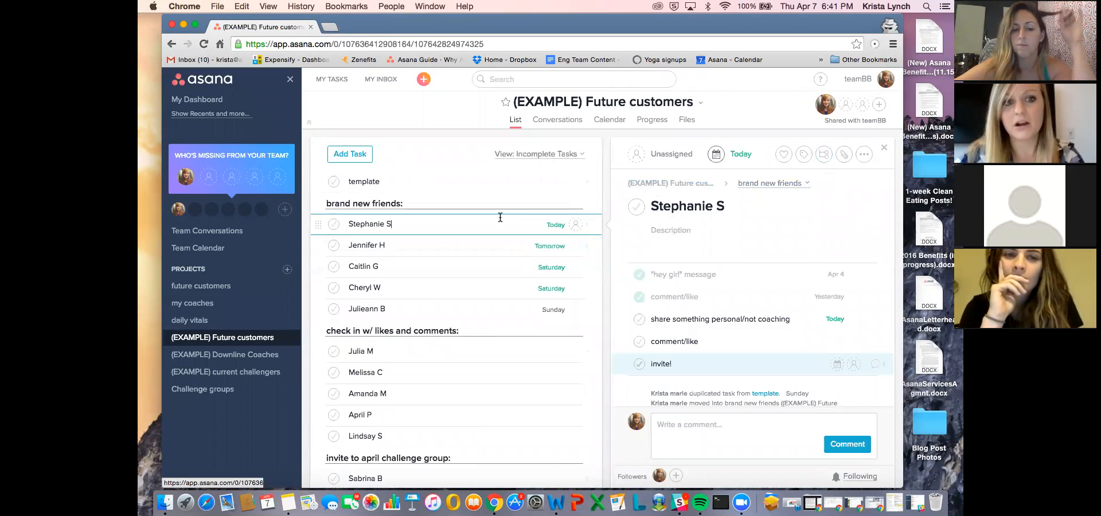
scroll(484, 195, down, 3)
scroll(481, 198, up, 3)
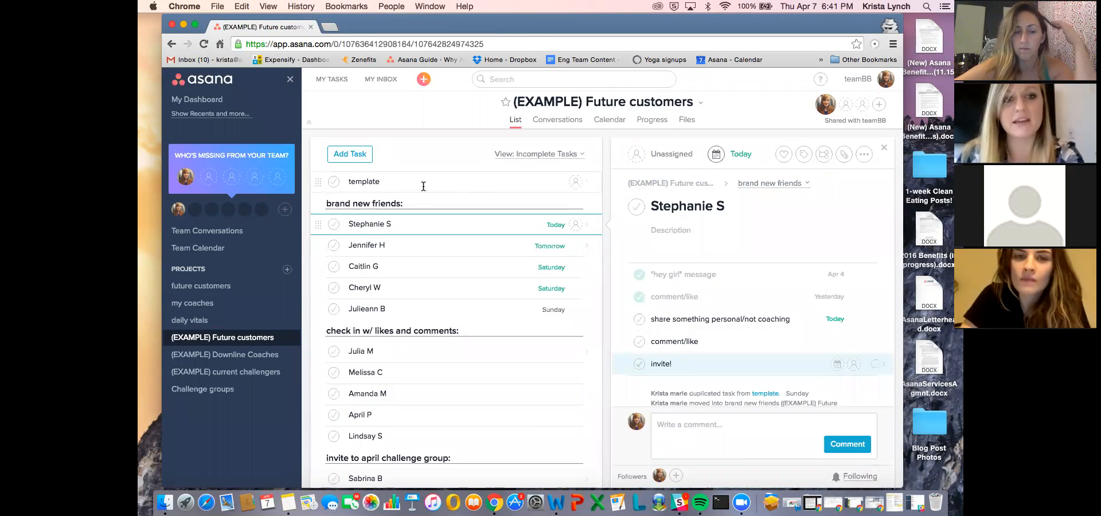
- Add a "Today:" section after the last task under already bb coaches in the (EXAMPLE) Future customers project
scroll(423, 186, down, 5)
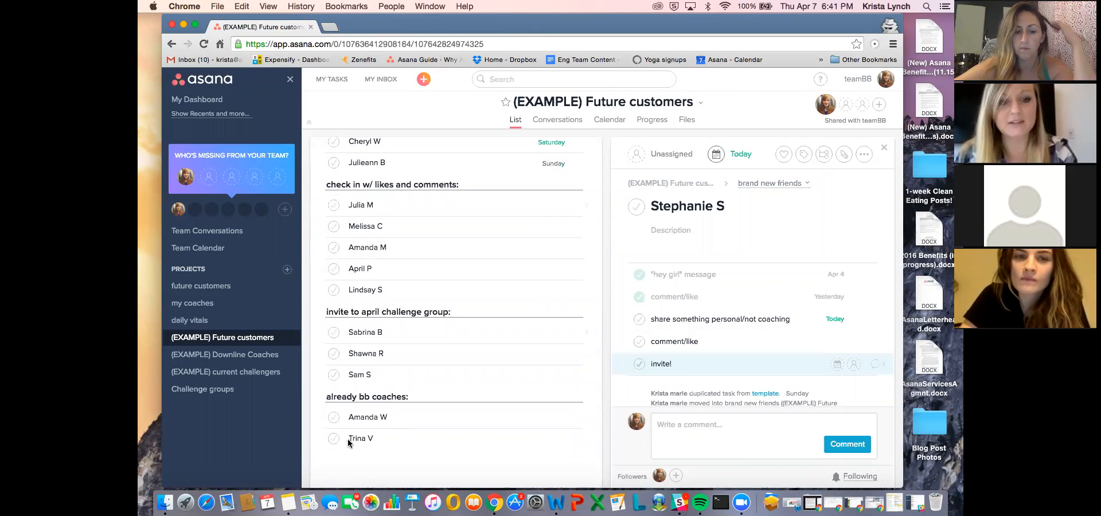
click(407, 438)
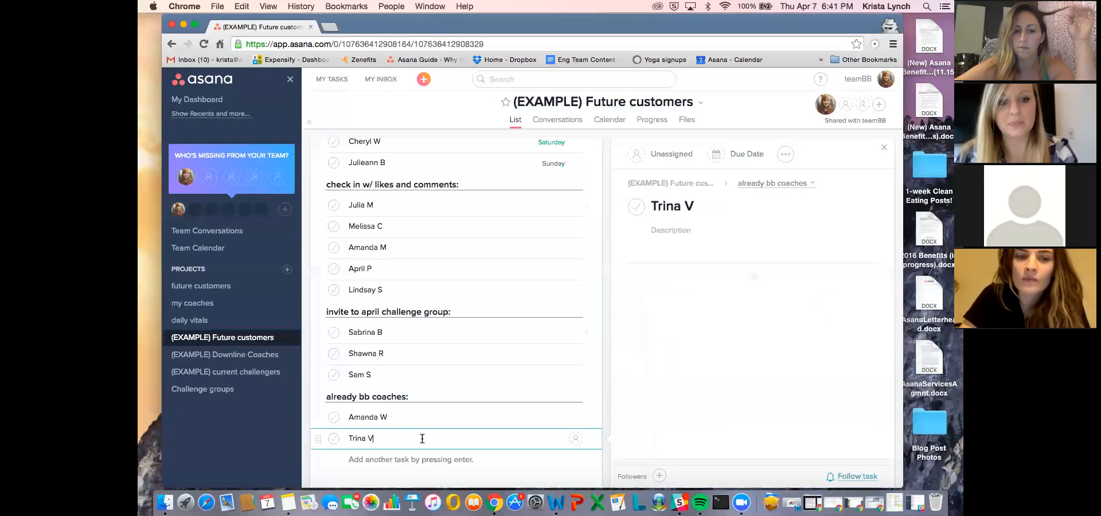
key(Return)
text(Today:)
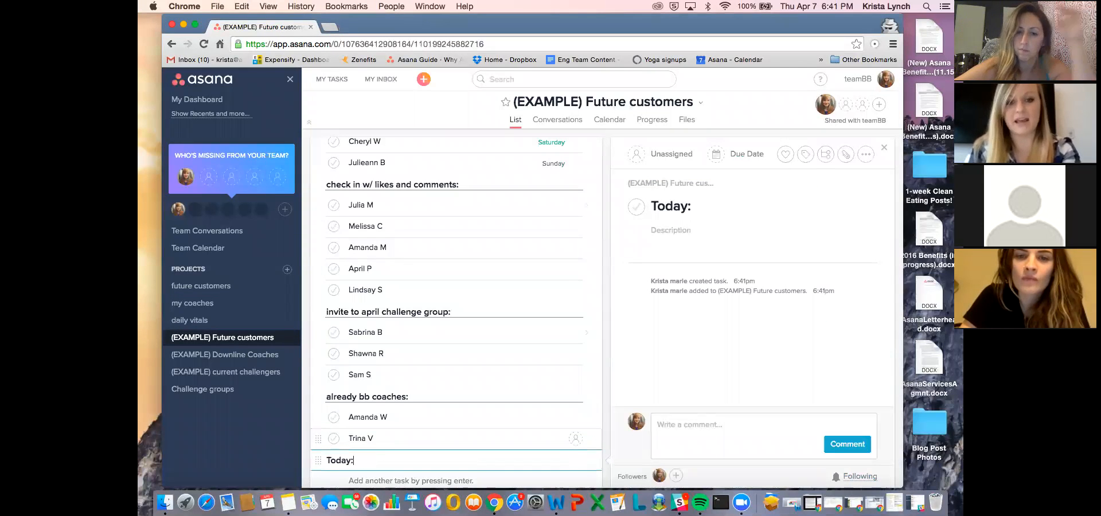
- Review the (EXAMPLE) Future customers list from the brand new friends section to the new "Today:" section
scroll(412, 373, down, 1)
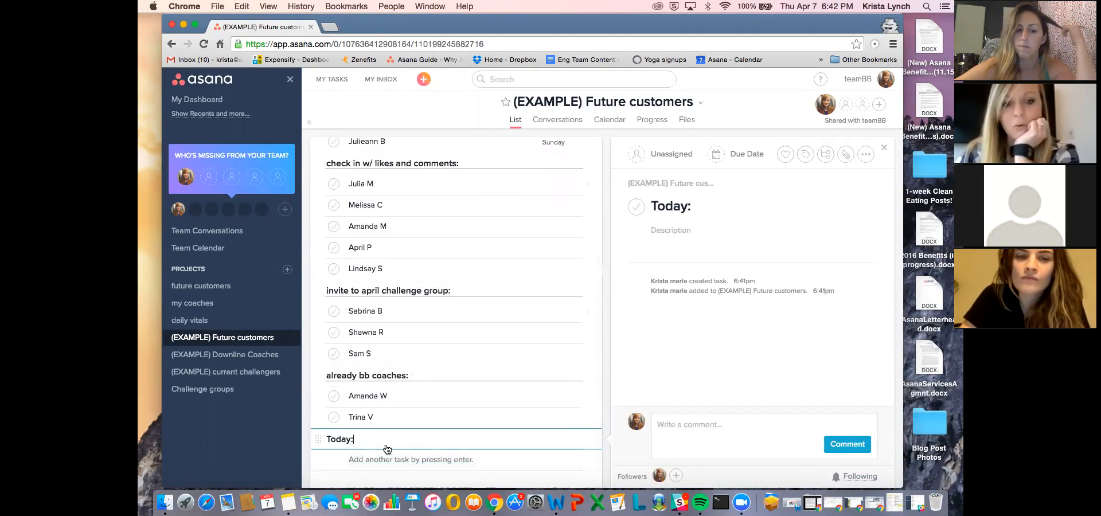
scroll(392, 436, up, 4)
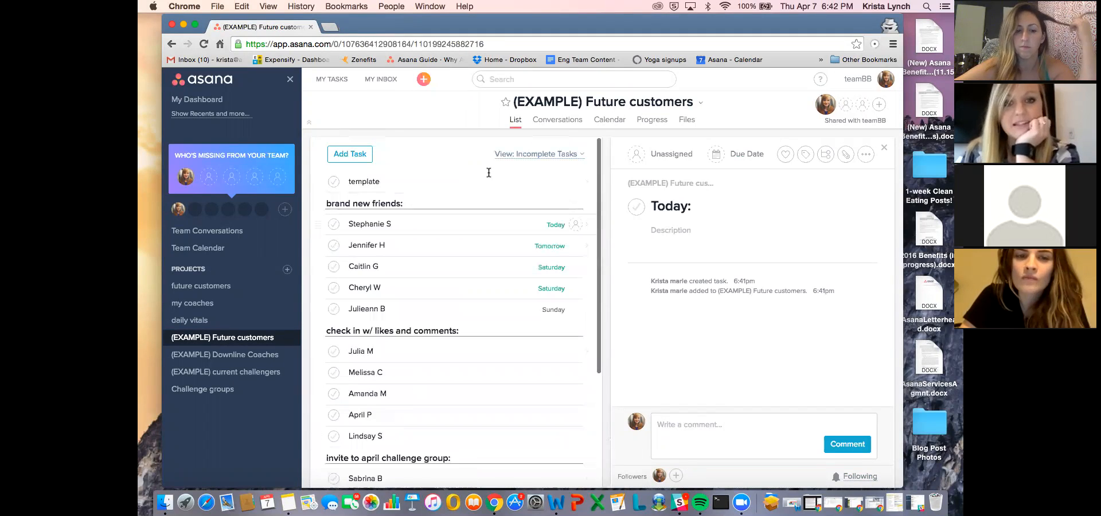
scroll(483, 216, down, 4)
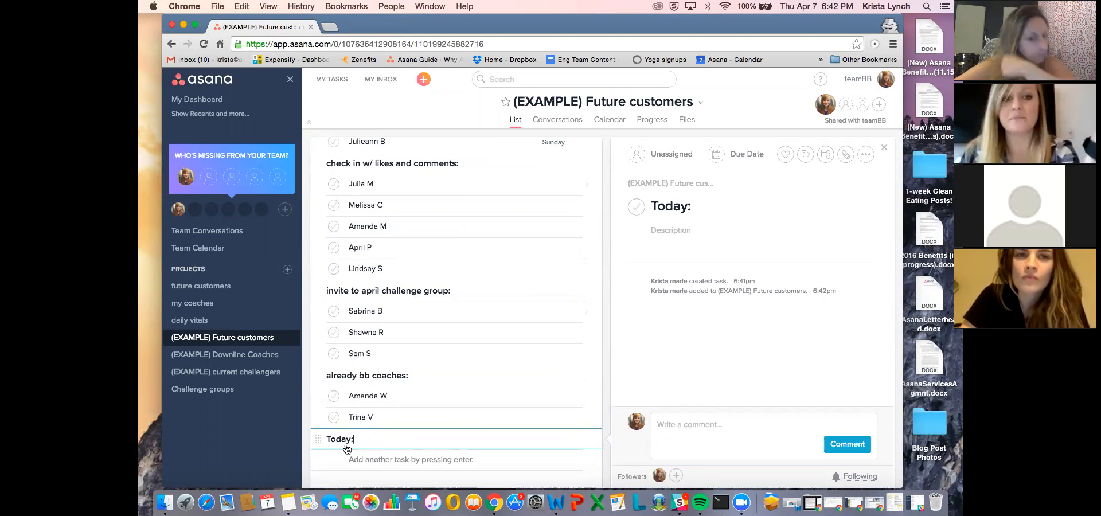
scroll(430, 310, up, 3)
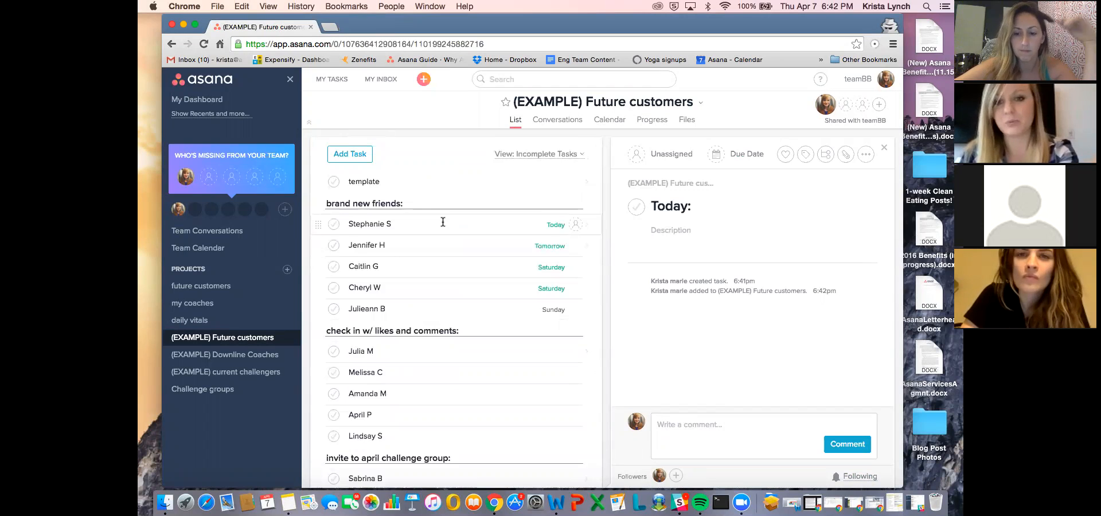
scroll(443, 221, down, 4)
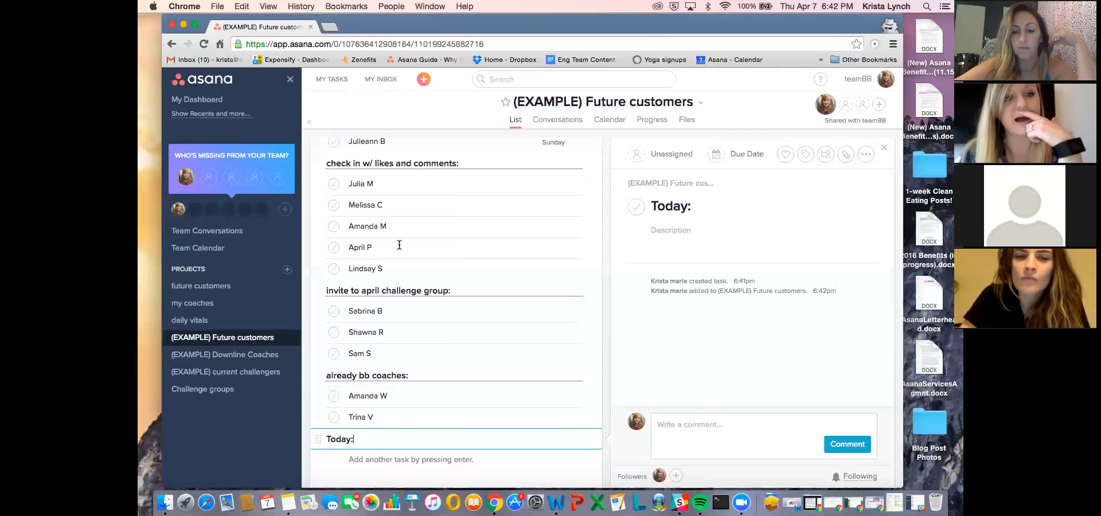
scroll(391, 246, up, 3)
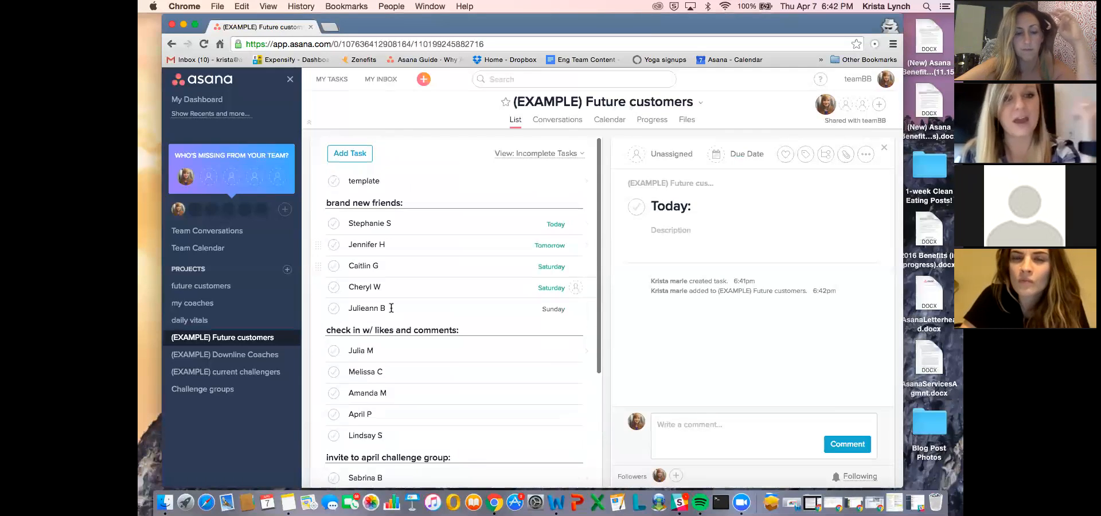
scroll(391, 246, down, 3)
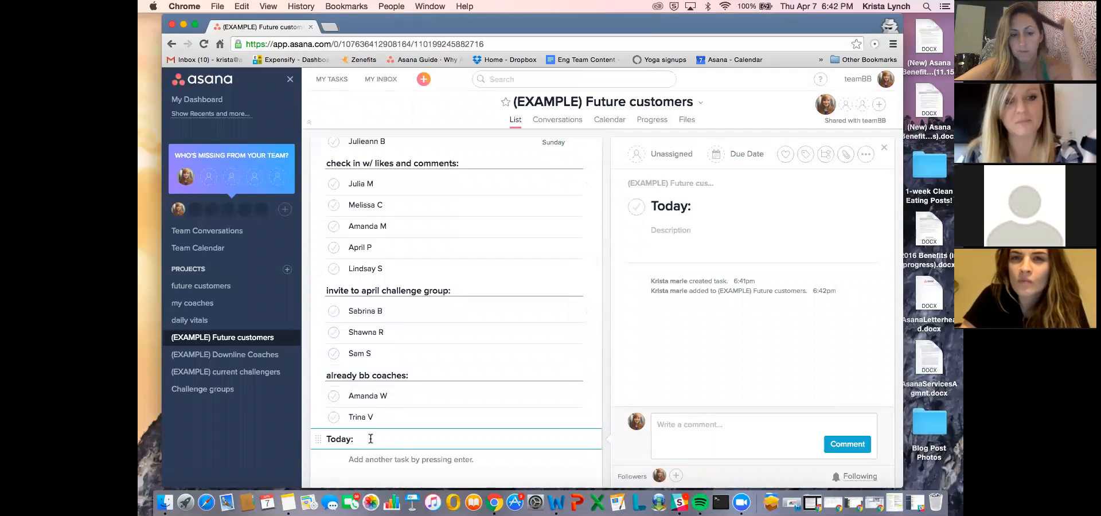
scroll(370, 438, up, 3)
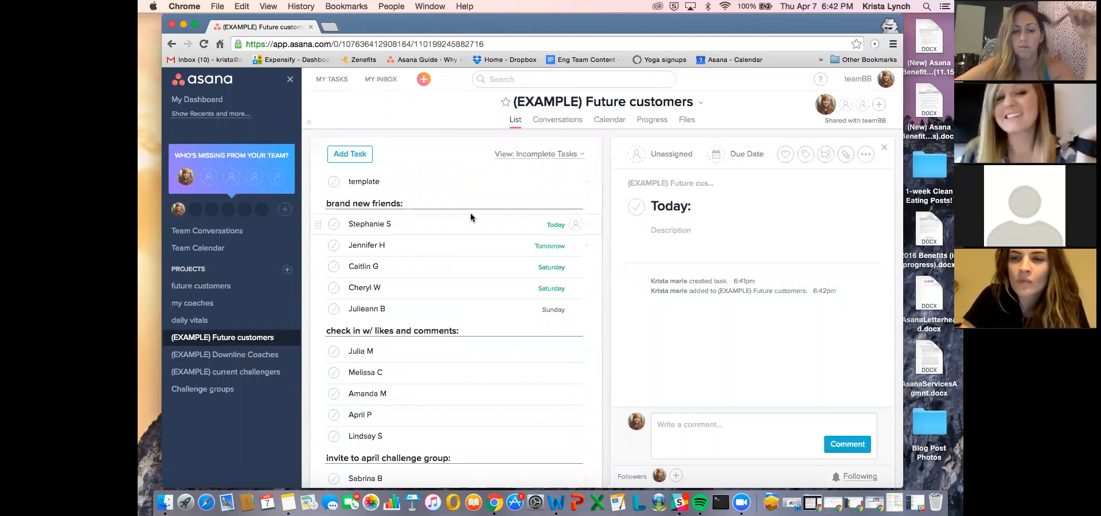
scroll(470, 218, down, 3)
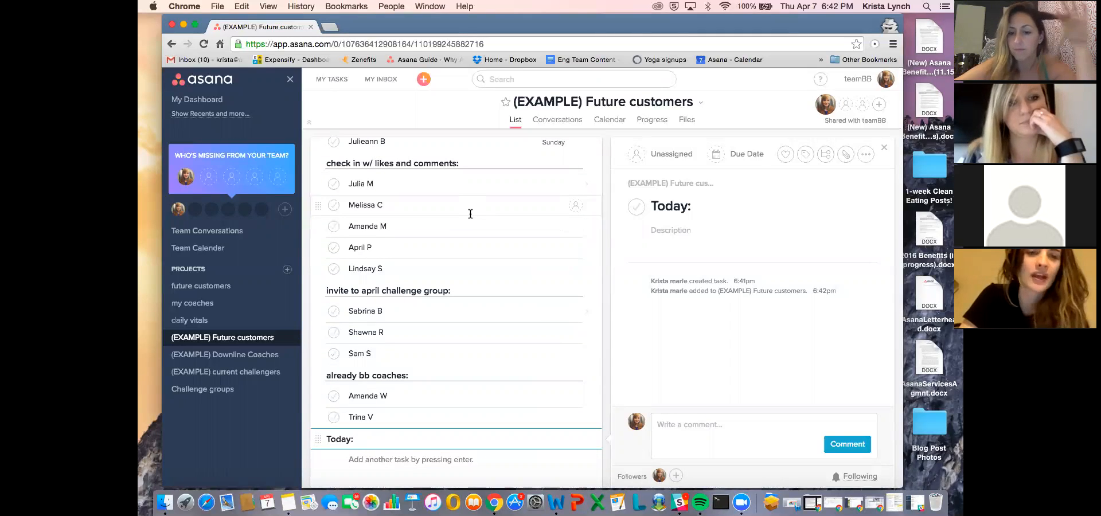
scroll(470, 213, up, 3)
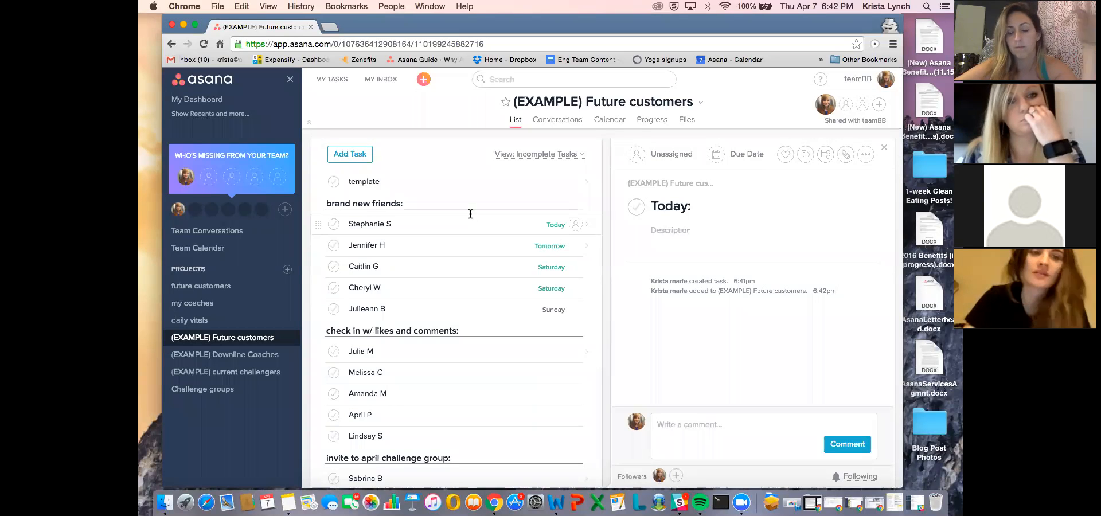
click(483, 228)
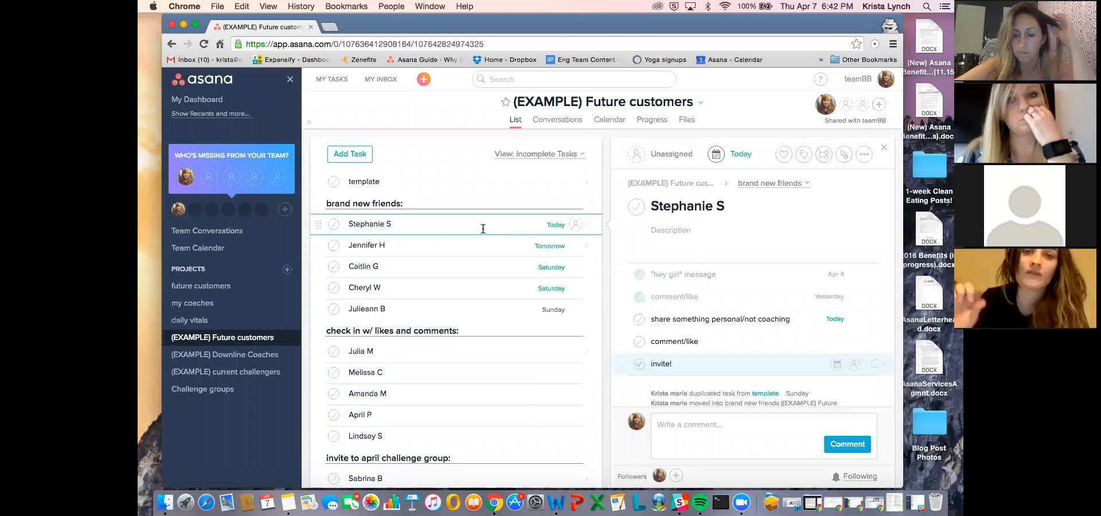
click(862, 154)
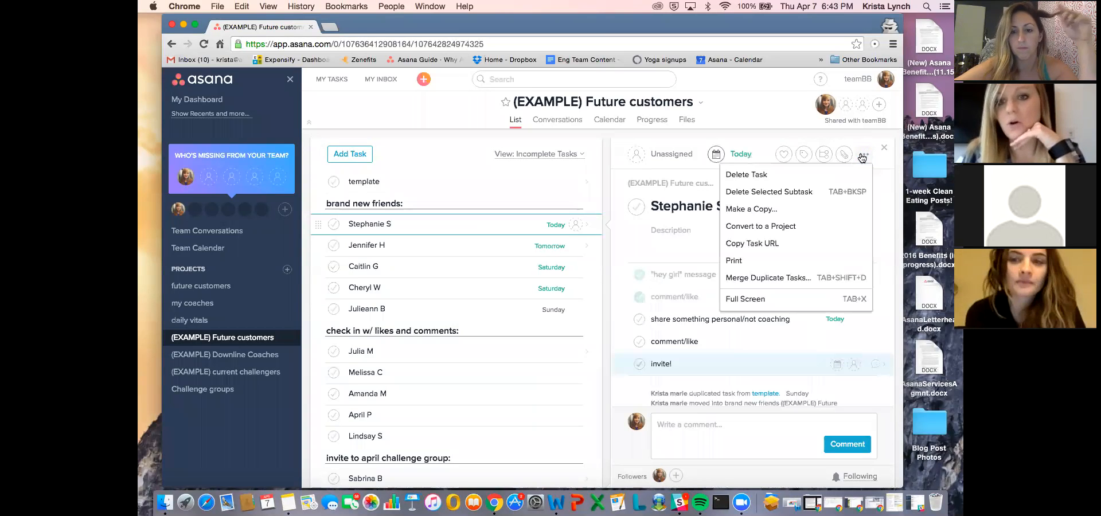
click(798, 227)
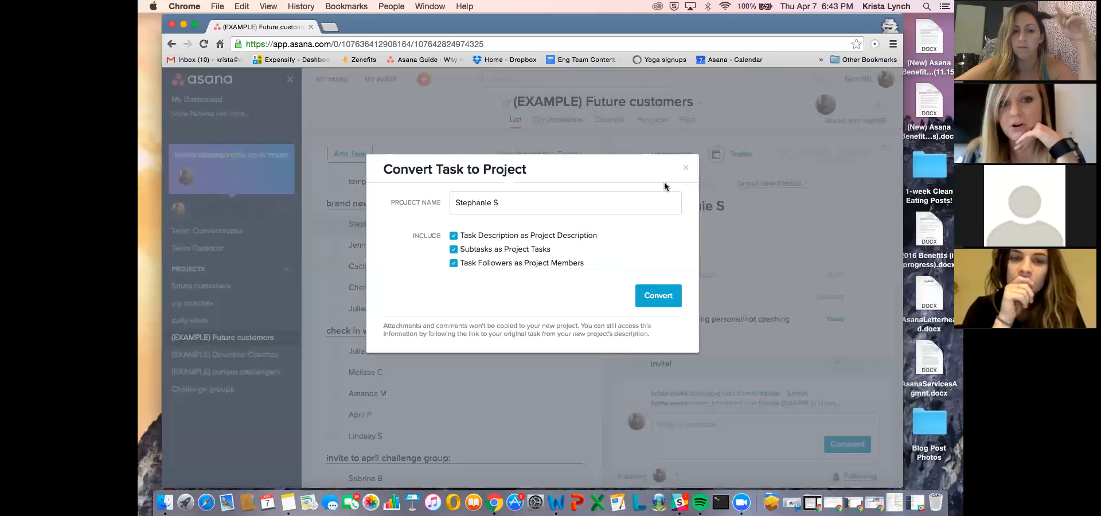
click(685, 167)
click(862, 154)
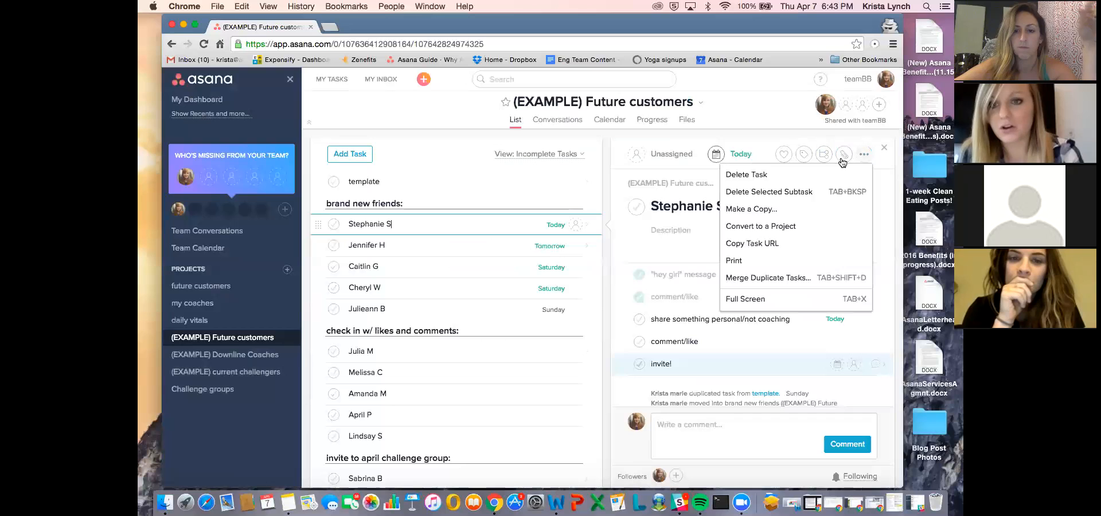
click(795, 210)
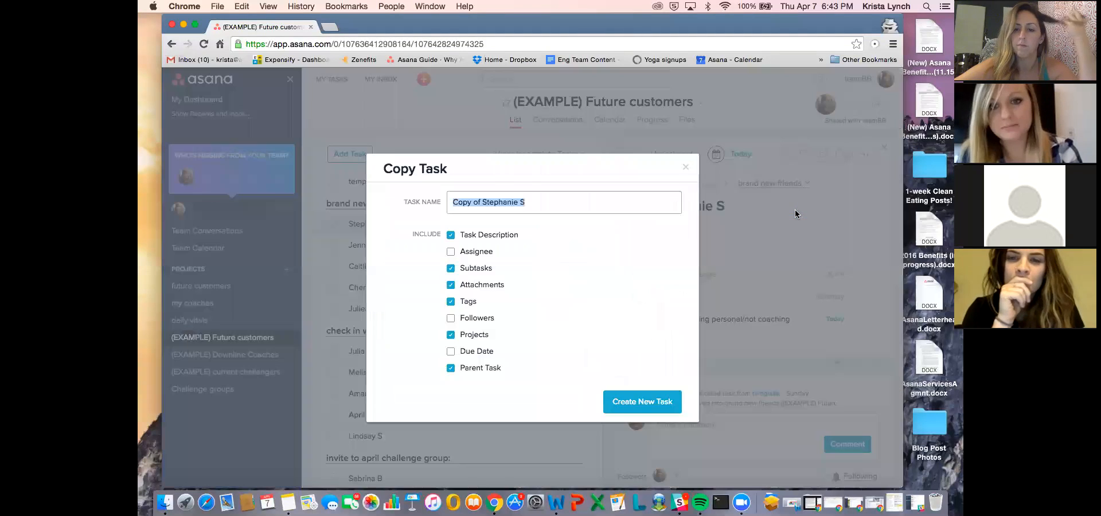
click(687, 168)
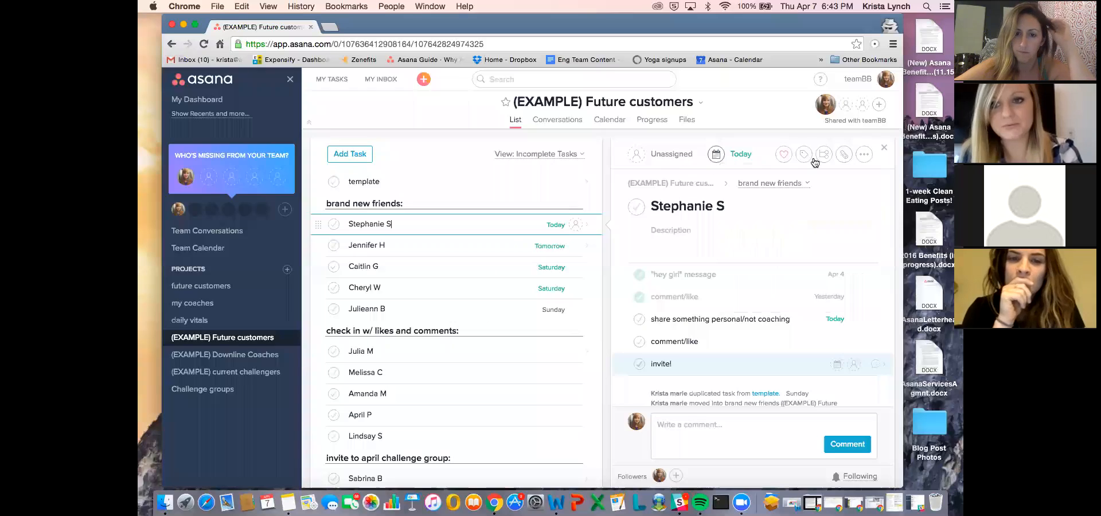
click(861, 155)
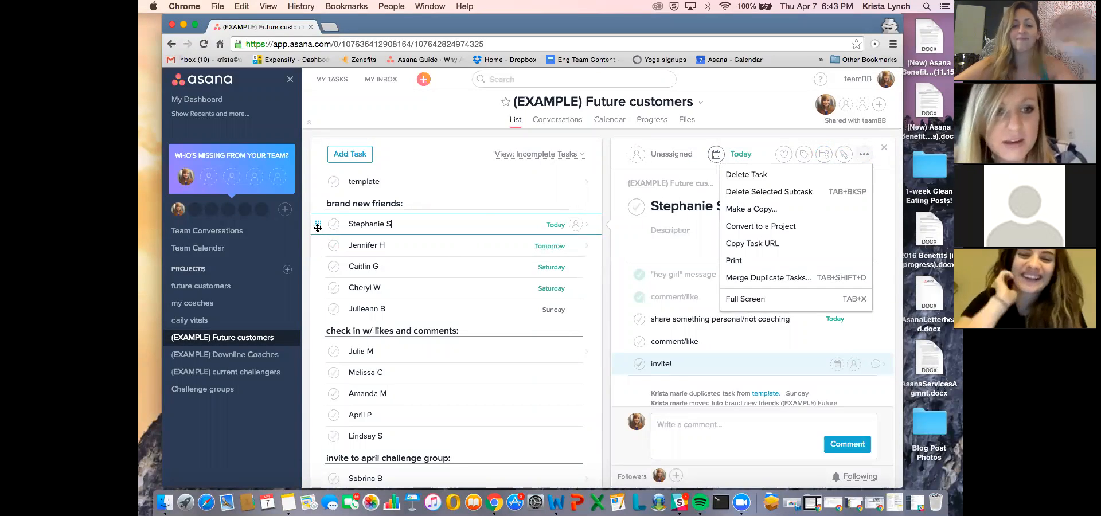
- Move the first brand new friends task into the (EXAMPLE) Downline Coaches project and open that project
click(317, 224)
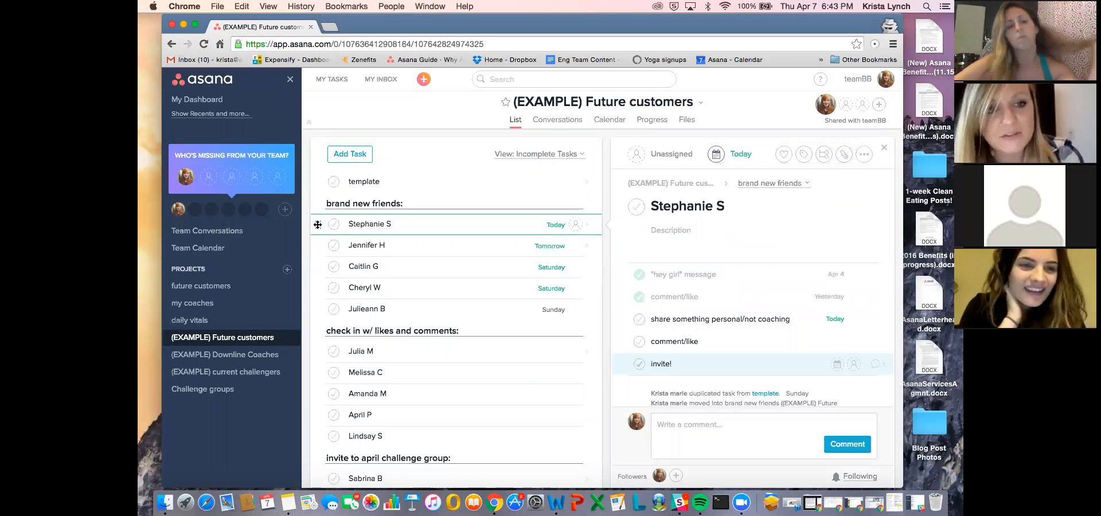
drag(317, 224, 344, 226)
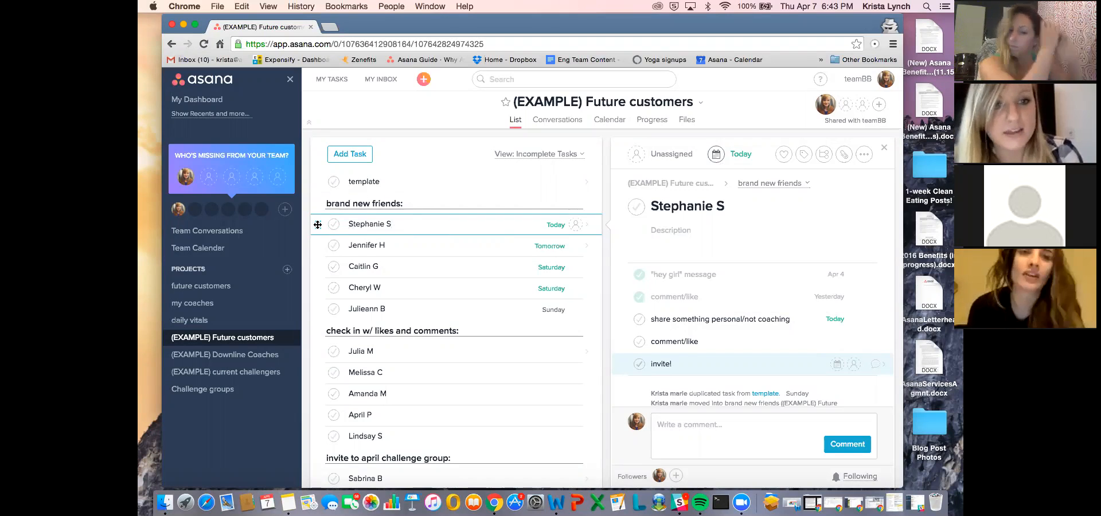
drag(315, 225, 250, 360)
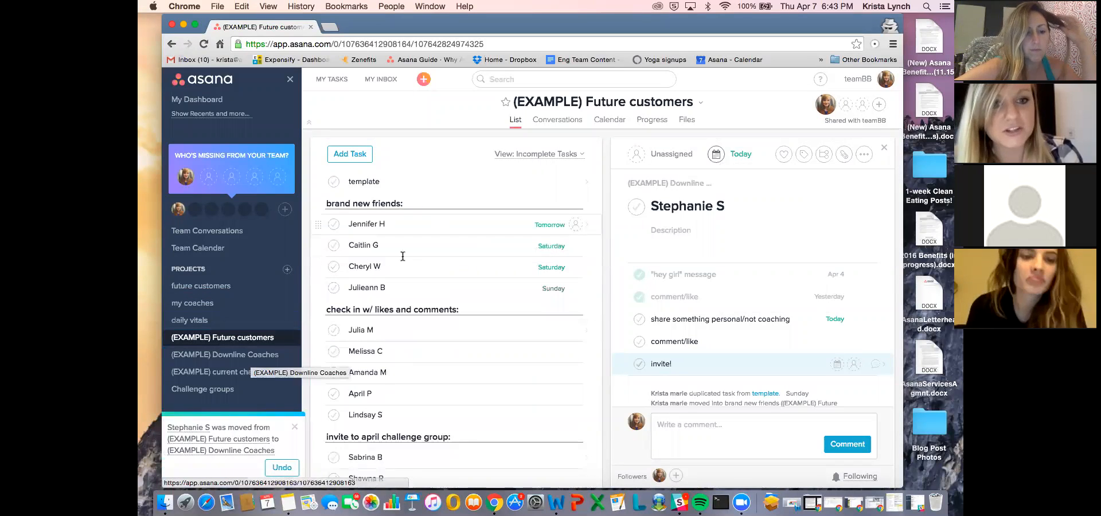
click(236, 356)
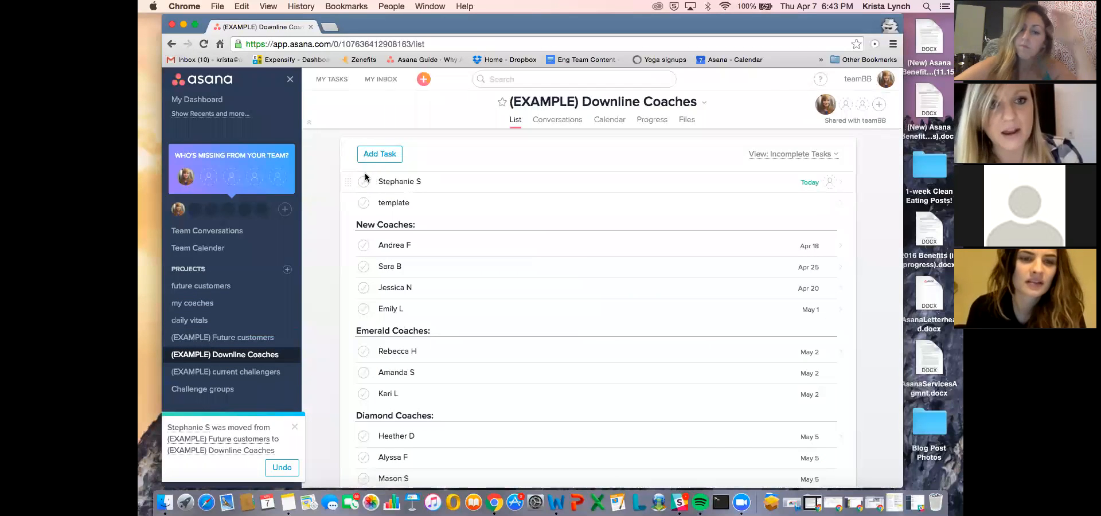
- Compare the subtasks and history of the moved task with the subtasks of the template in (EXAMPLE) Downline Coaches
click(404, 181)
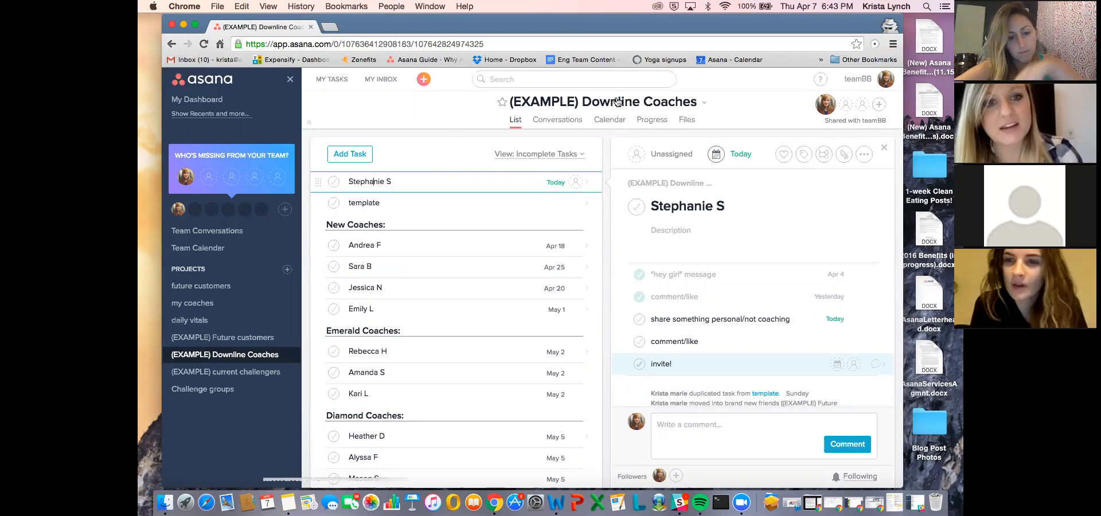
click(398, 201)
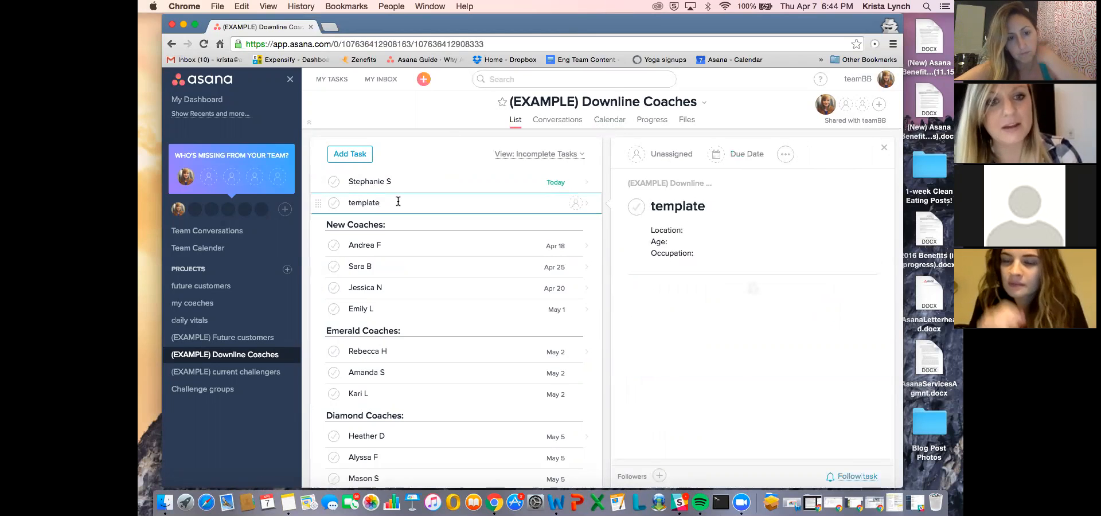
click(392, 182)
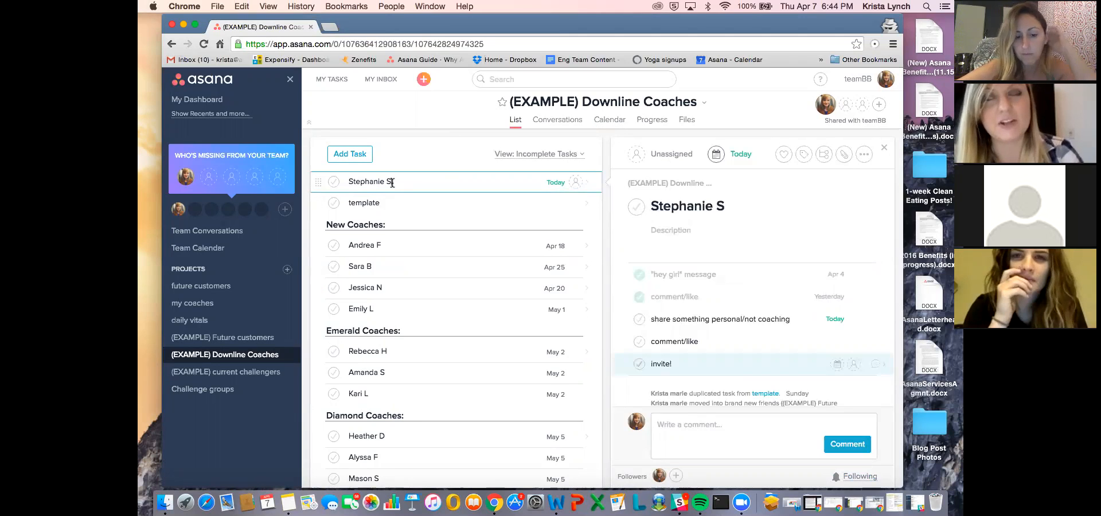
click(395, 201)
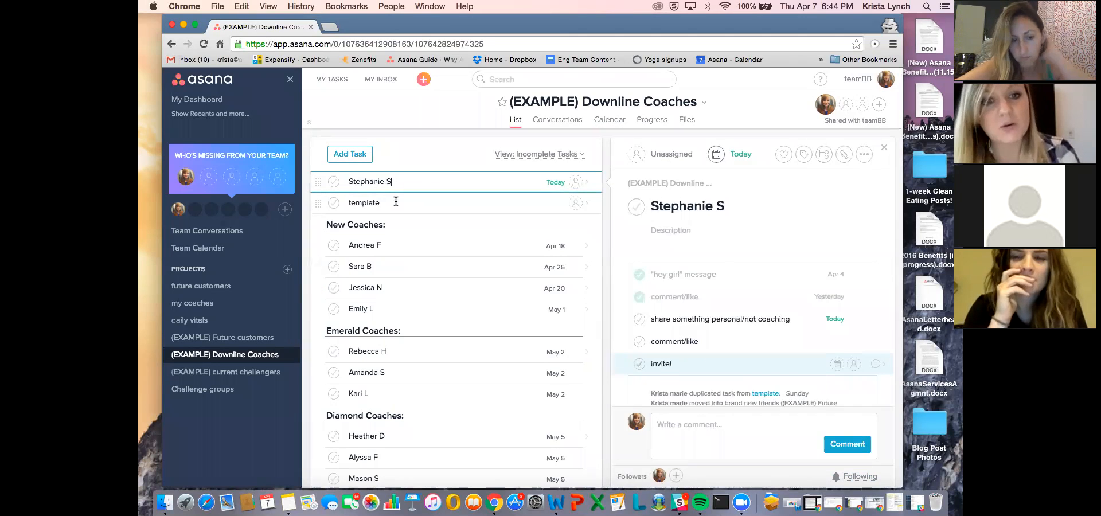
click(393, 181)
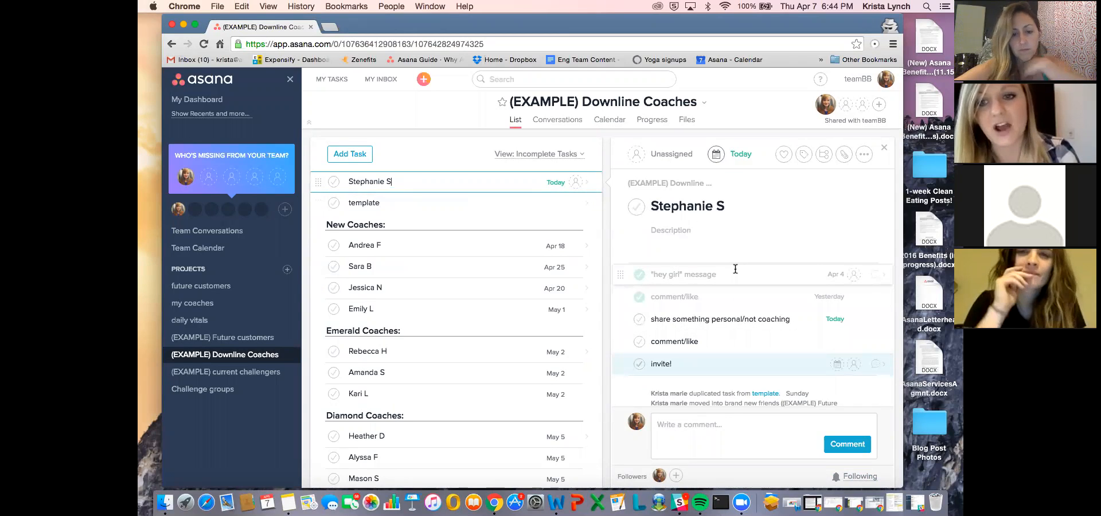
click(619, 281)
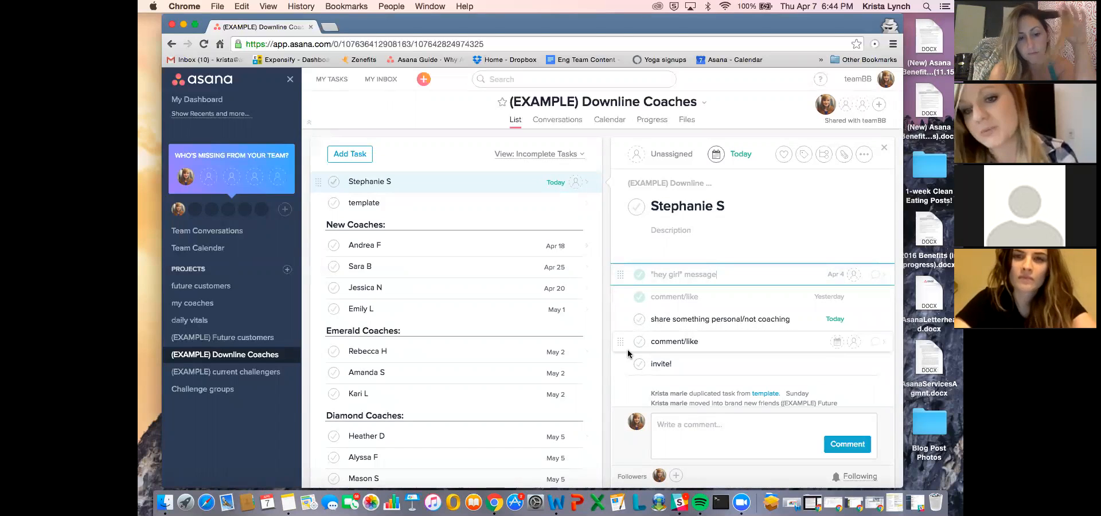
click(445, 207)
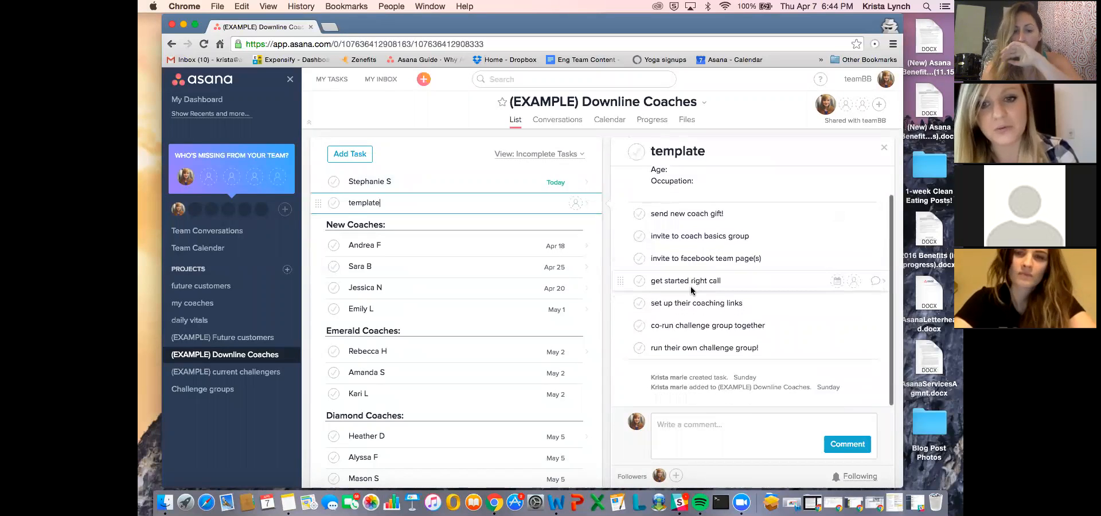
click(448, 181)
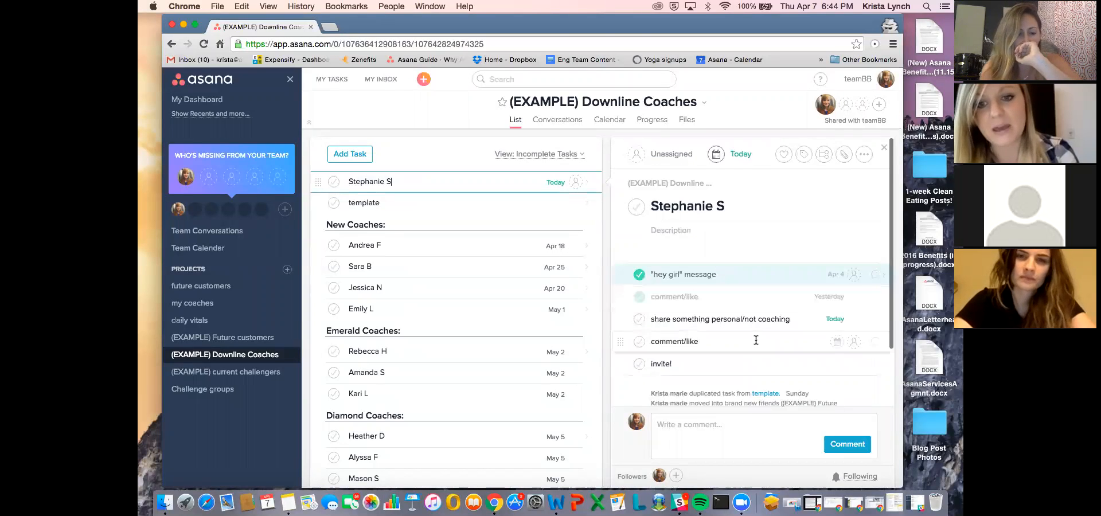
scroll(726, 371, down, 2)
scroll(728, 361, down, 1)
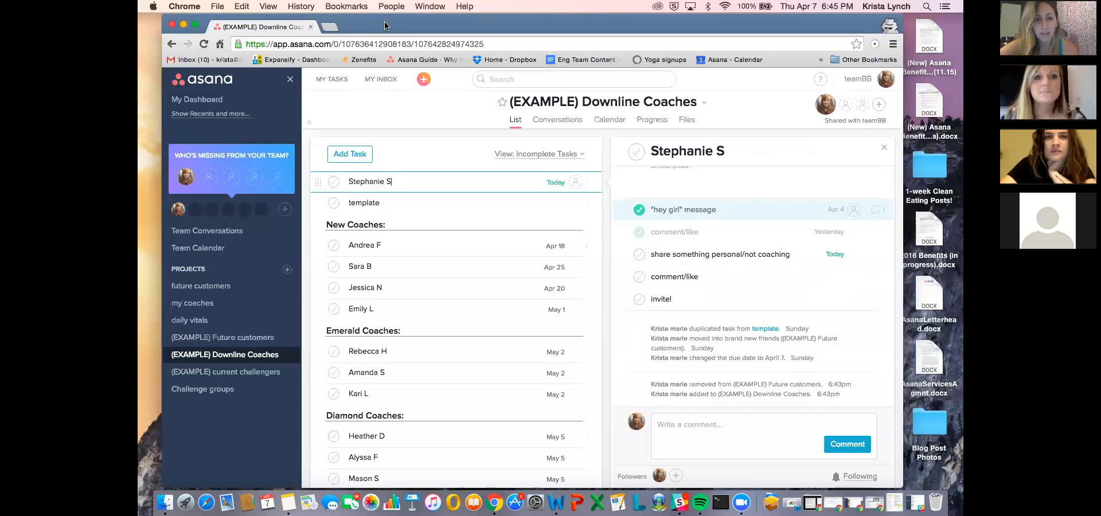
- Reposition the browser window to uncover part of the desktop and resize it to fill the rest of the screen
drag(384, 25, 458, 23)
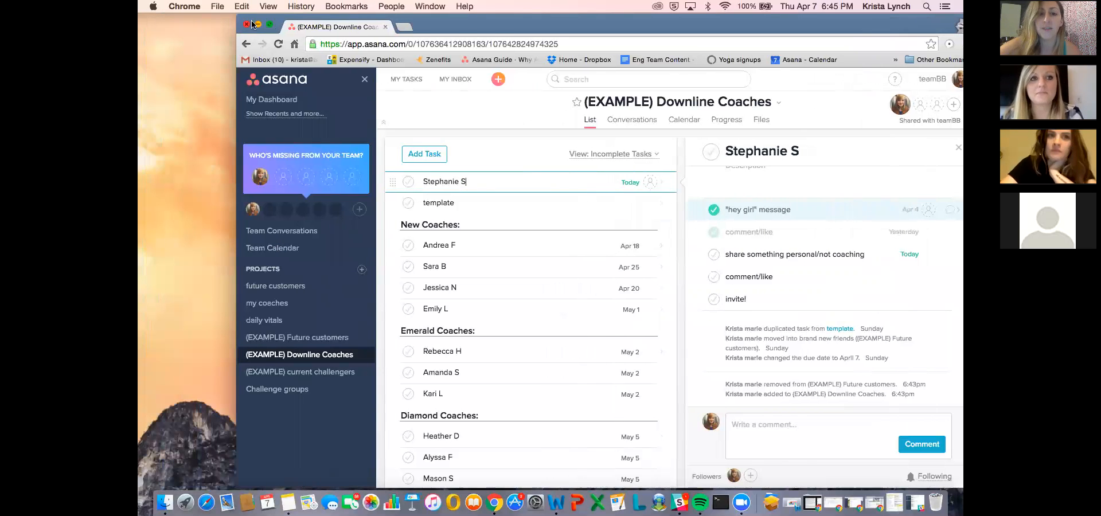
drag(239, 16, 445, 18)
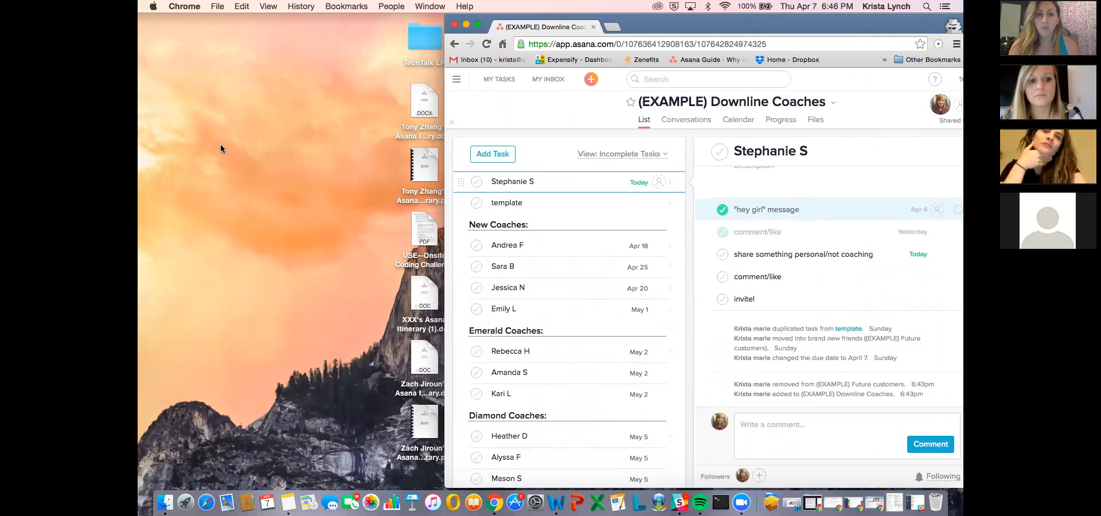
drag(687, 18, 598, 19)
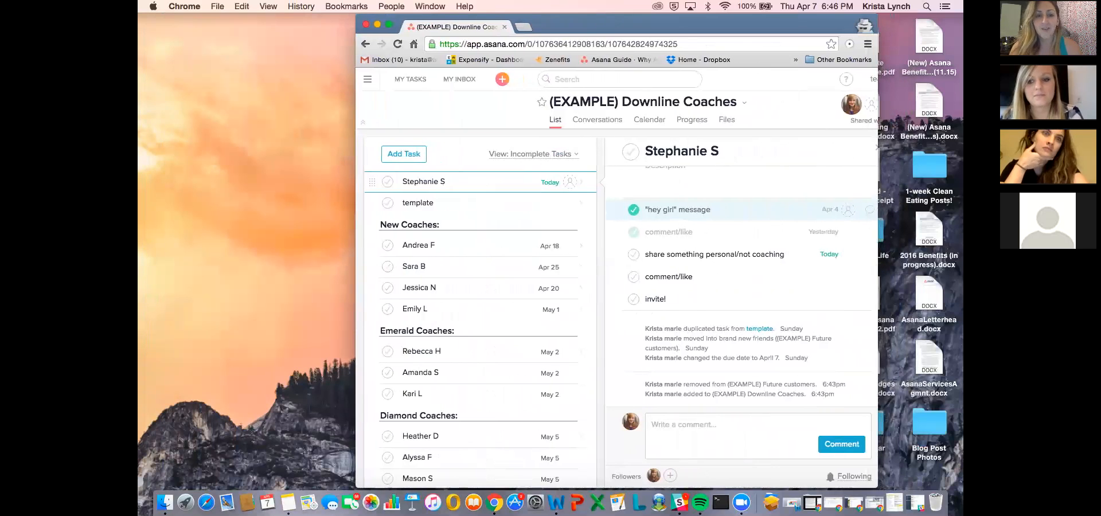
drag(877, 487, 962, 490)
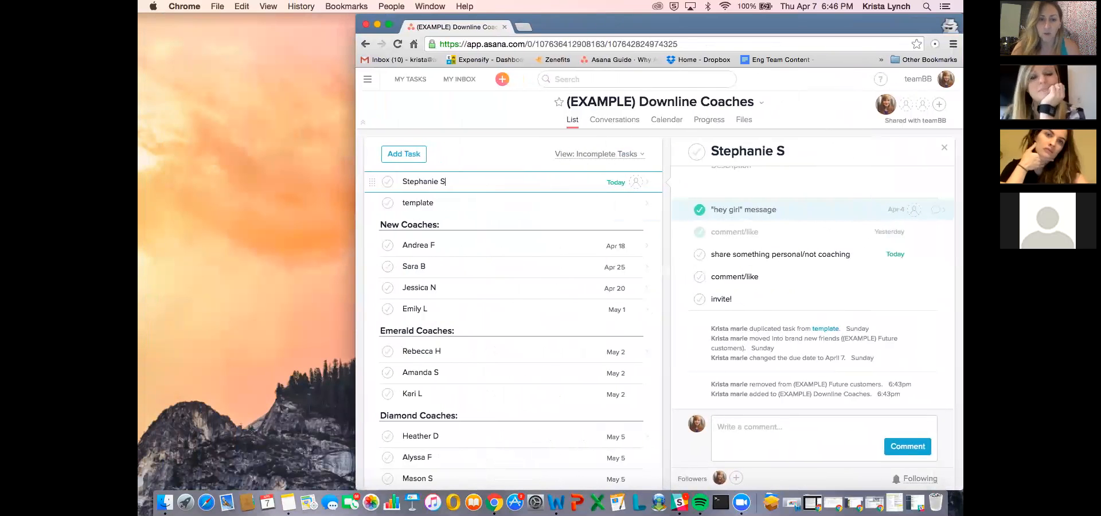